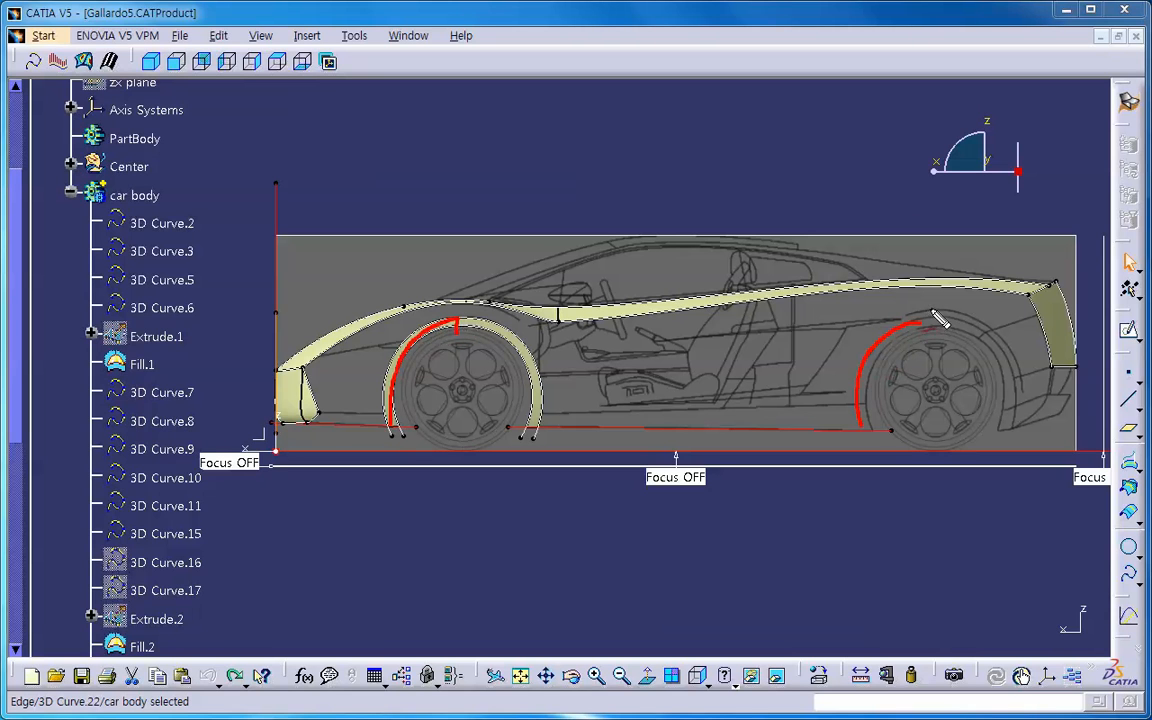
mouse_move(930, 308)
left_mouse_down()
mouse_move(937, 358)
mouse_move(1020, 370)
mouse_move(1012, 420)
left_mouse_up()
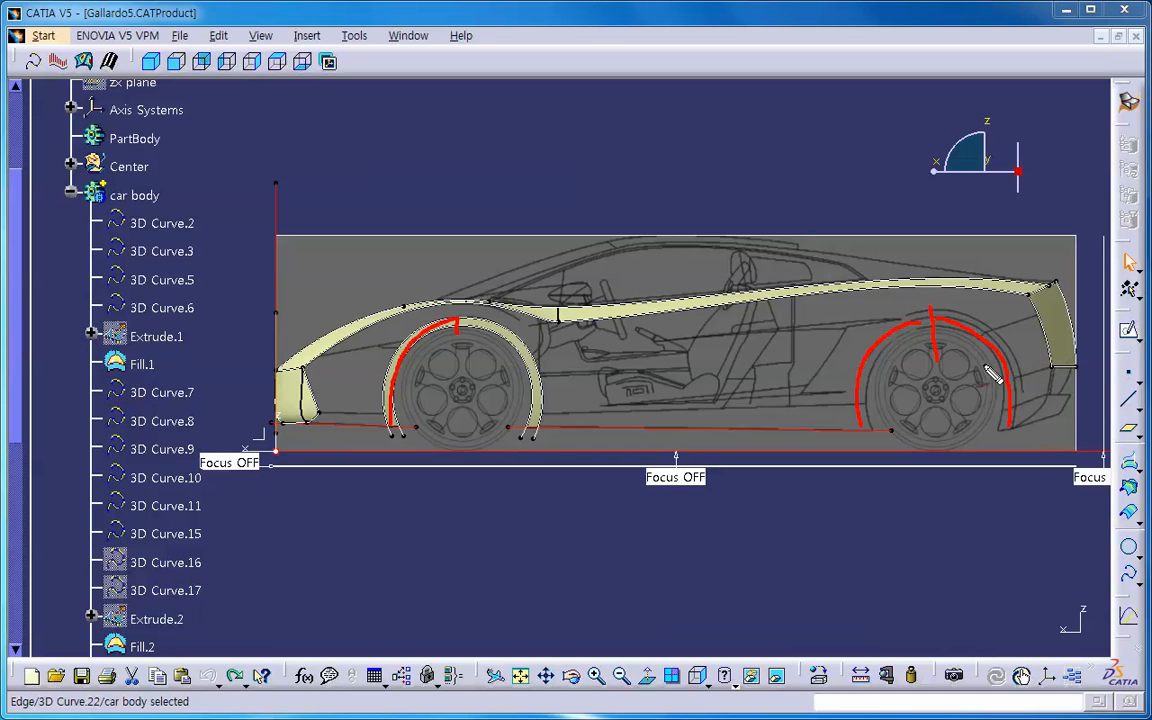
mouse_move(900, 315)
left_mouse_down()
mouse_move(870, 373)
mouse_move(889, 331)
left_mouse_up()
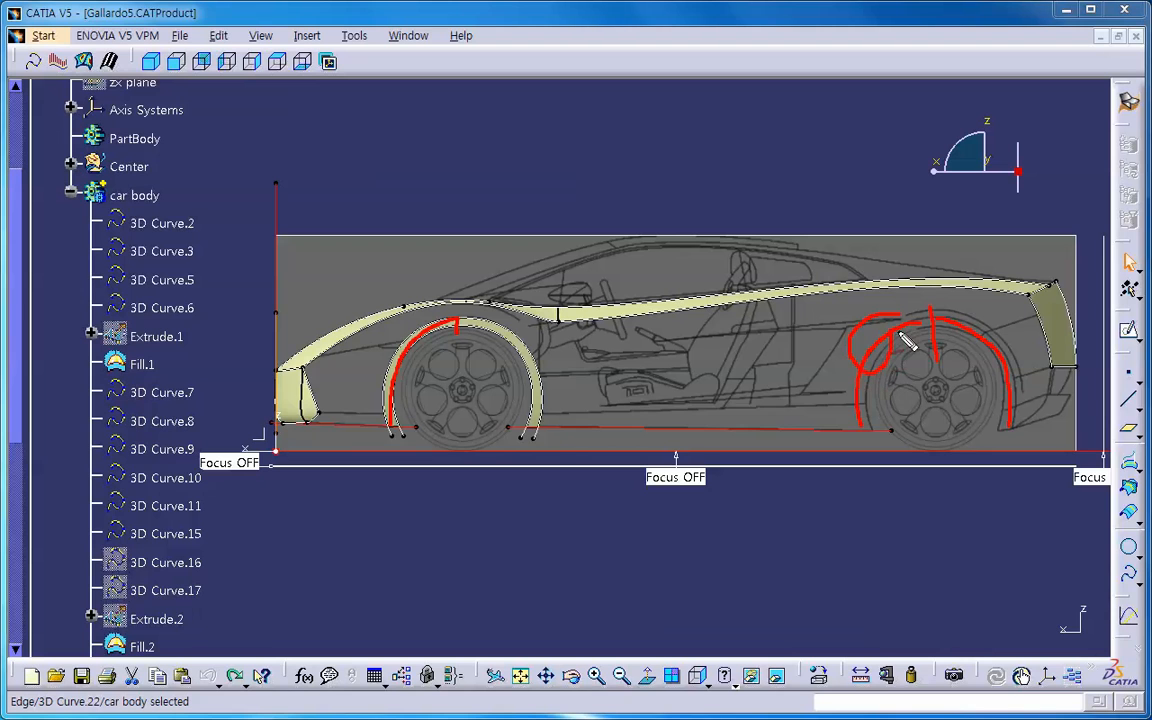
mouse_move(999, 331)
left_mouse_down()
mouse_move(977, 355)
mouse_move(1014, 370)
mouse_move(1010, 338)
left_mouse_up()
left_click_drag(908, 308, 911, 342)
left_click_drag(957, 306, 958, 338)
key("Escape")
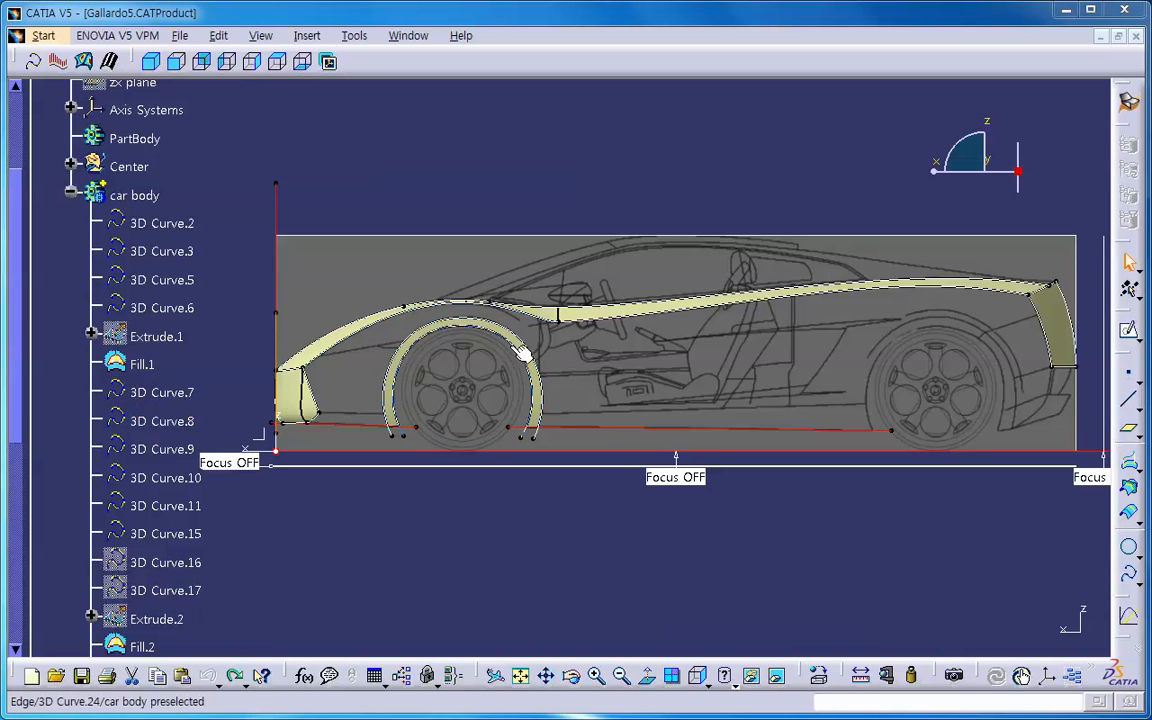
Step: Examine the outer side curve near the front bumper (3D Curve.22) in the isometric and front views
left_click(153, 65)
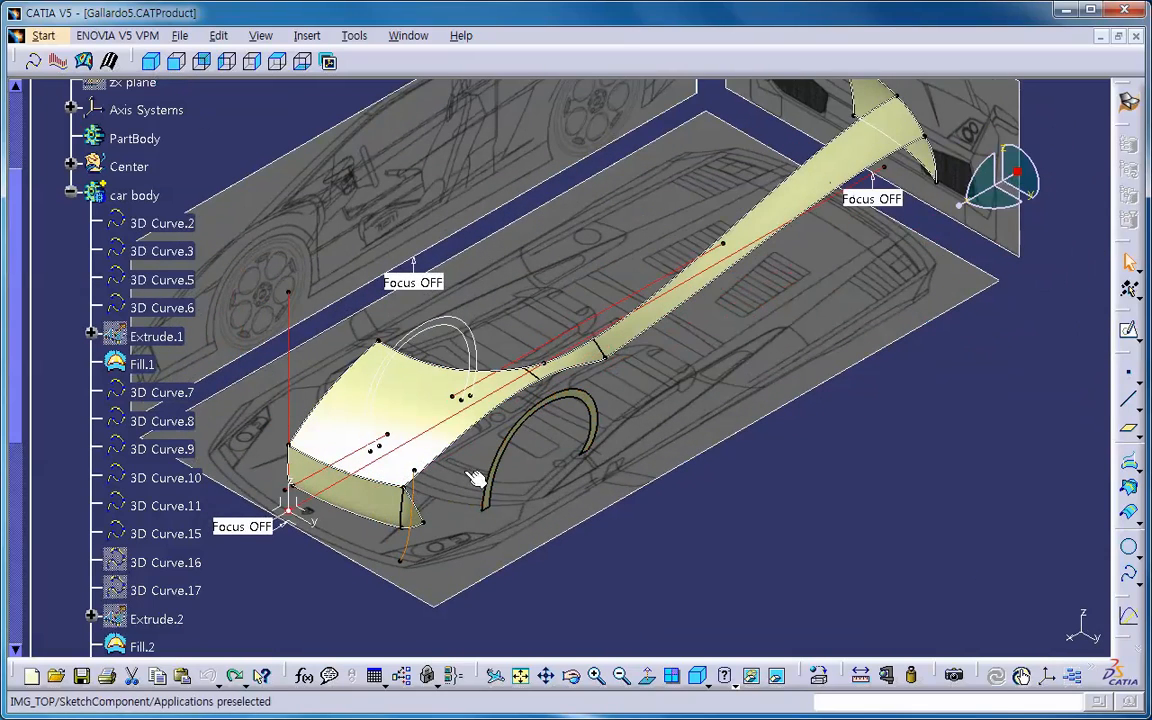
left_click(428, 503)
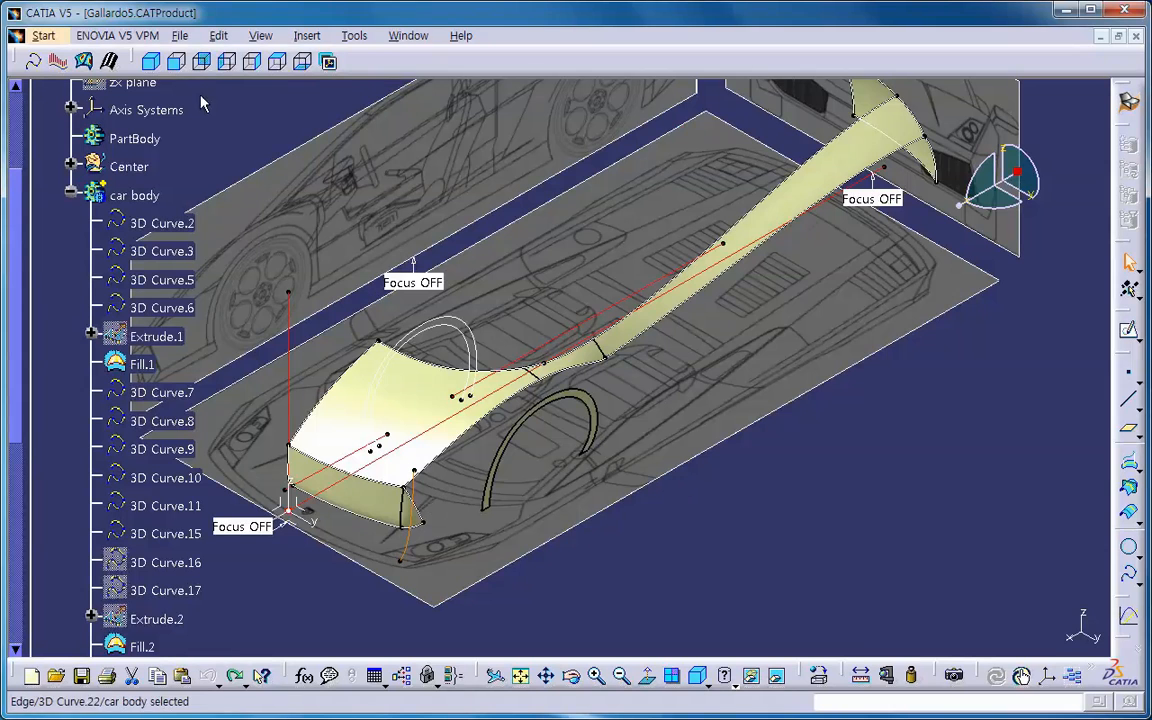
left_click(176, 61)
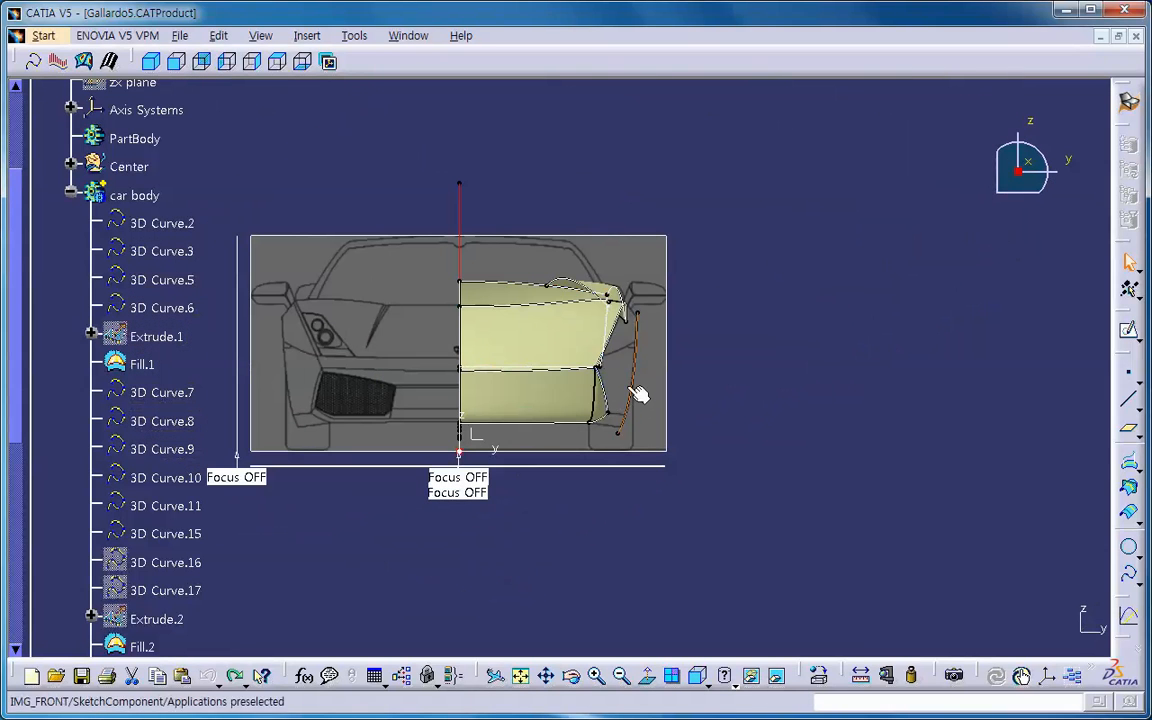
left_click(634, 340)
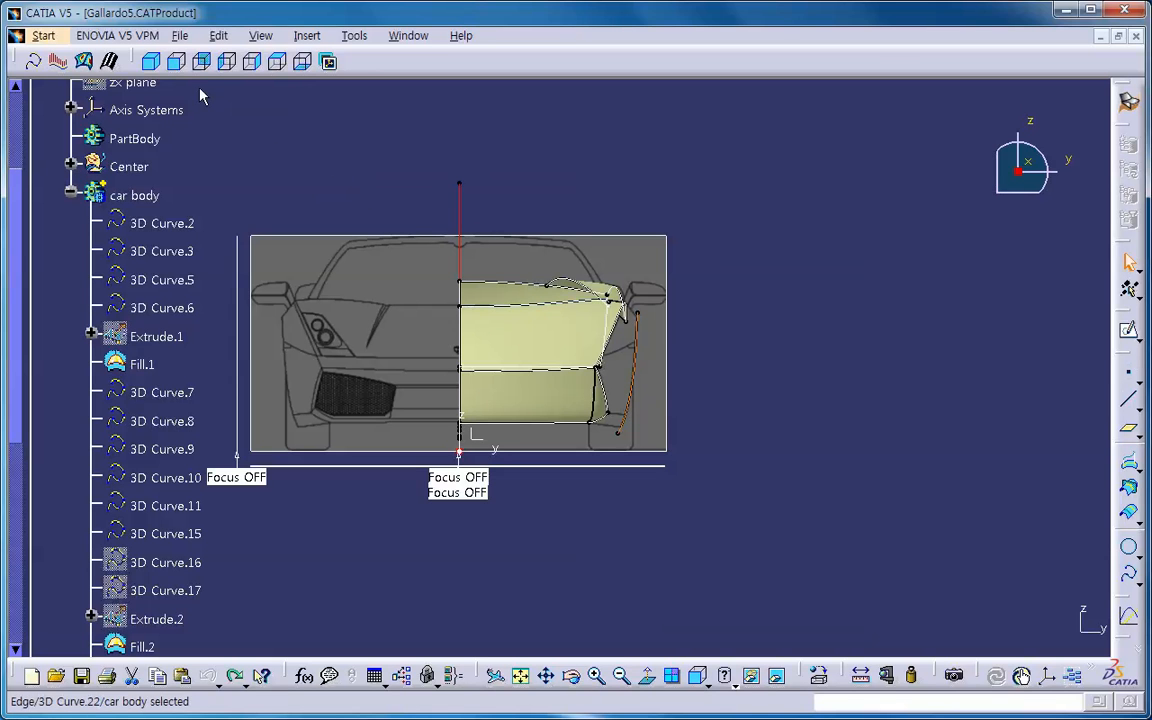
left_click(153, 62)
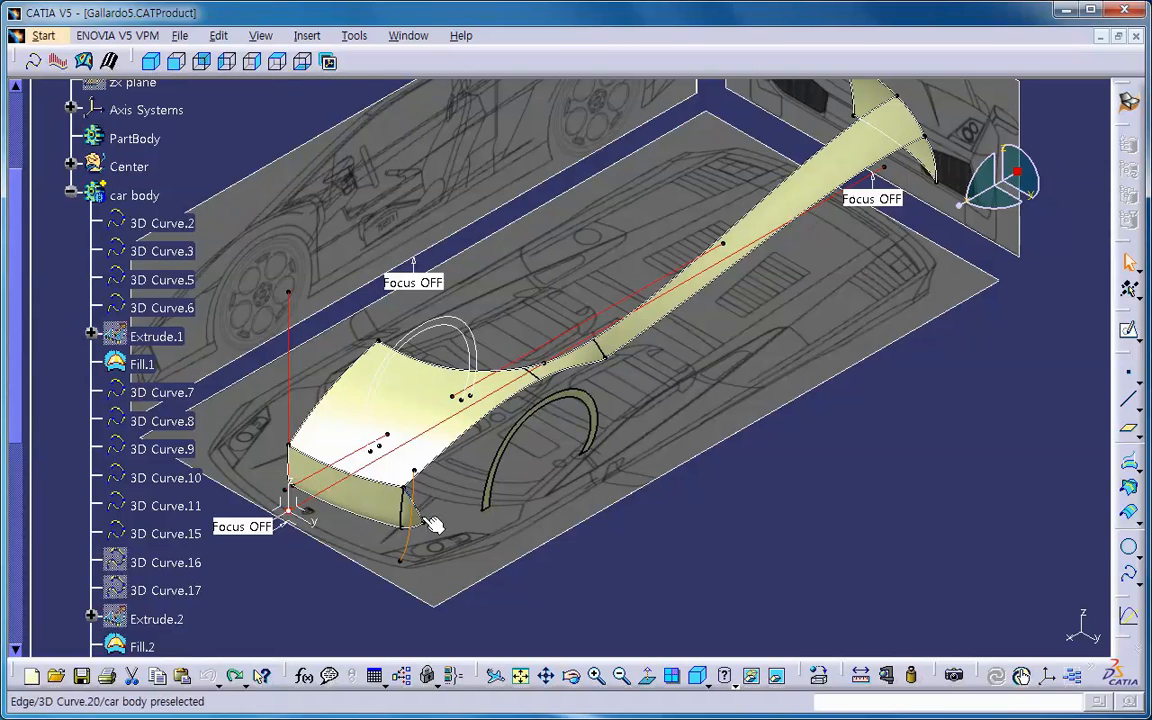
left_click(694, 609)
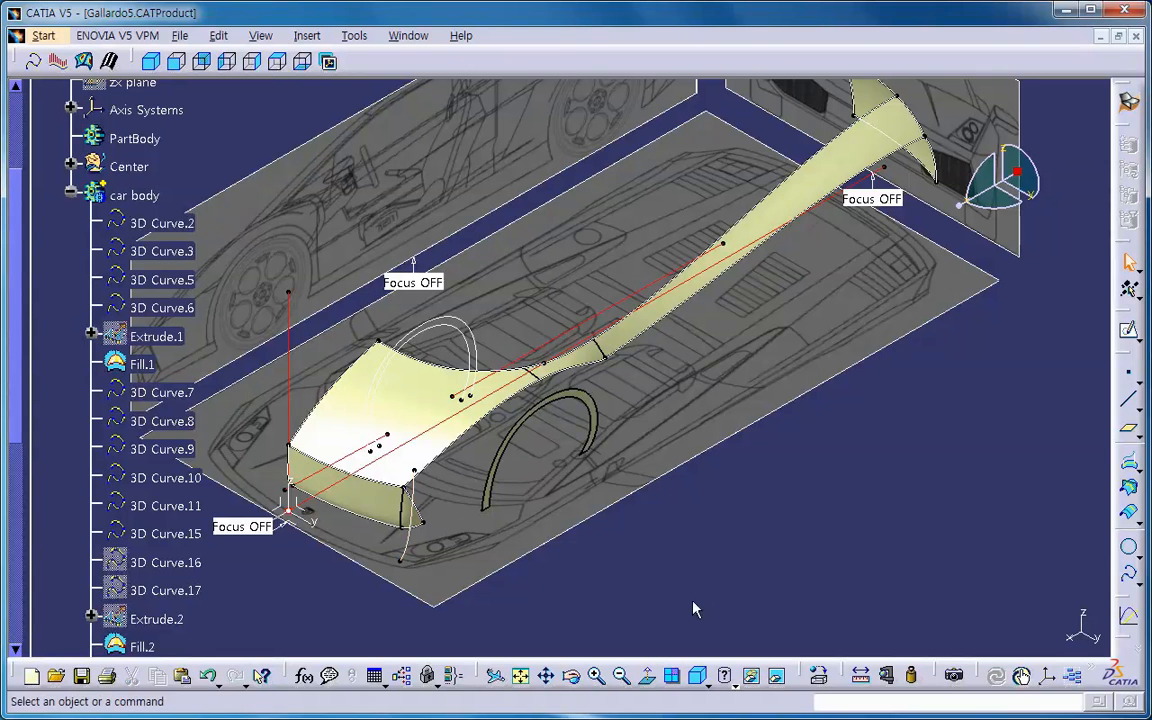
Step: Extrude 3D Curve.22 along the absolute X axis across the rear wheel area, with limit 1 about -4055 mm and limit 2 about 3064 mm
left_click(425, 495)
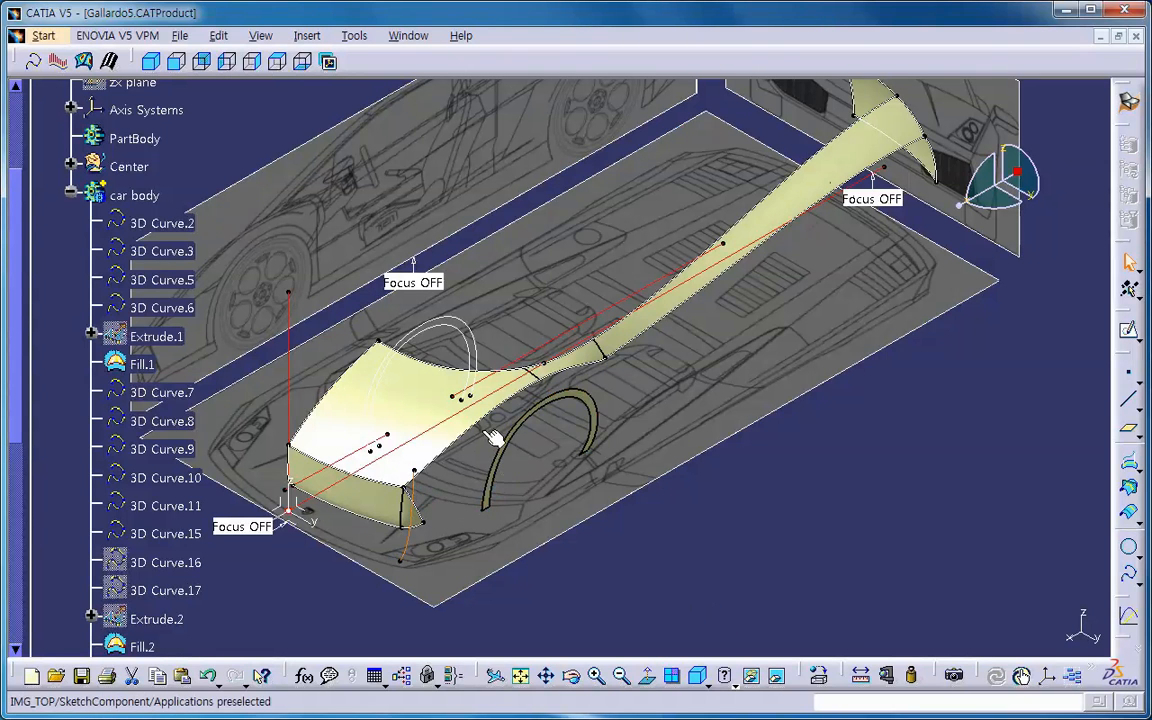
left_click(252, 62)
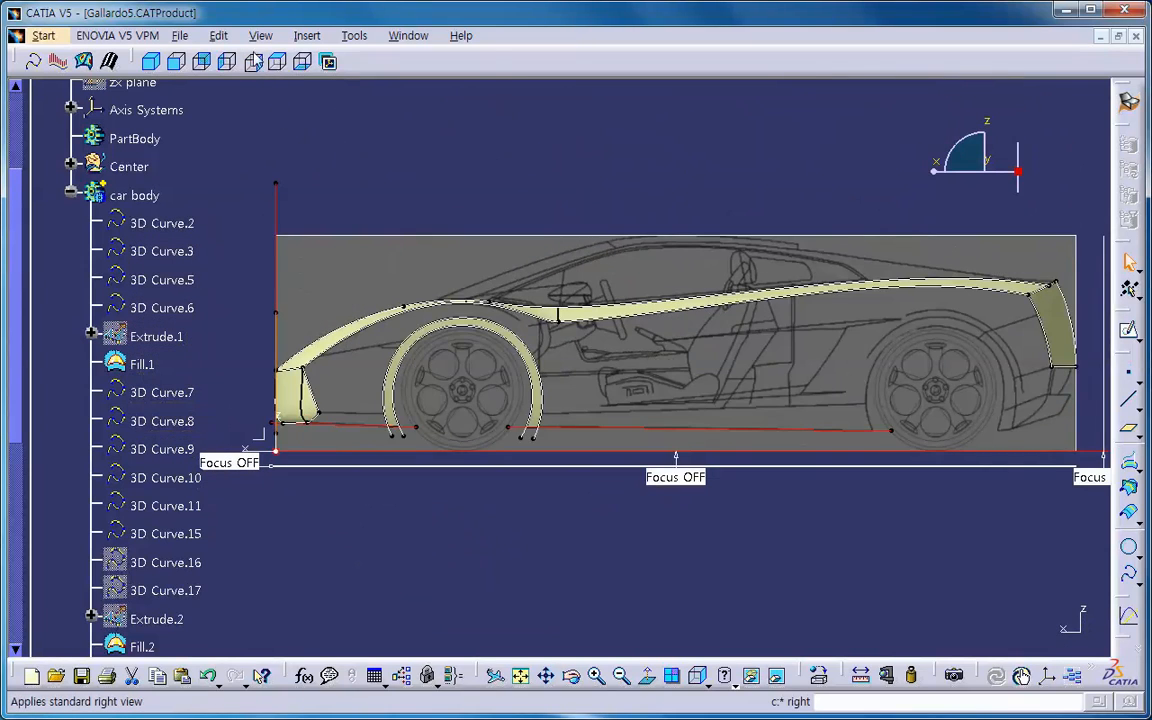
left_click(307, 35)
mouse_move(333, 283)
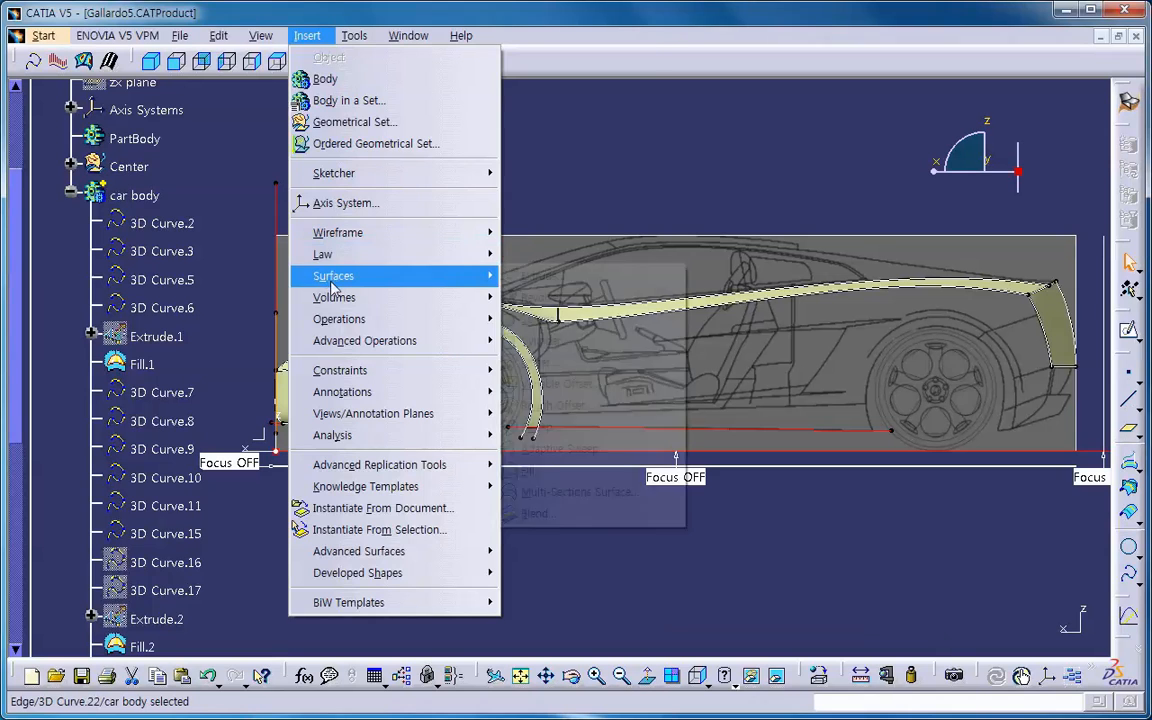
left_click(546, 275)
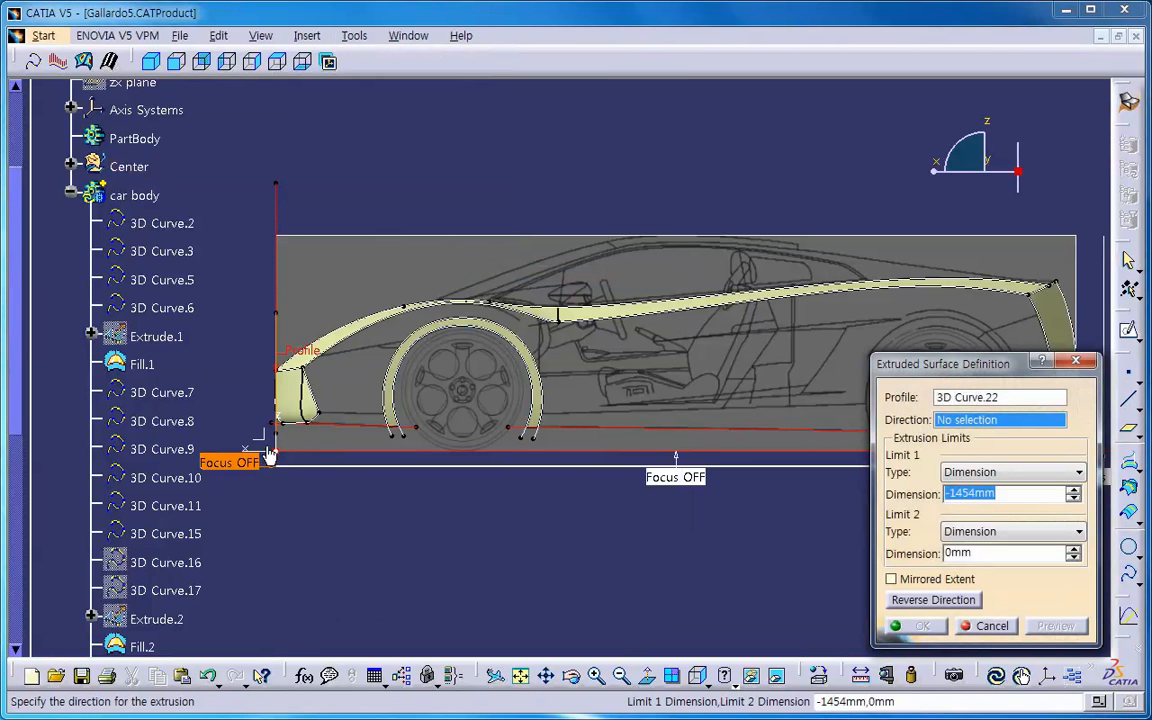
left_click(248, 418)
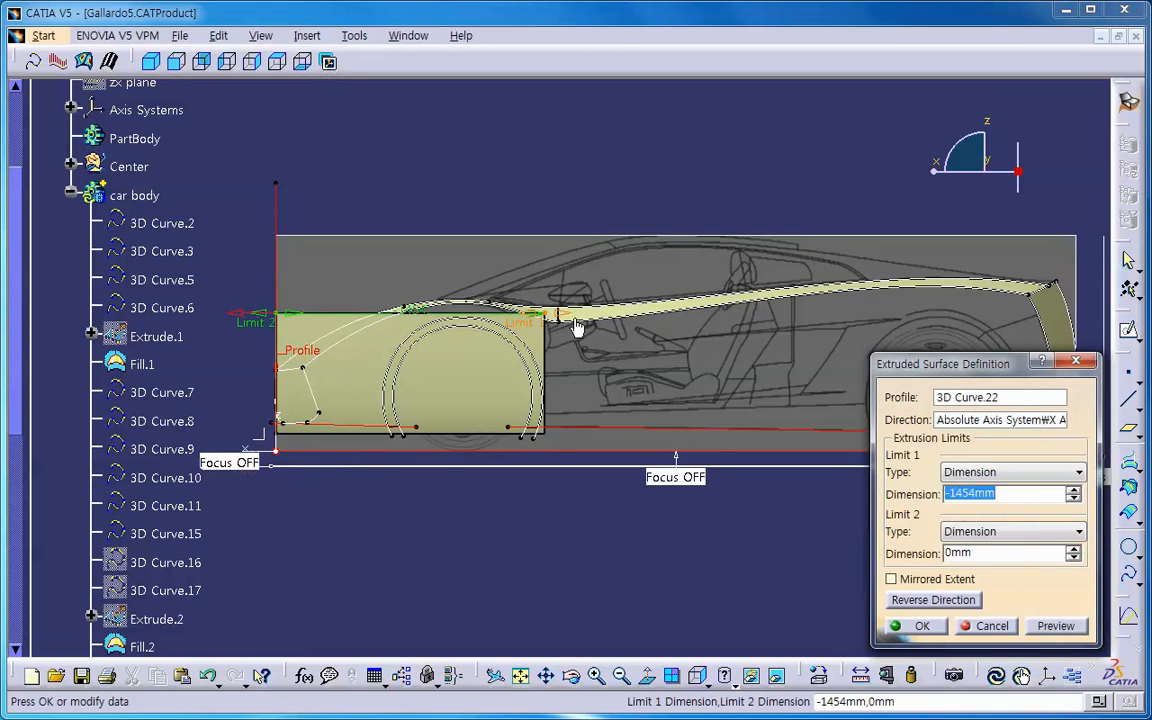
left_click_drag(921, 374, 817, 416)
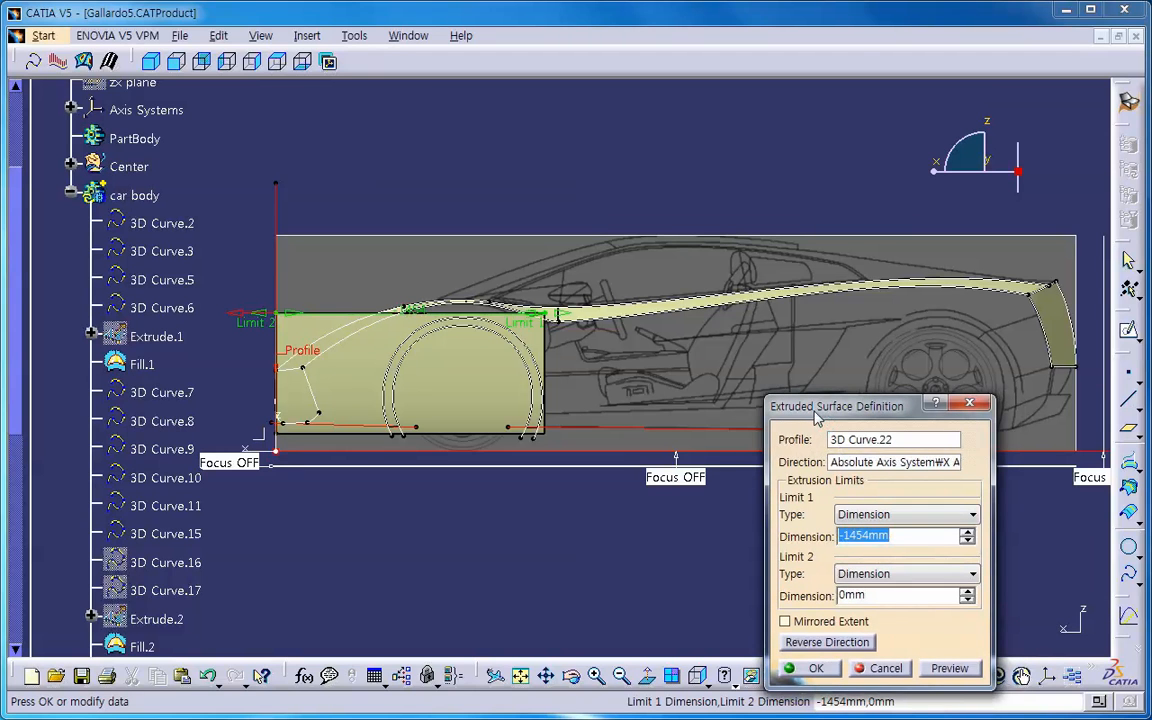
left_click_drag(565, 320, 1057, 370)
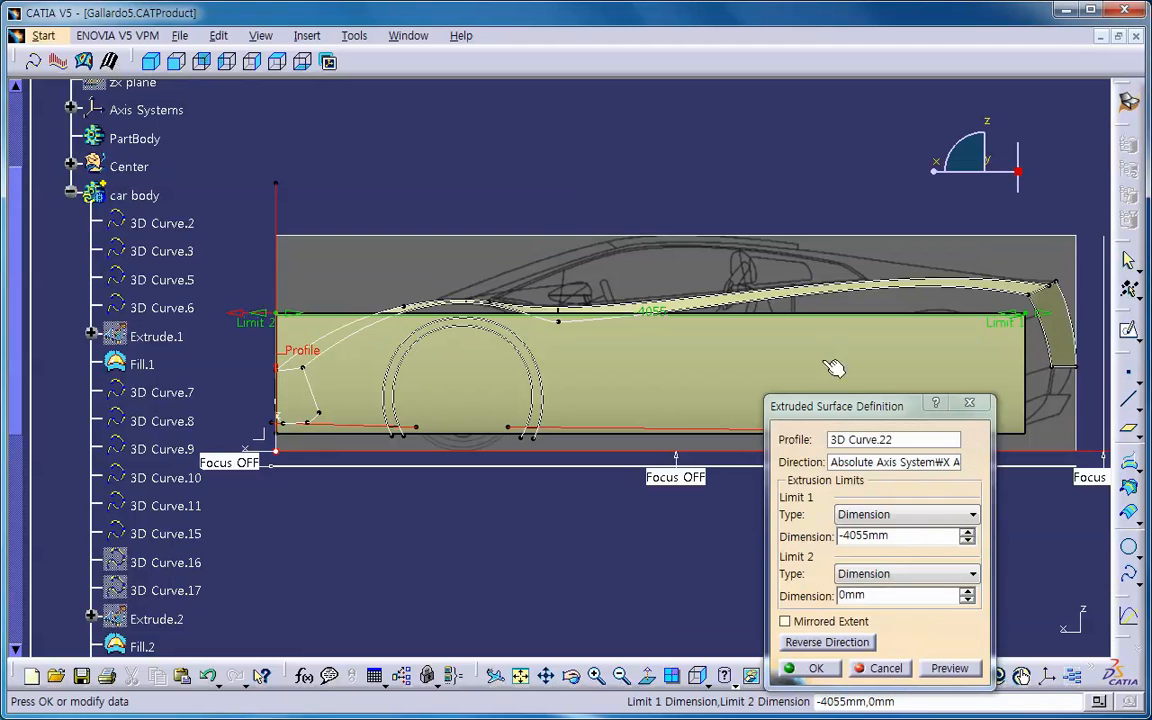
left_click_drag(287, 316, 845, 368)
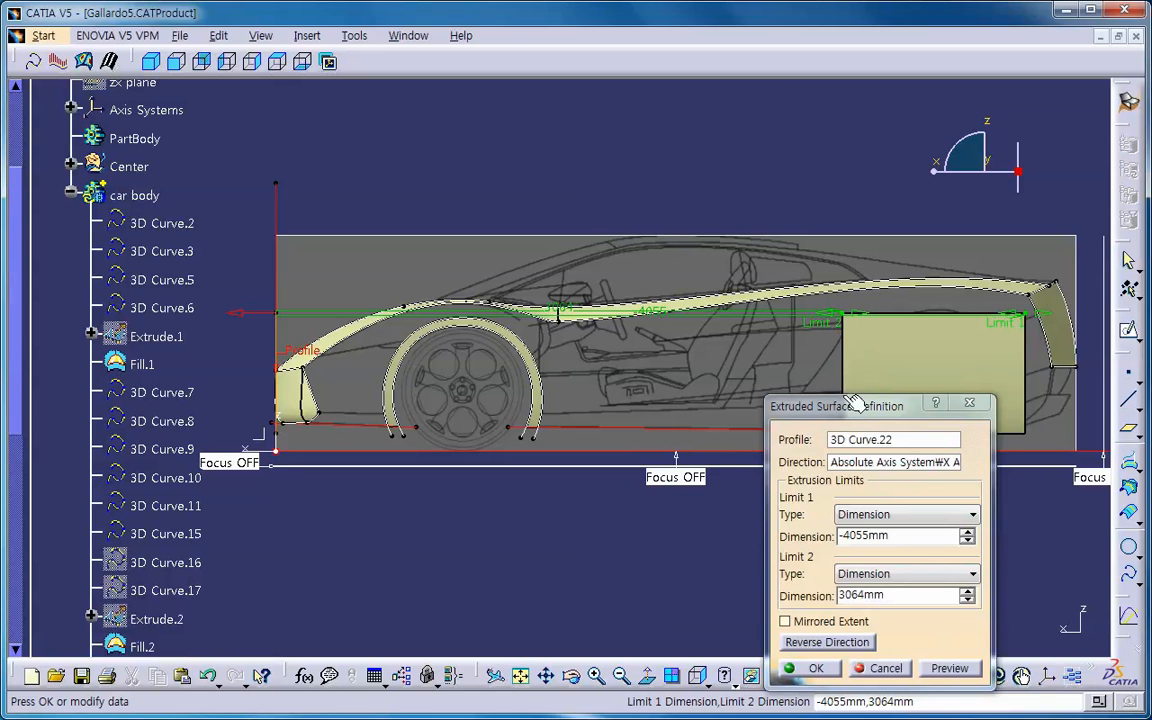
left_click_drag(867, 415, 555, 377)
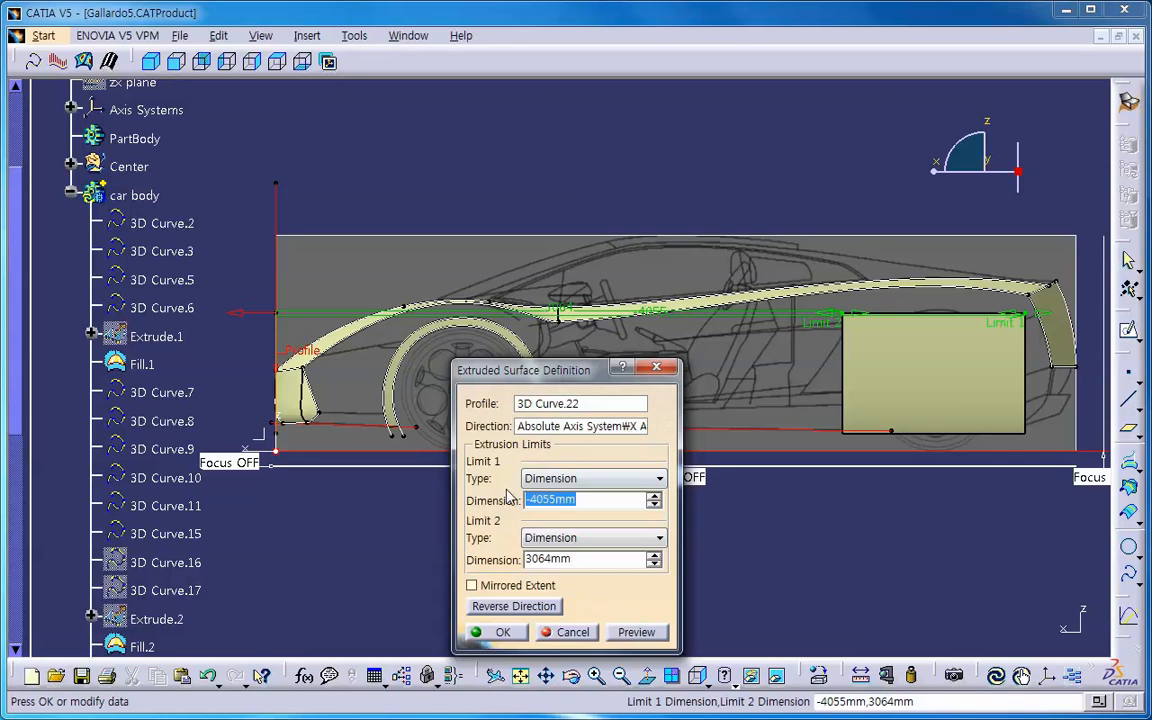
left_click(505, 632)
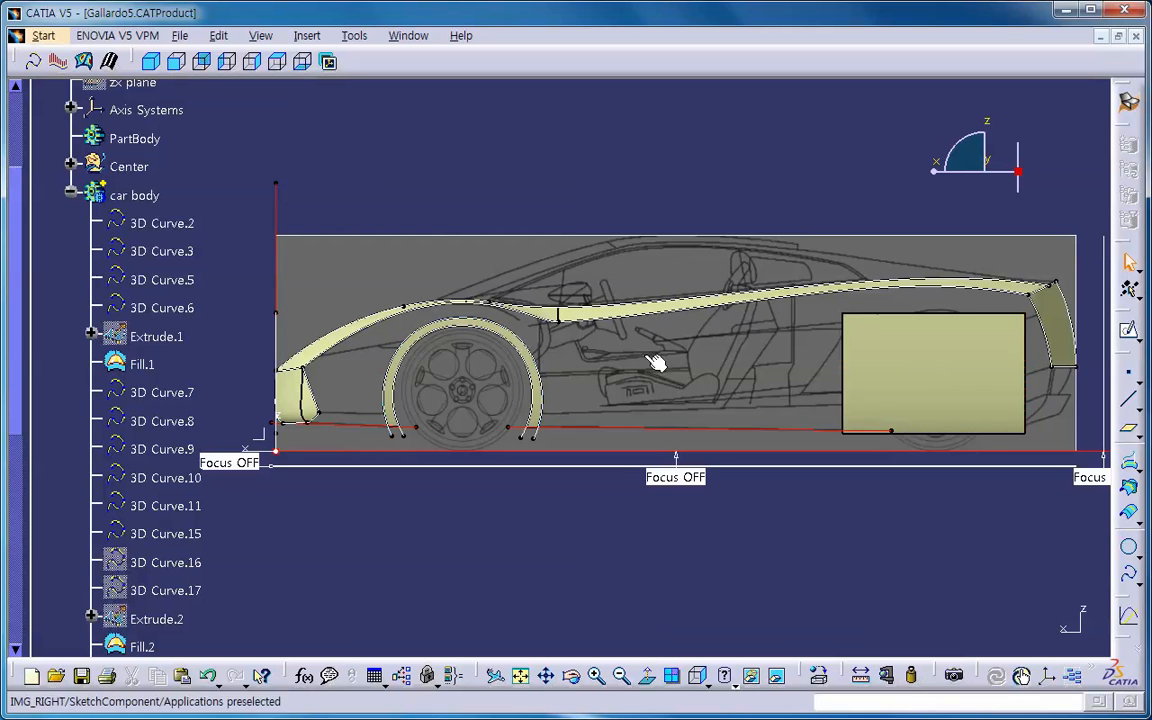
Step: Hide the extruded surface over the rear wheel and align the compass's privileged plane with the most visible plane for the side view
right_click(935, 370)
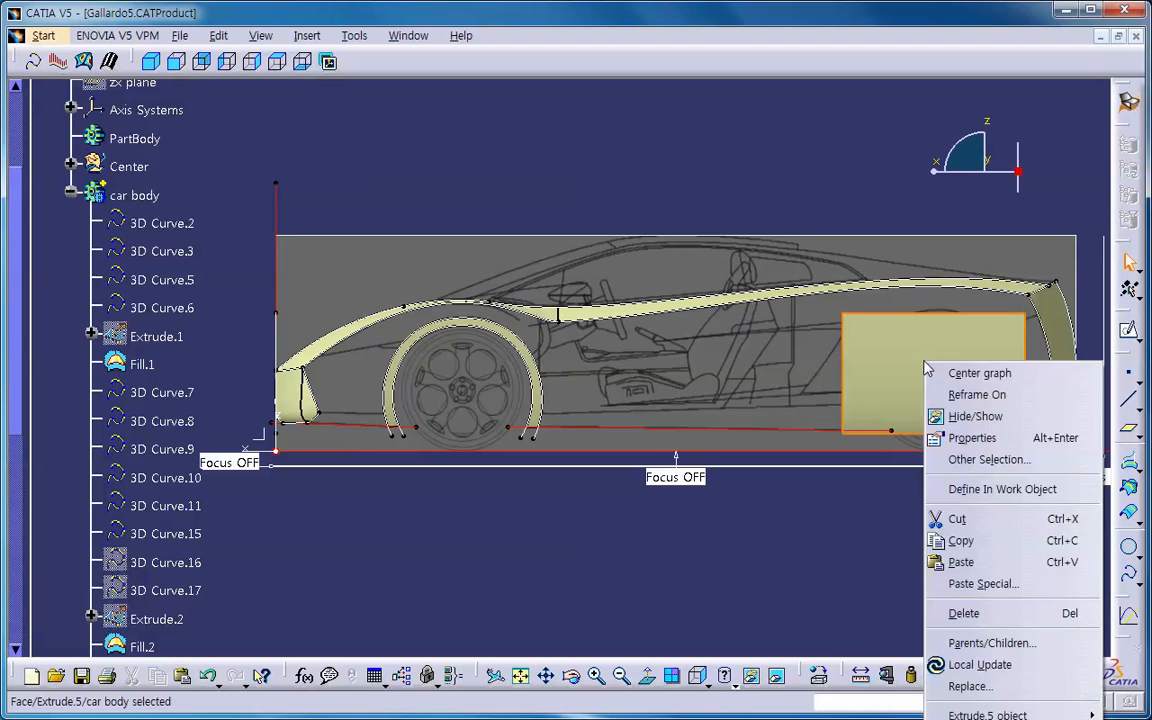
left_click(962, 414)
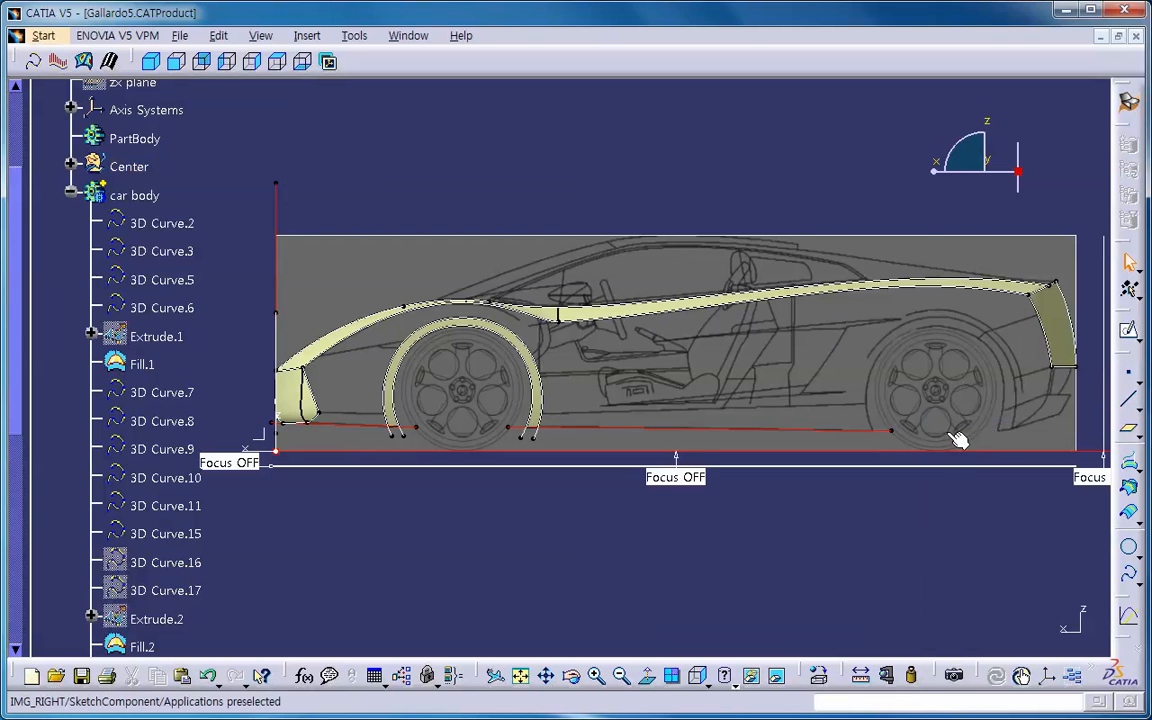
middle_click_drag(958, 438, 646, 354)
right_click(966, 162)
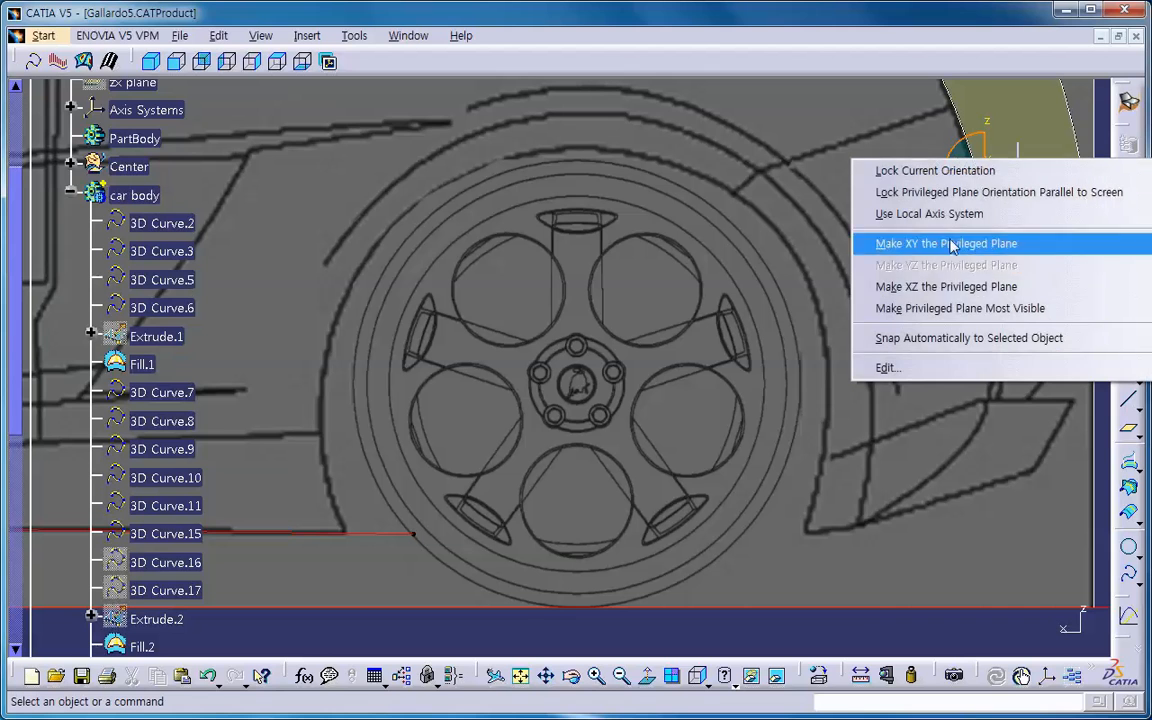
left_click(941, 310)
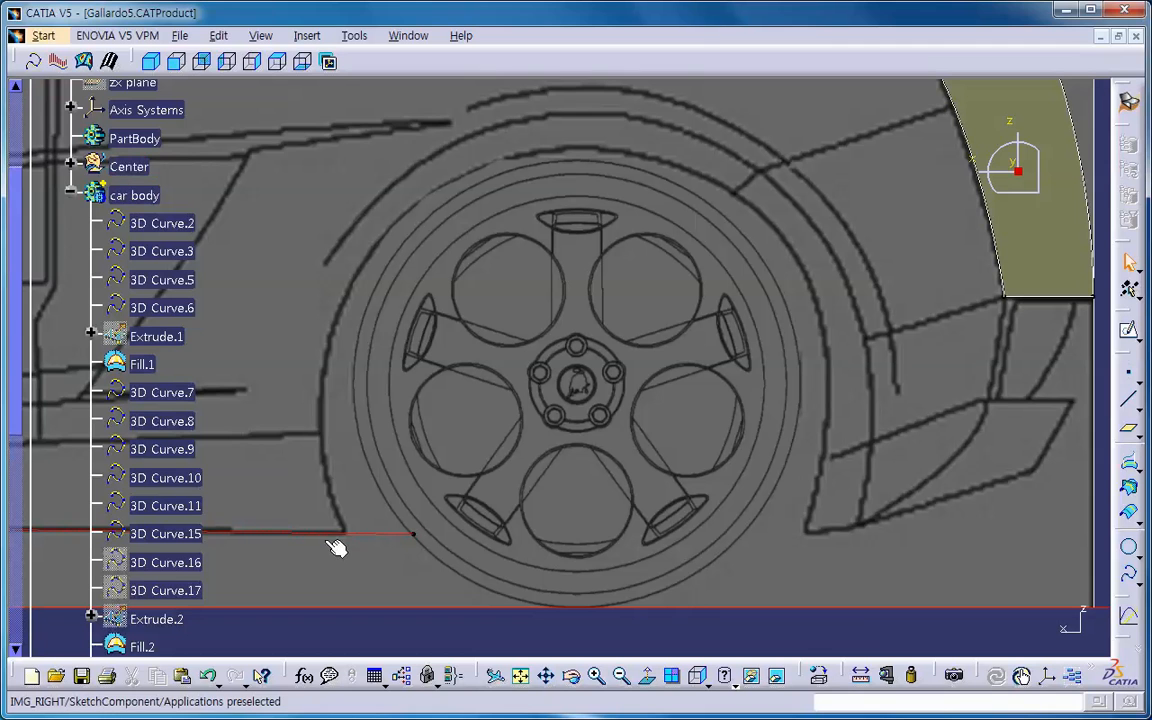
Step: Trace the inner edge of the rear wheel arch with a seven-point 3D curve of type Through points, from the front sill around to the rear
left_click(38, 66)
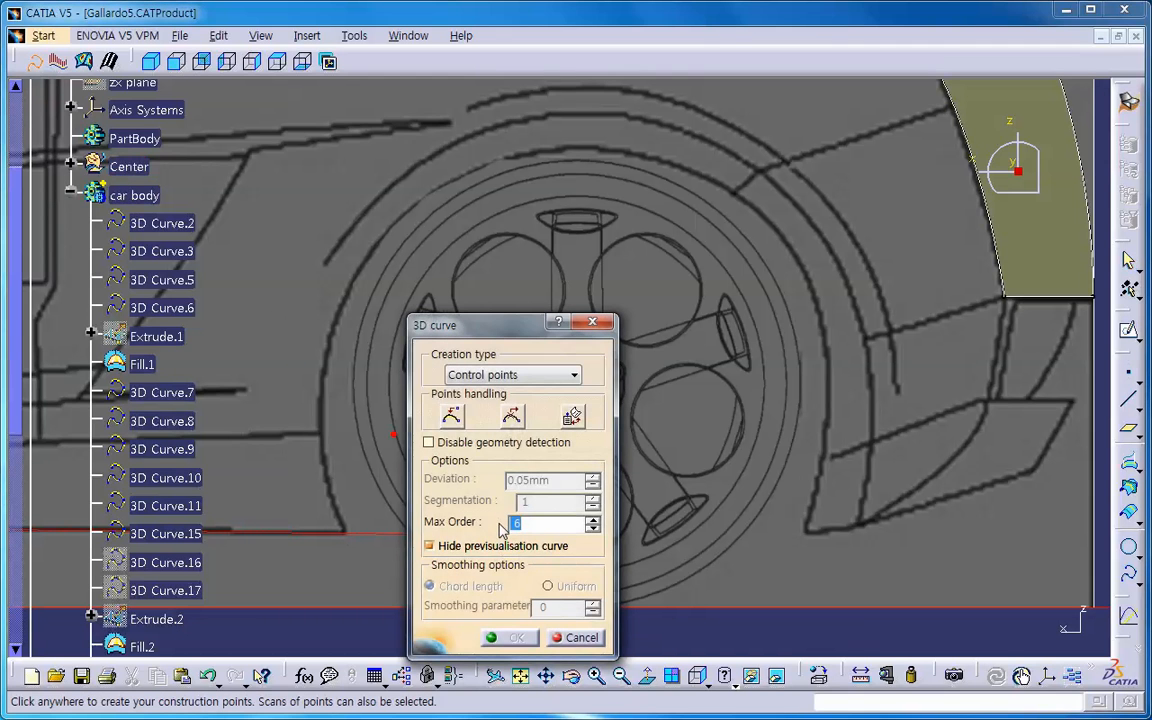
left_click(557, 378)
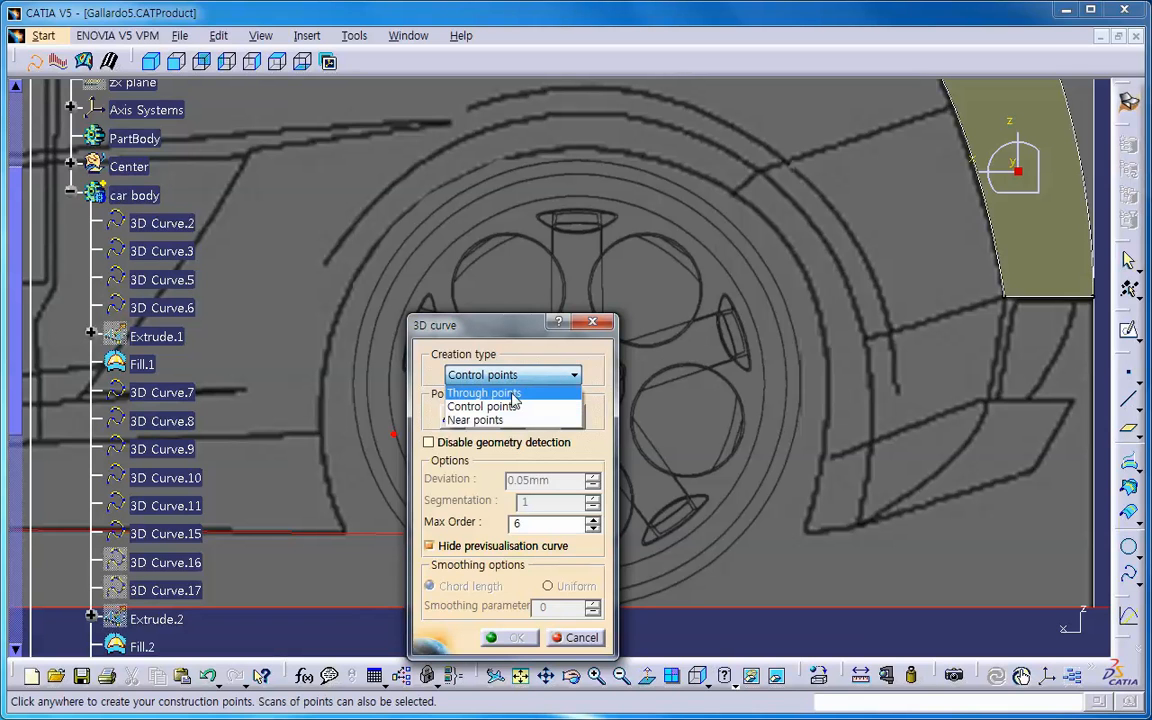
left_click(512, 395)
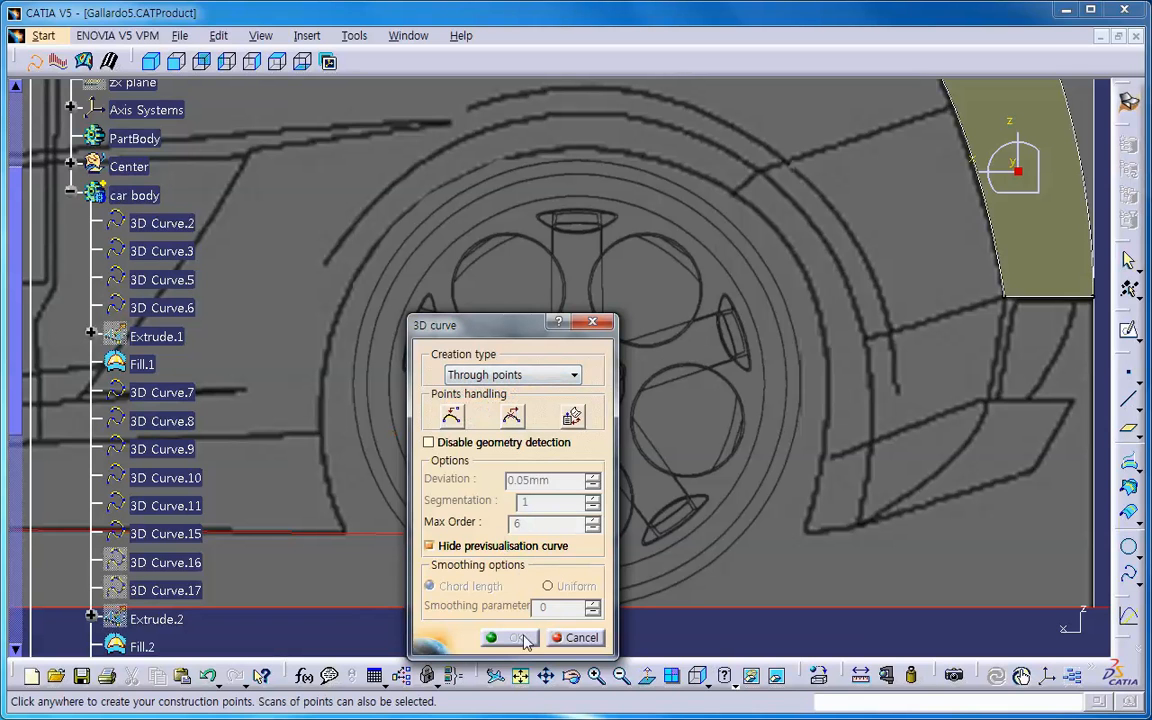
left_click_drag(479, 334, 922, 382)
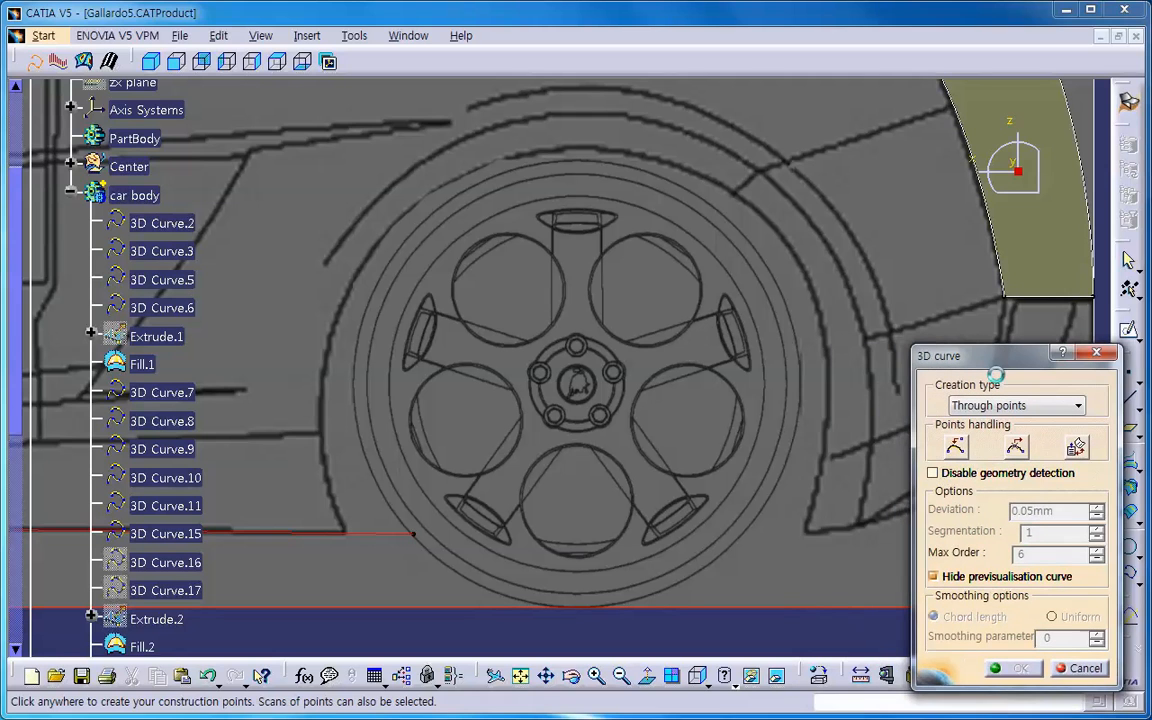
left_click(348, 534)
left_click(320, 408)
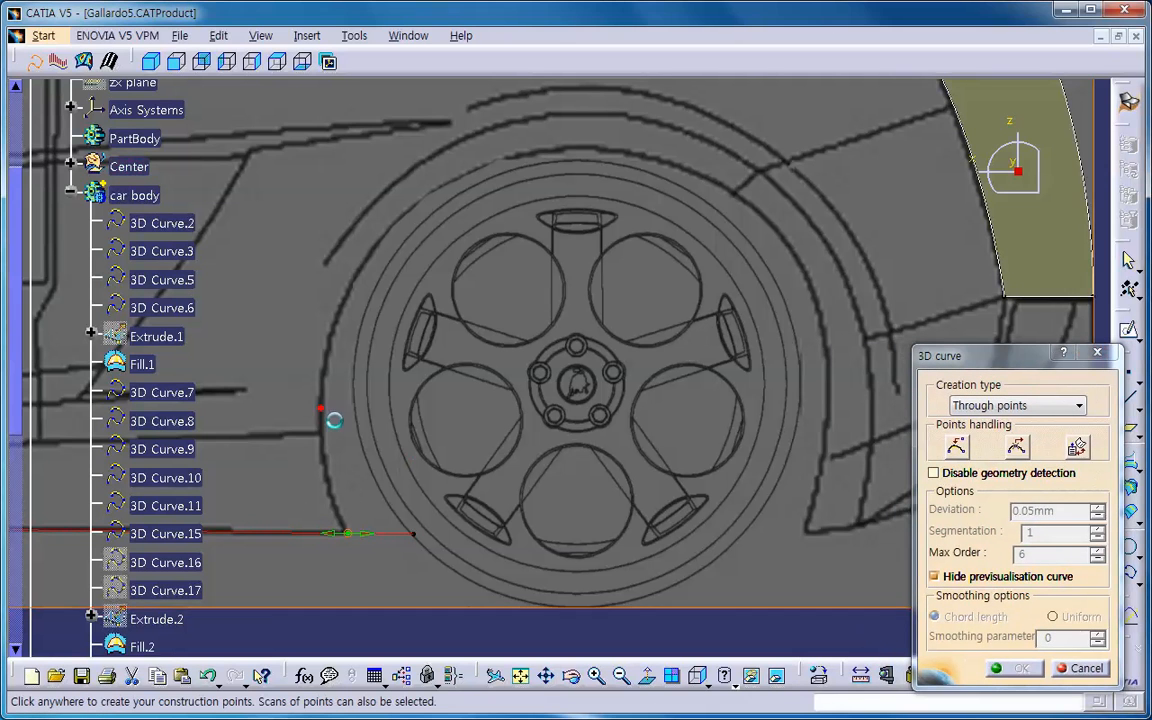
left_click(383, 236)
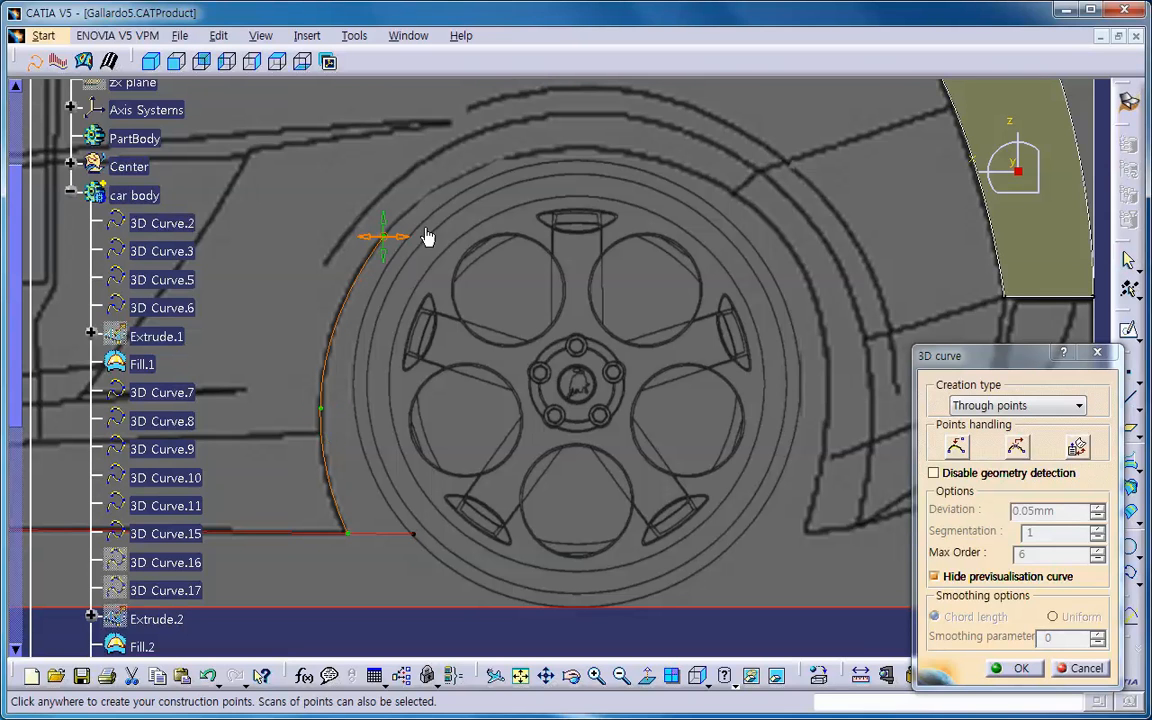
left_click(577, 150)
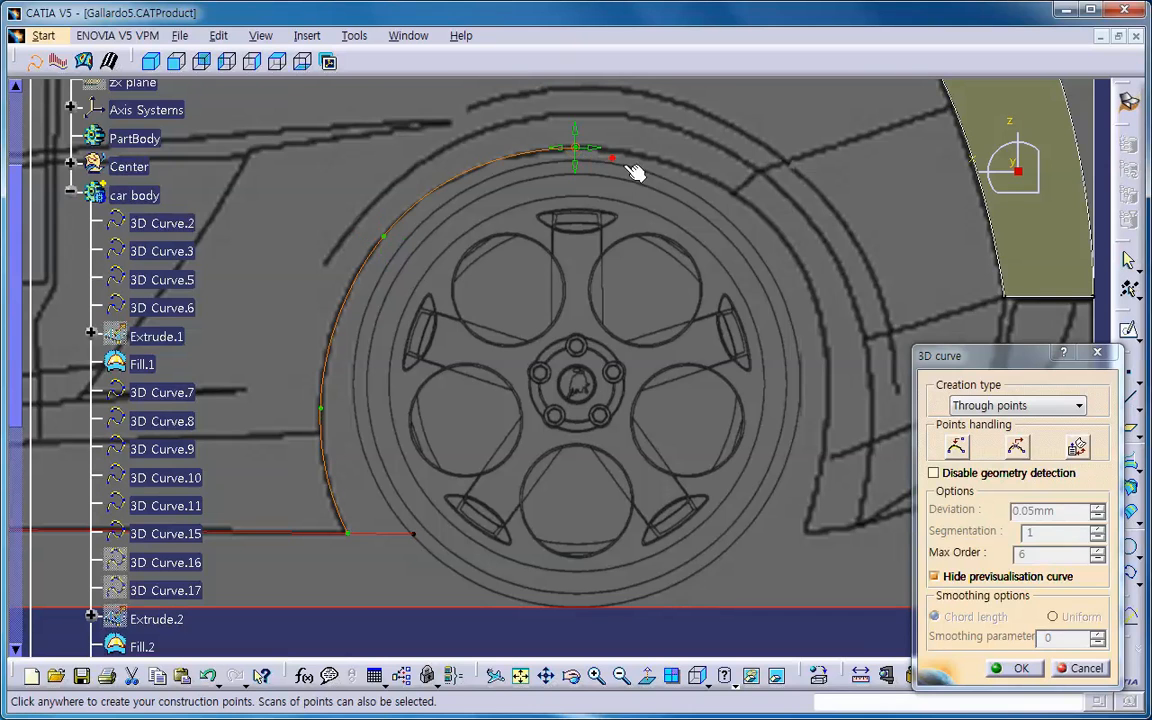
left_click(764, 217)
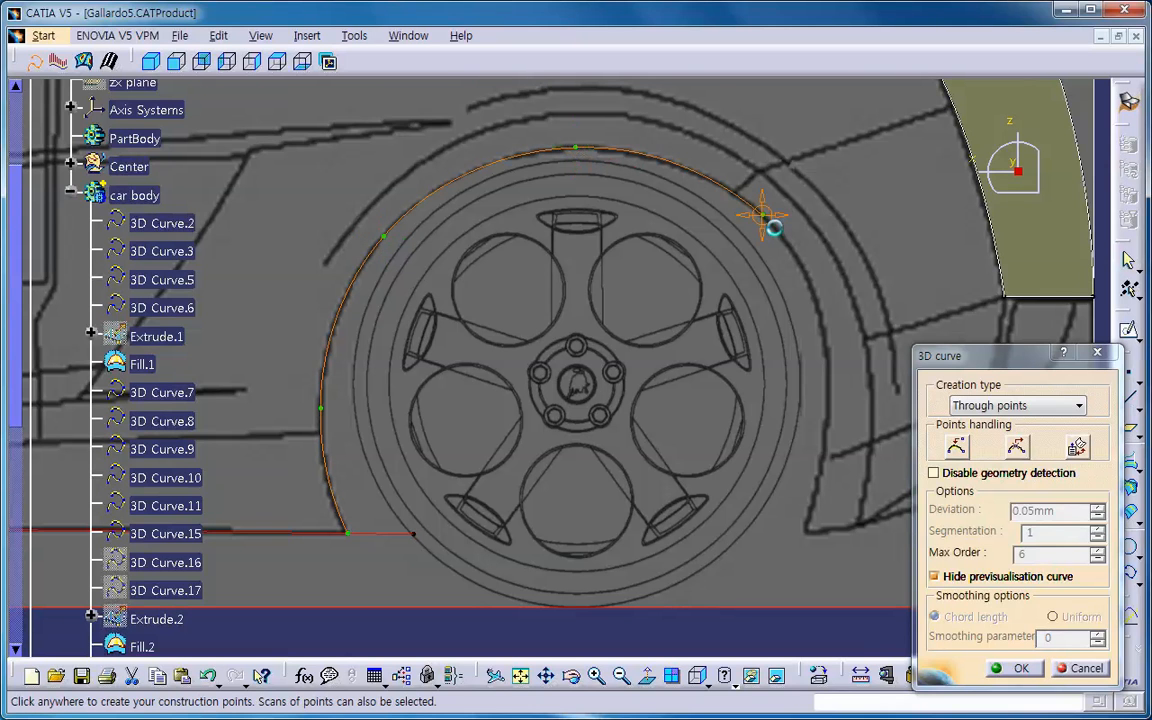
left_click(829, 380)
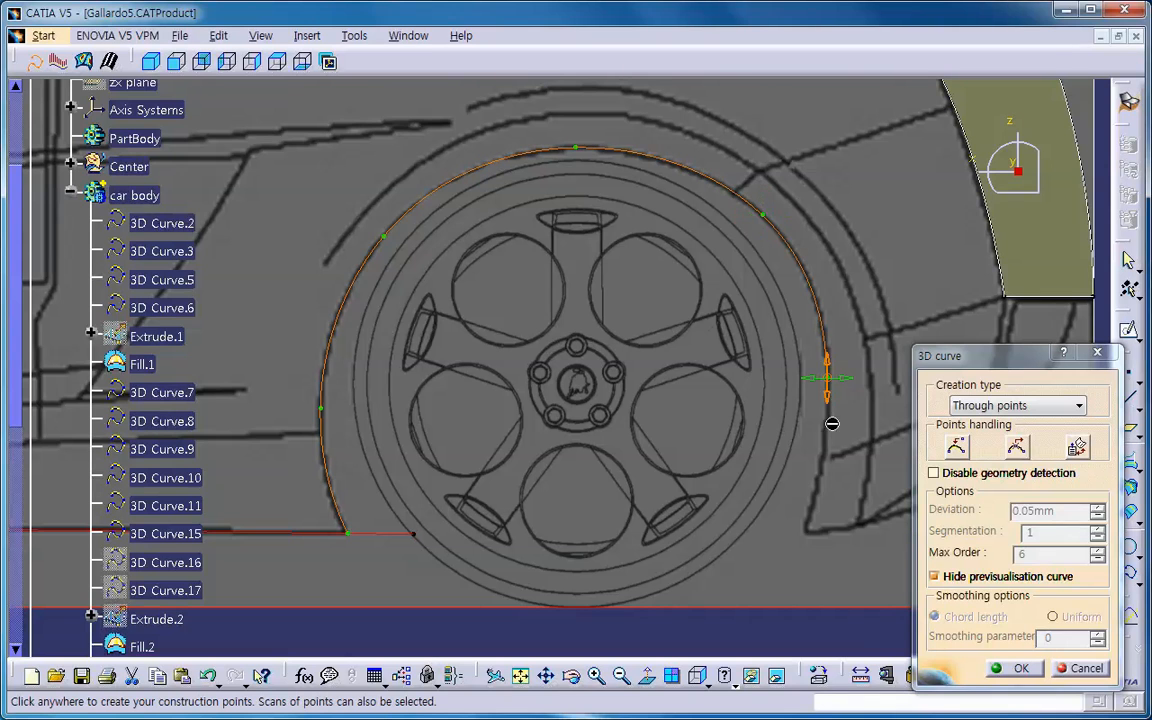
left_click(808, 532)
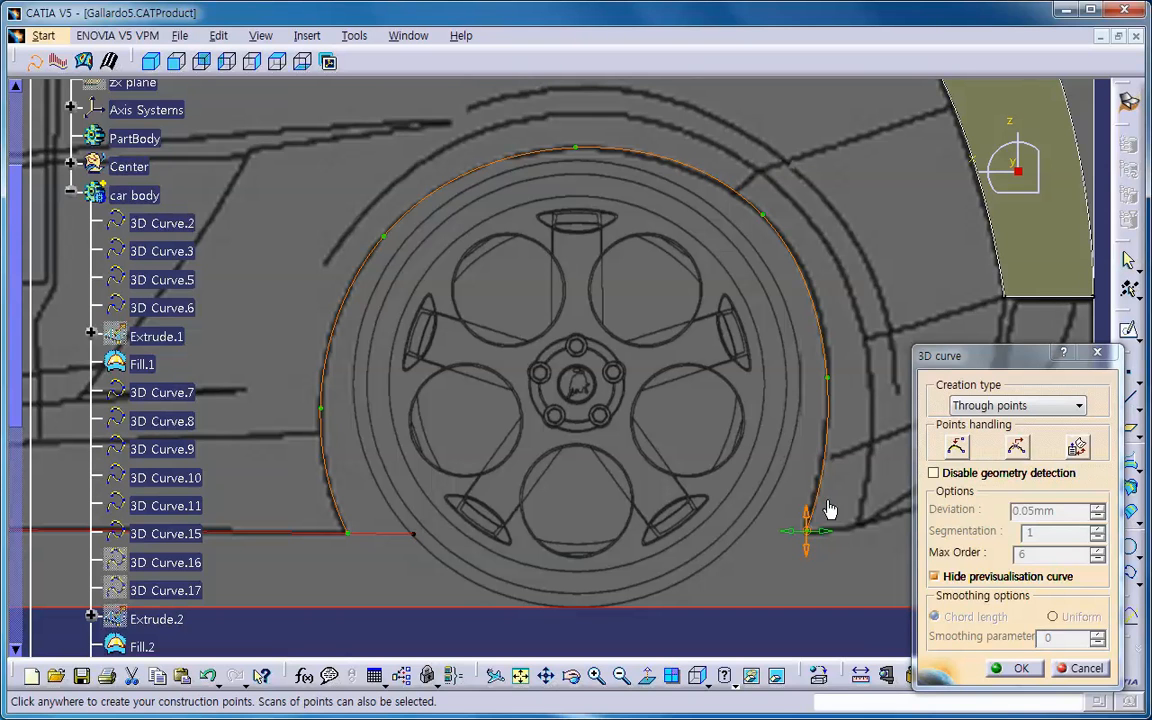
Step: Fine-tune the control points of the inner wheel arch curve to follow the blueprint arch line and finish the curve
left_click(390, 243)
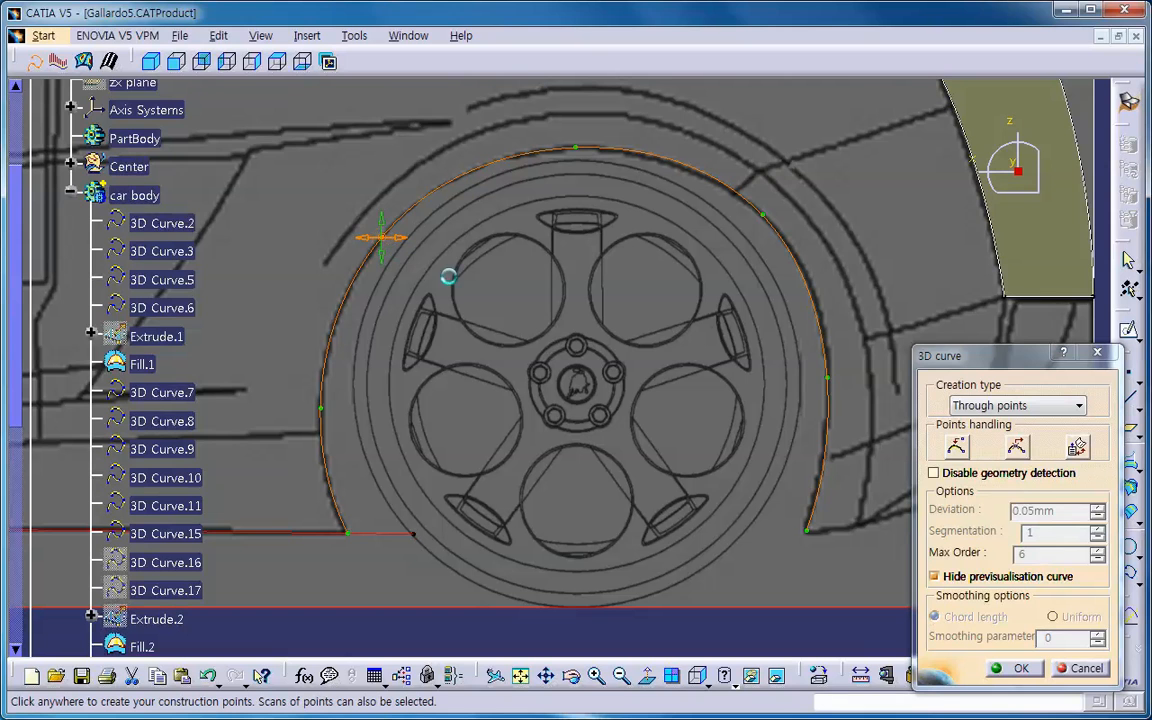
left_click(830, 380)
mouse_move(834, 382)
left_mouse_down()
mouse_move(836, 370)
mouse_move(836, 384)
left_mouse_up()
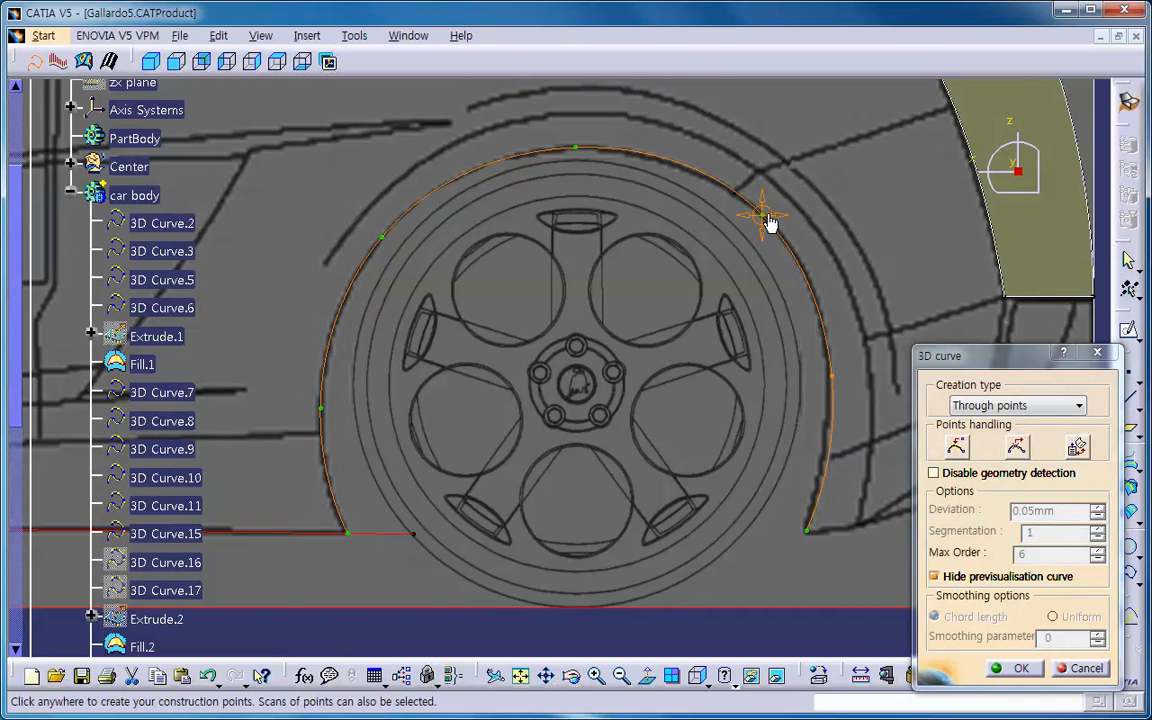
left_click_drag(772, 222, 775, 222)
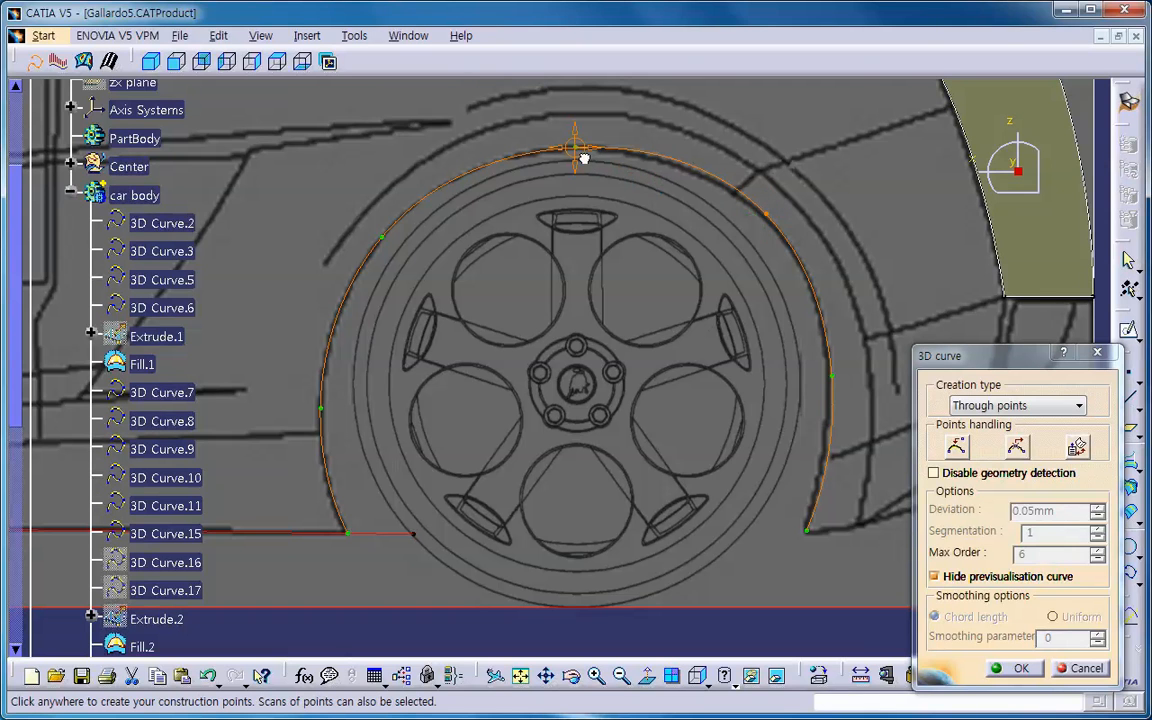
left_click_drag(582, 159, 581, 157)
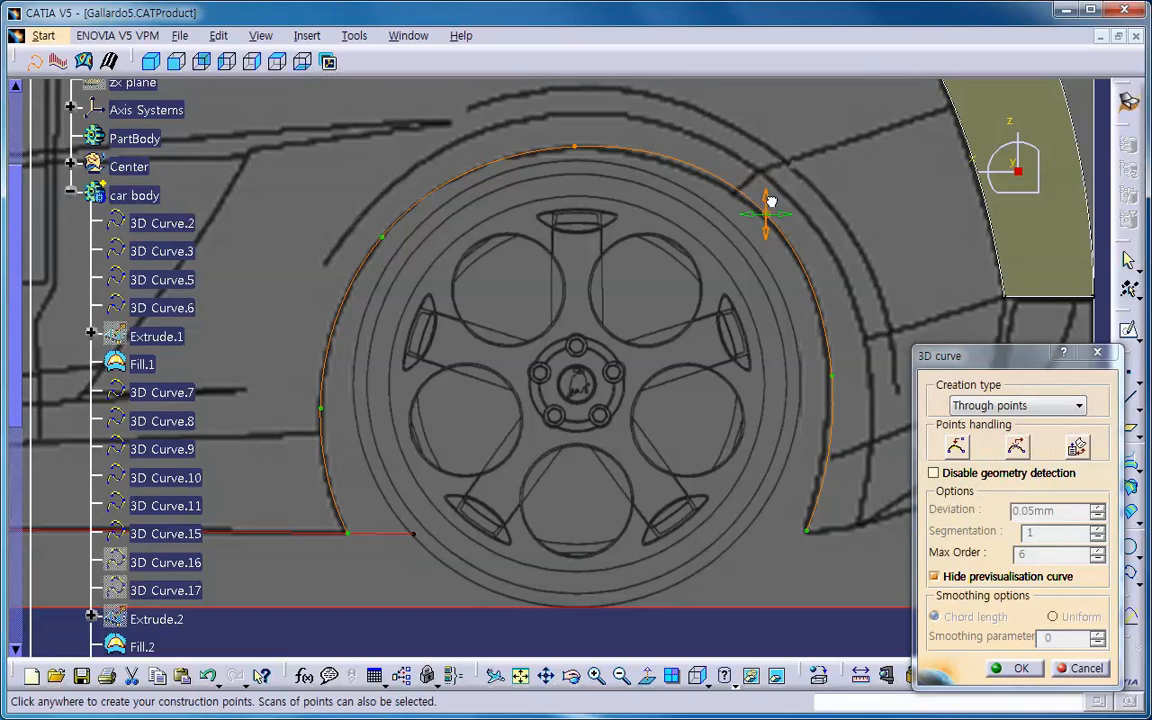
left_click_drag(775, 225, 740, 196)
left_click_drag(832, 372, 828, 358)
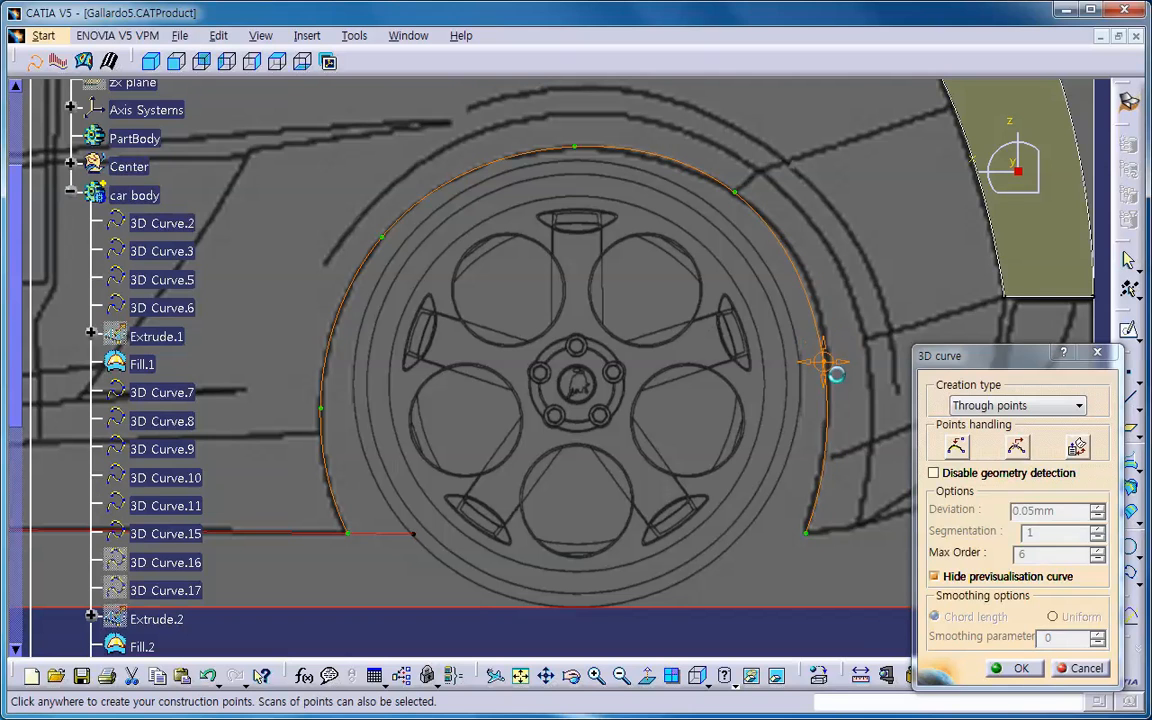
left_click_drag(834, 366, 836, 399)
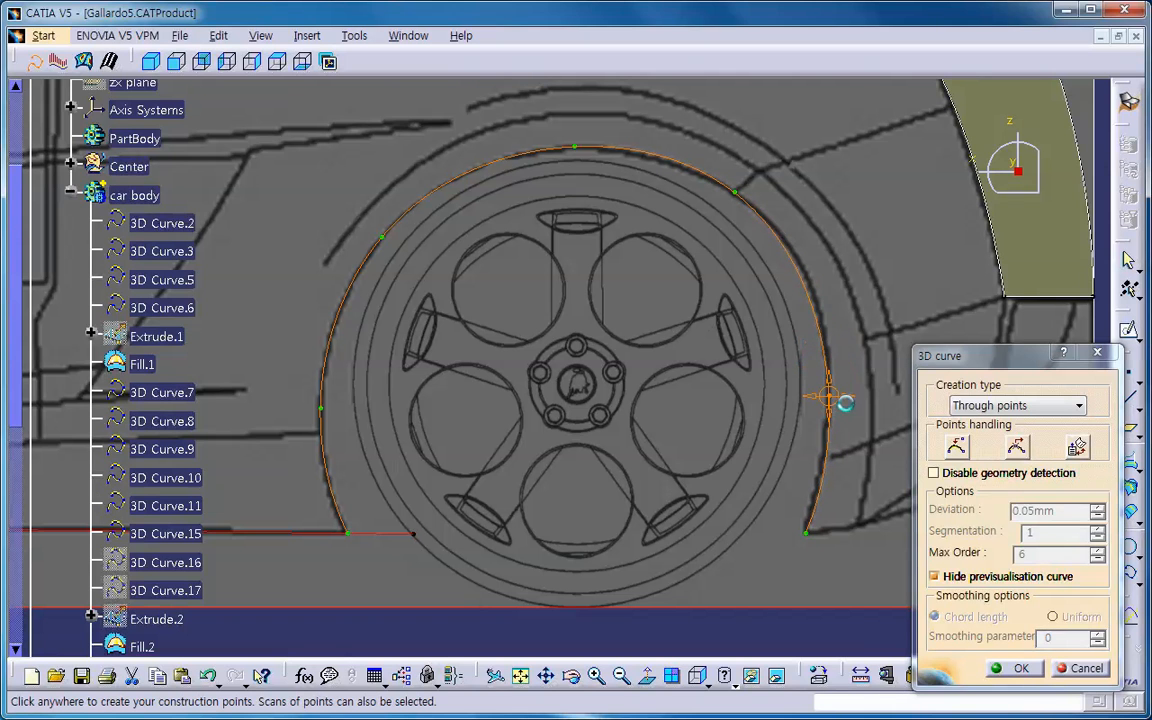
left_click_drag(736, 191, 810, 276)
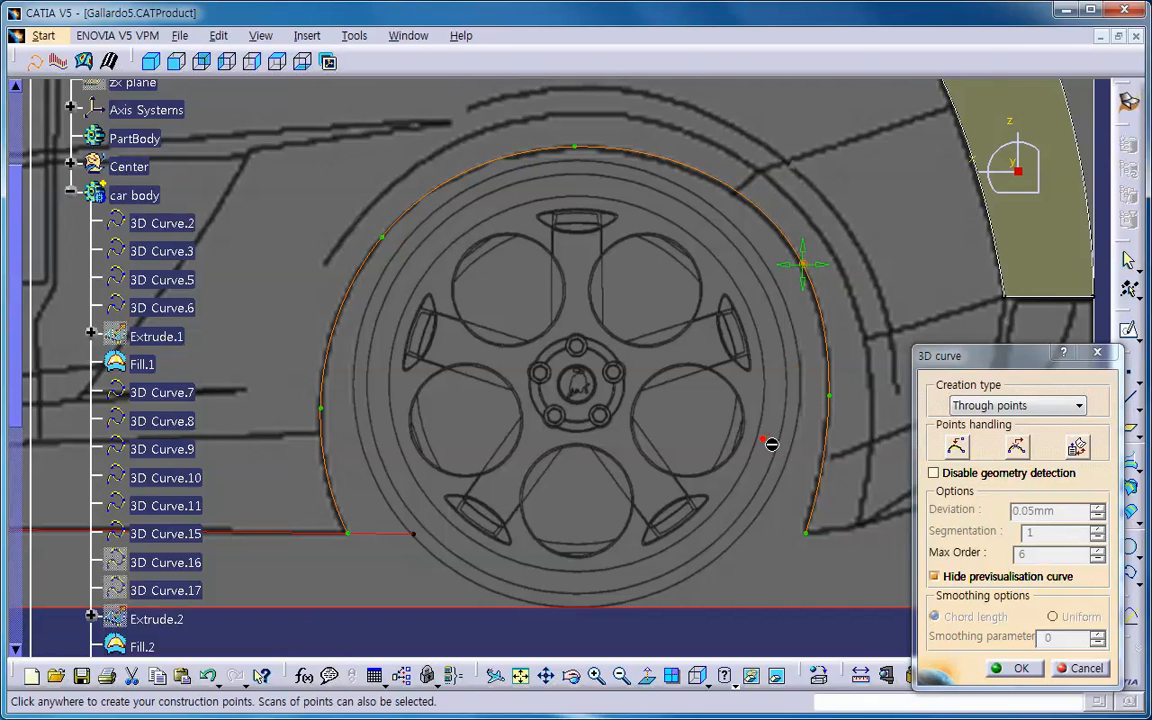
left_click(1020, 669)
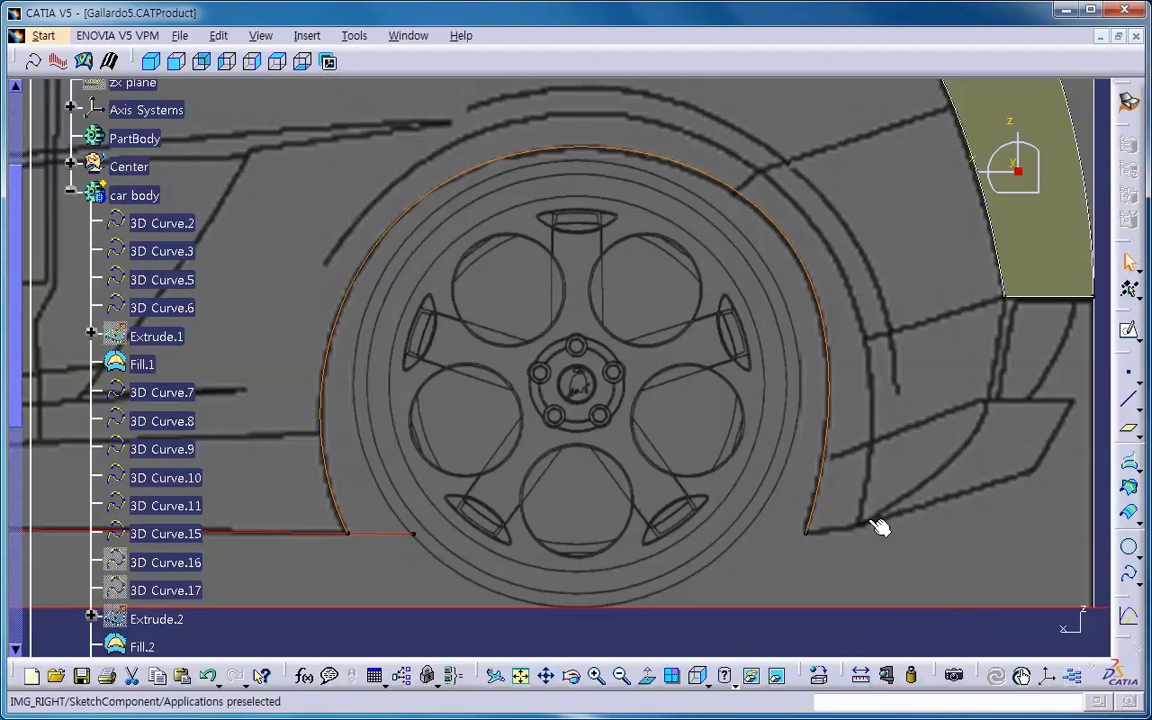
Step: Trace the outer edge of the rear wheel arch with a seven-point Through points 3D curve, from the front sill line around to the rear
left_click(33, 61)
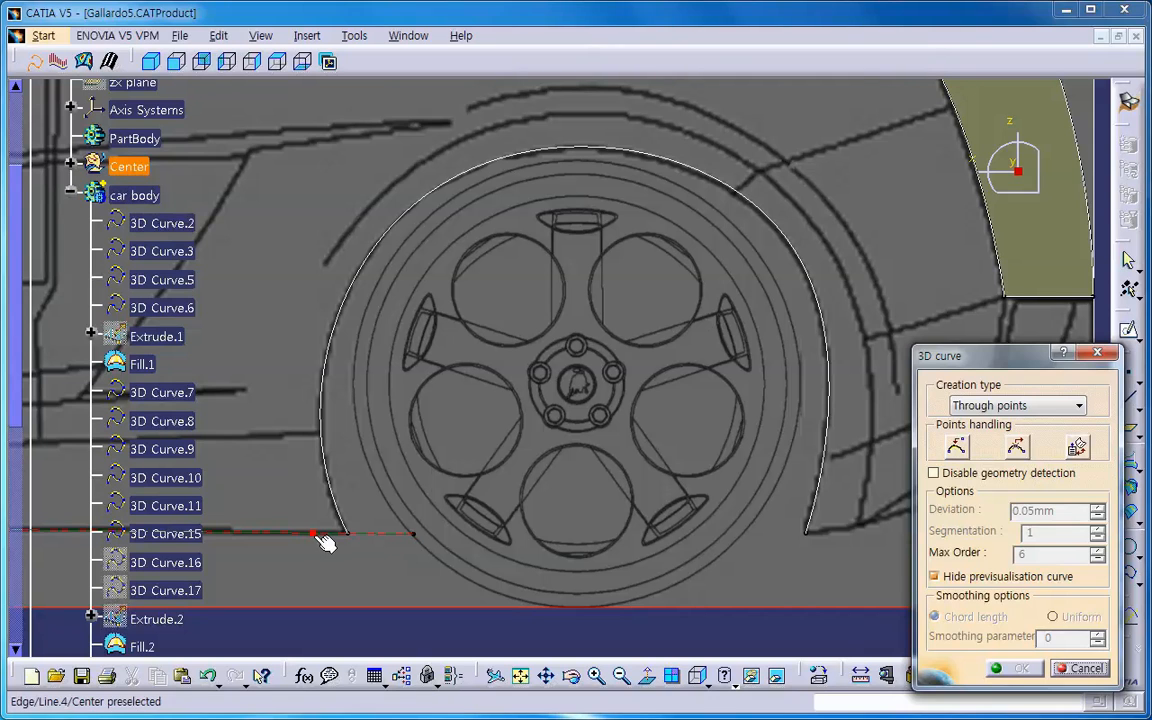
left_click(316, 534)
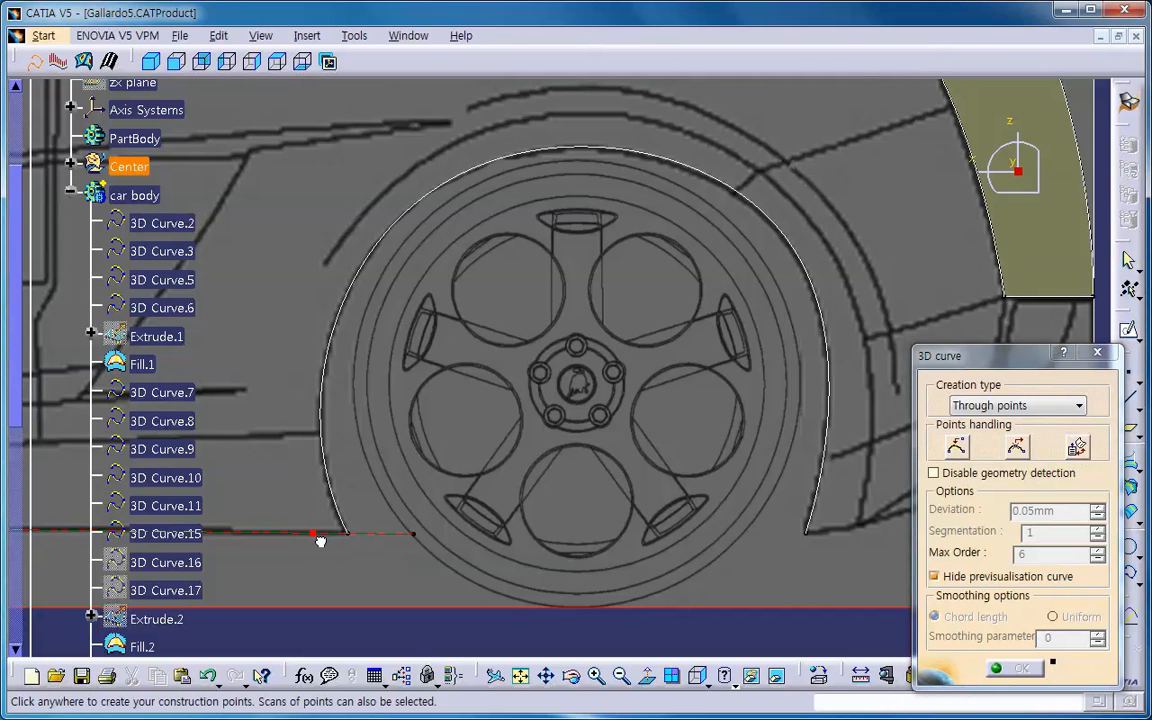
left_click(284, 384)
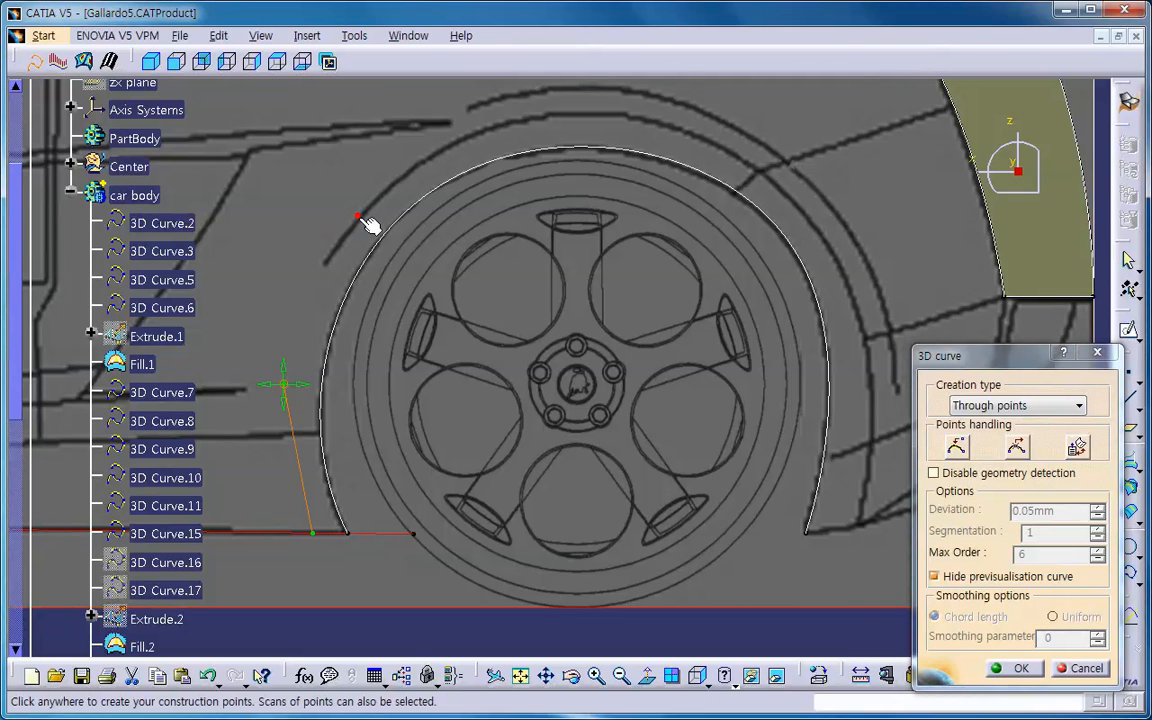
left_click(389, 184)
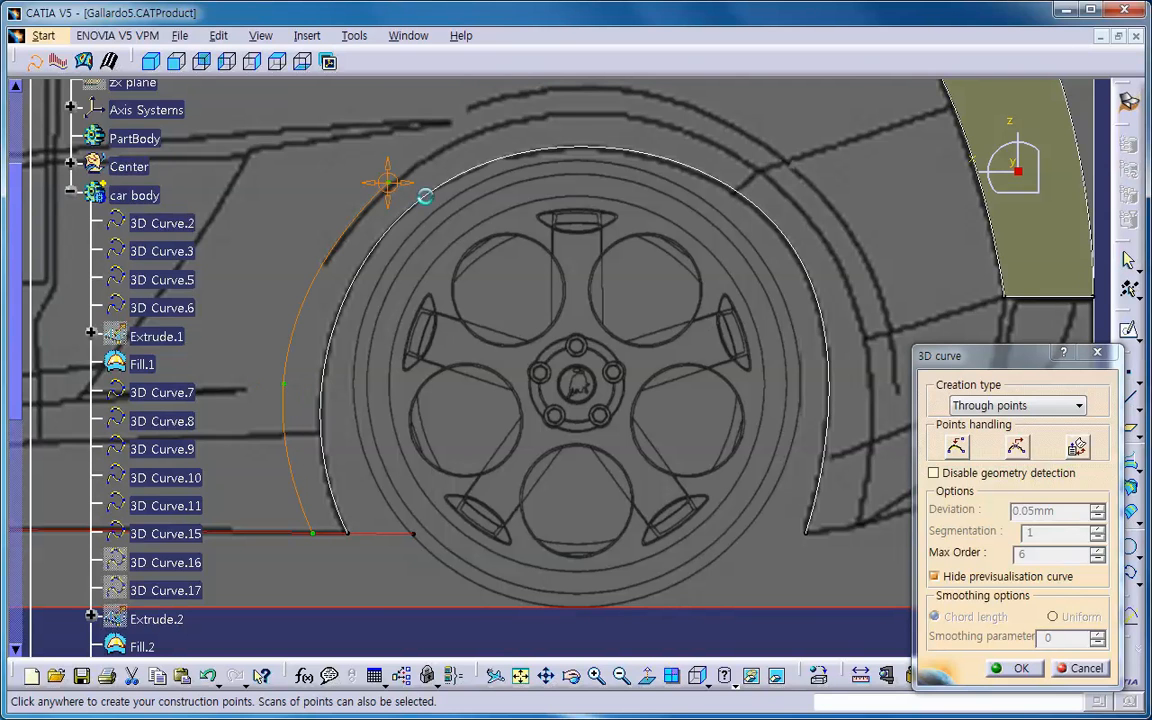
left_click(577, 117)
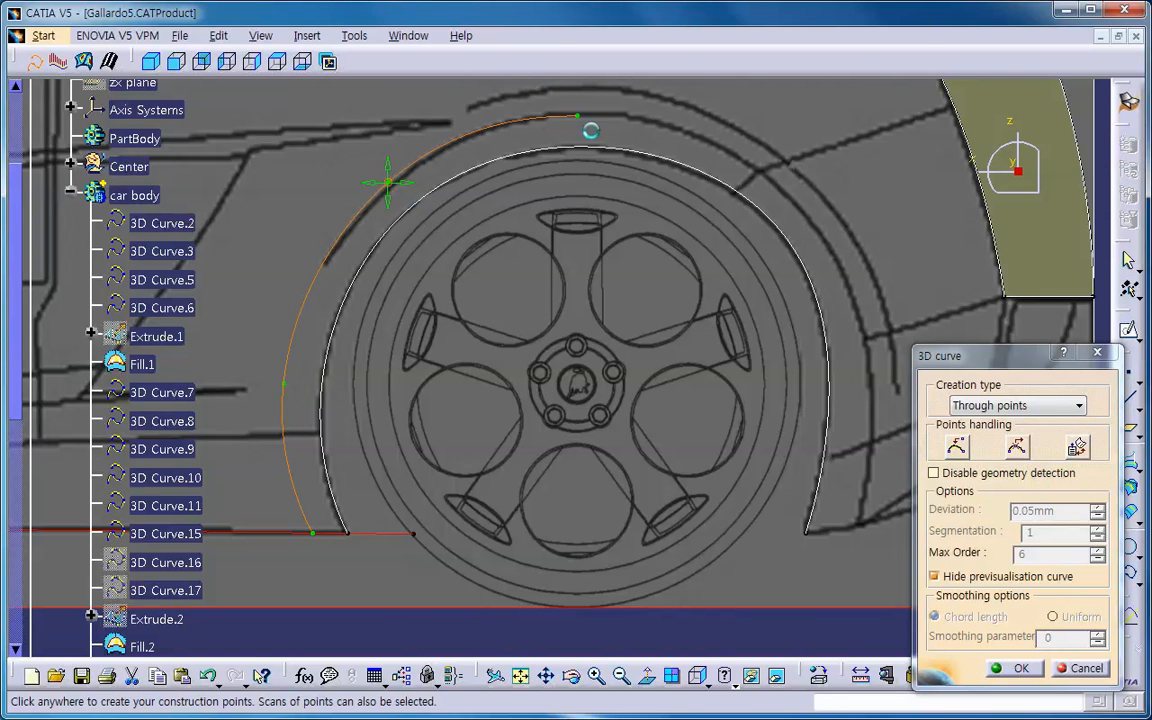
left_click(771, 180)
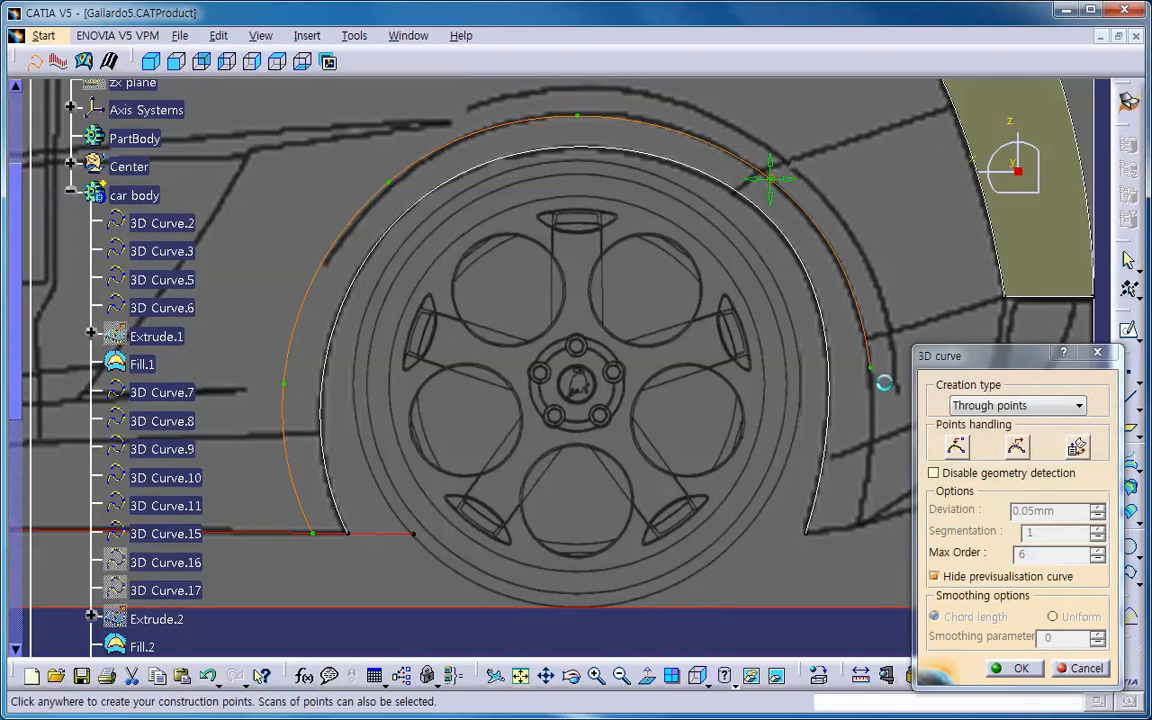
left_click(871, 366)
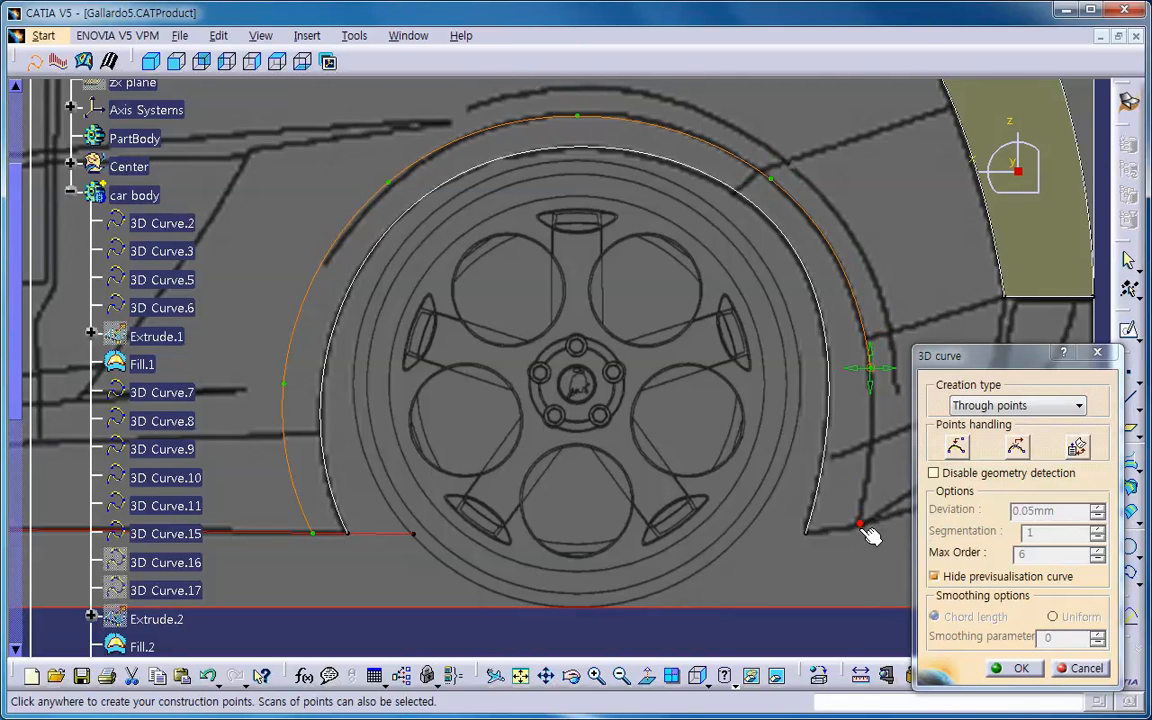
left_click(860, 527)
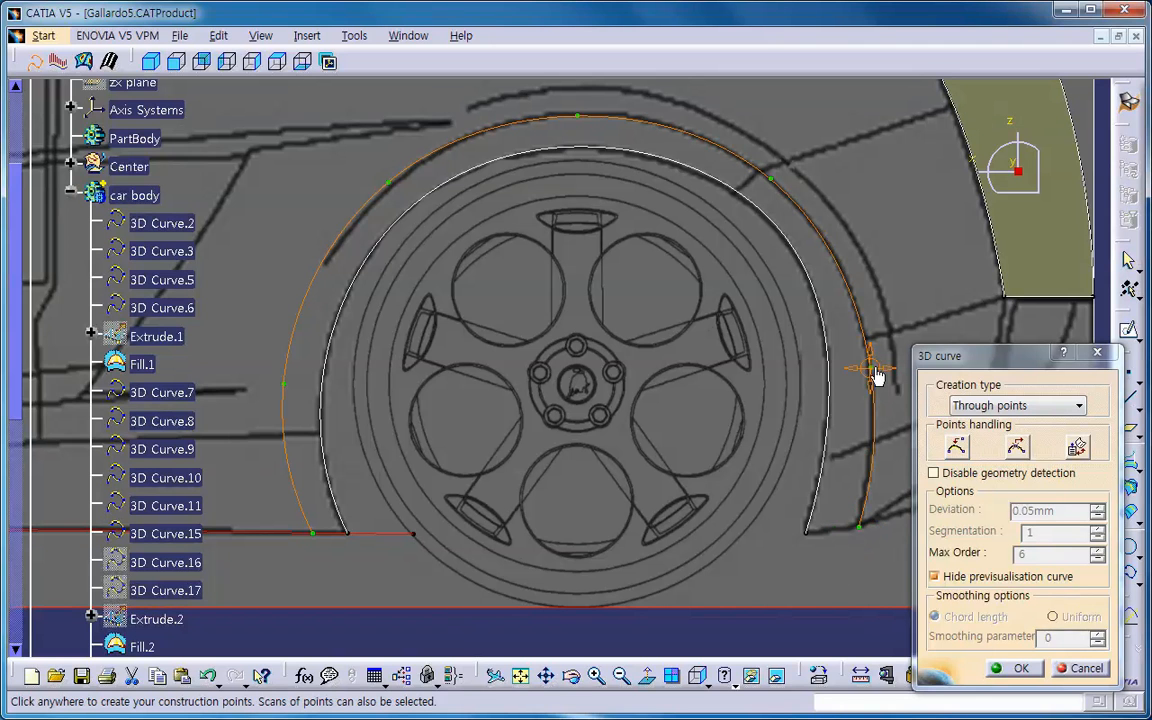
Step: Adjust the outer arch curve's front, upper and rear points to match the blueprint line and finish the curve
left_click_drag(870, 368, 868, 357)
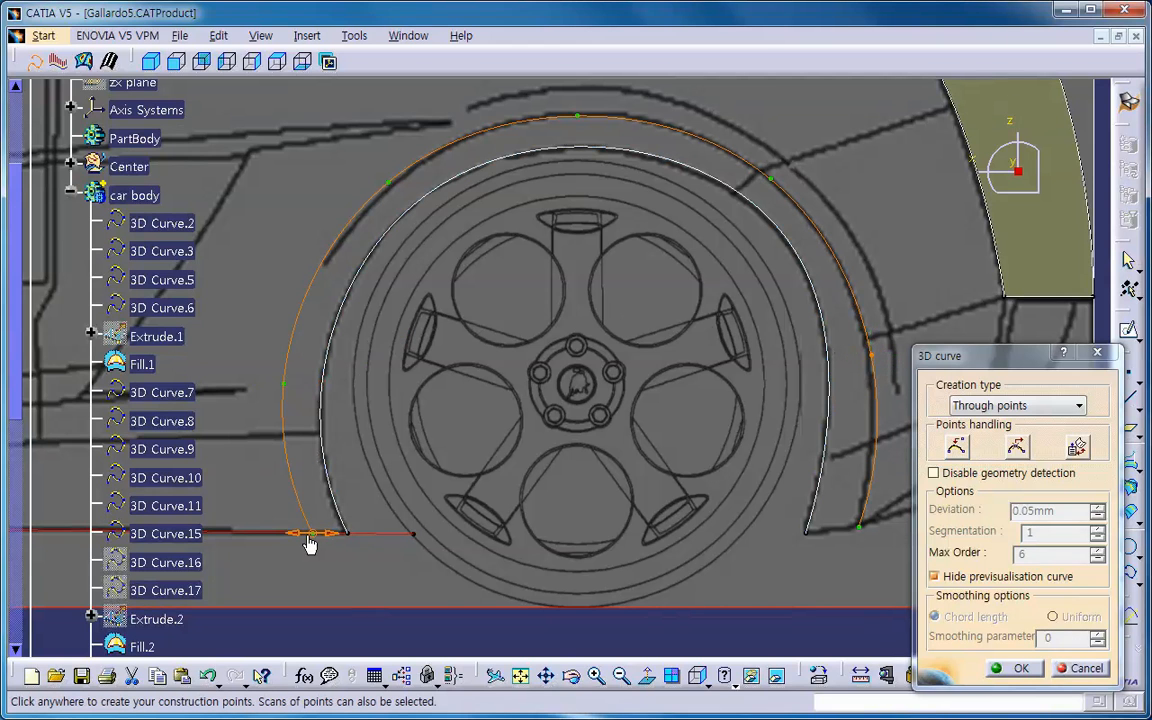
left_click_drag(304, 541, 305, 546)
left_click_drag(276, 391, 285, 397)
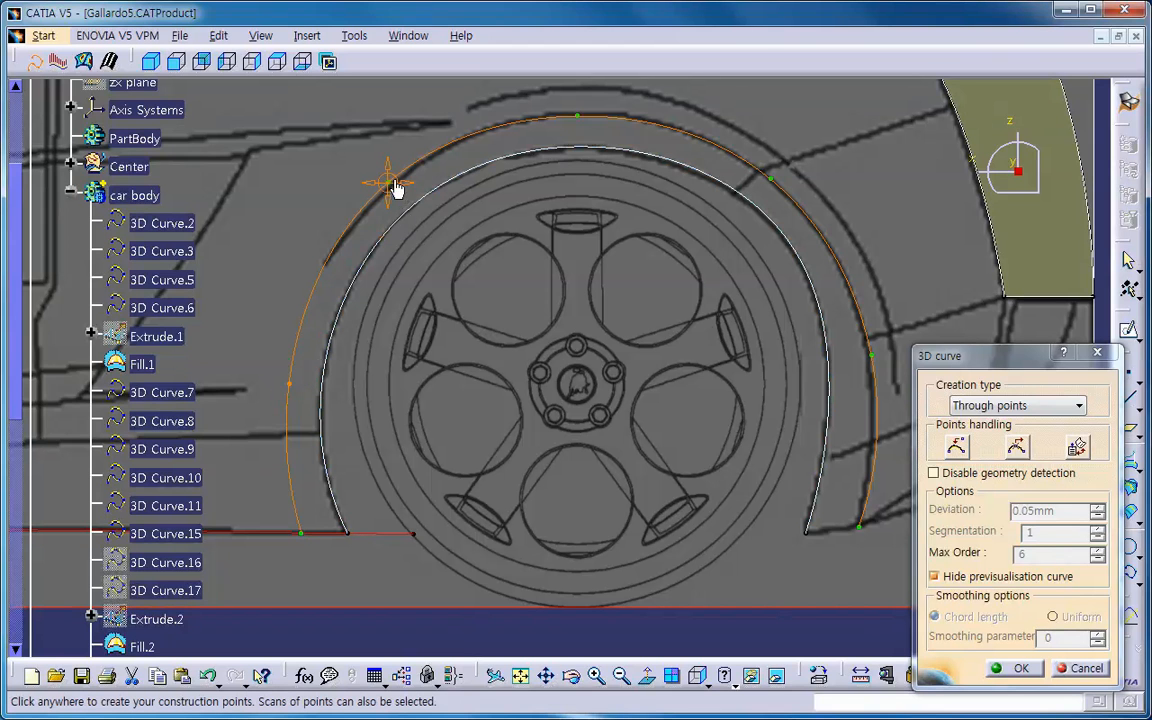
left_click_drag(396, 187, 403, 192)
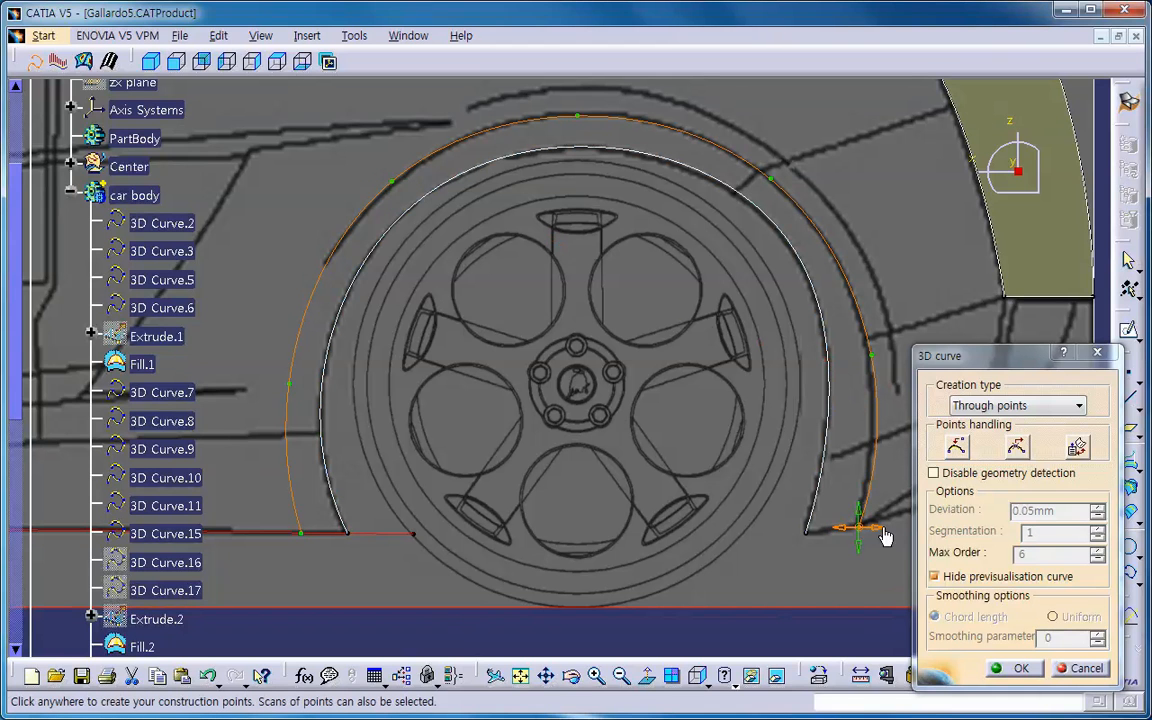
left_click_drag(878, 358, 879, 348)
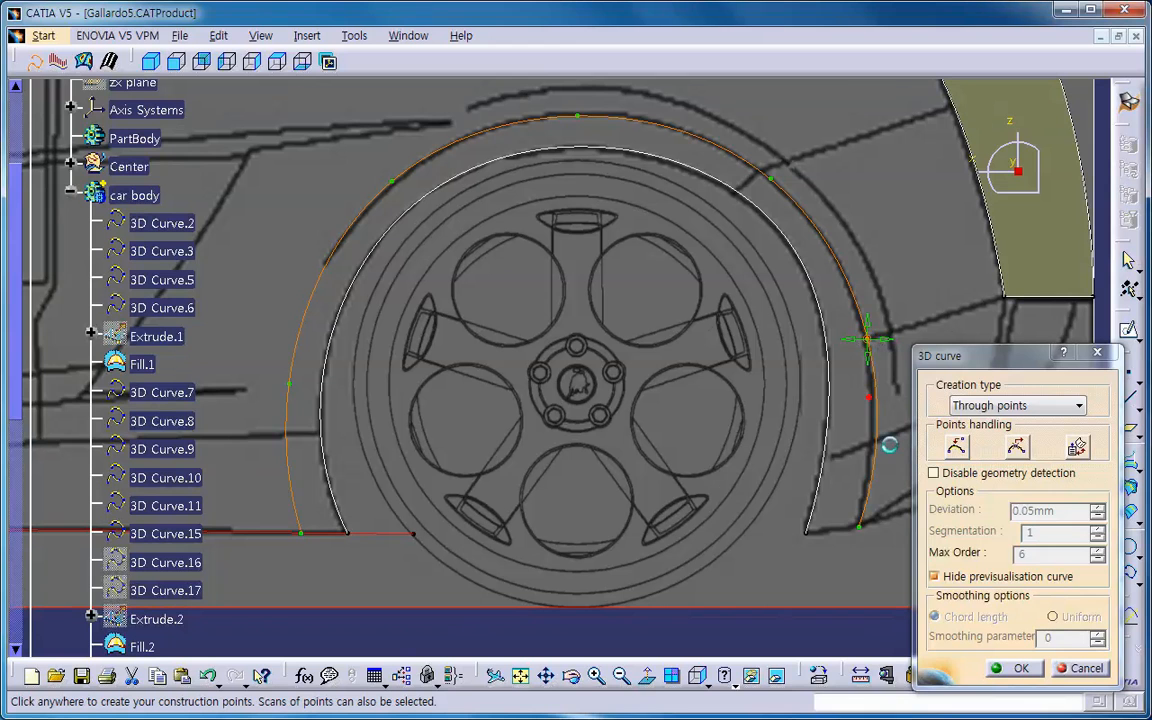
left_click_drag(886, 537, 882, 538)
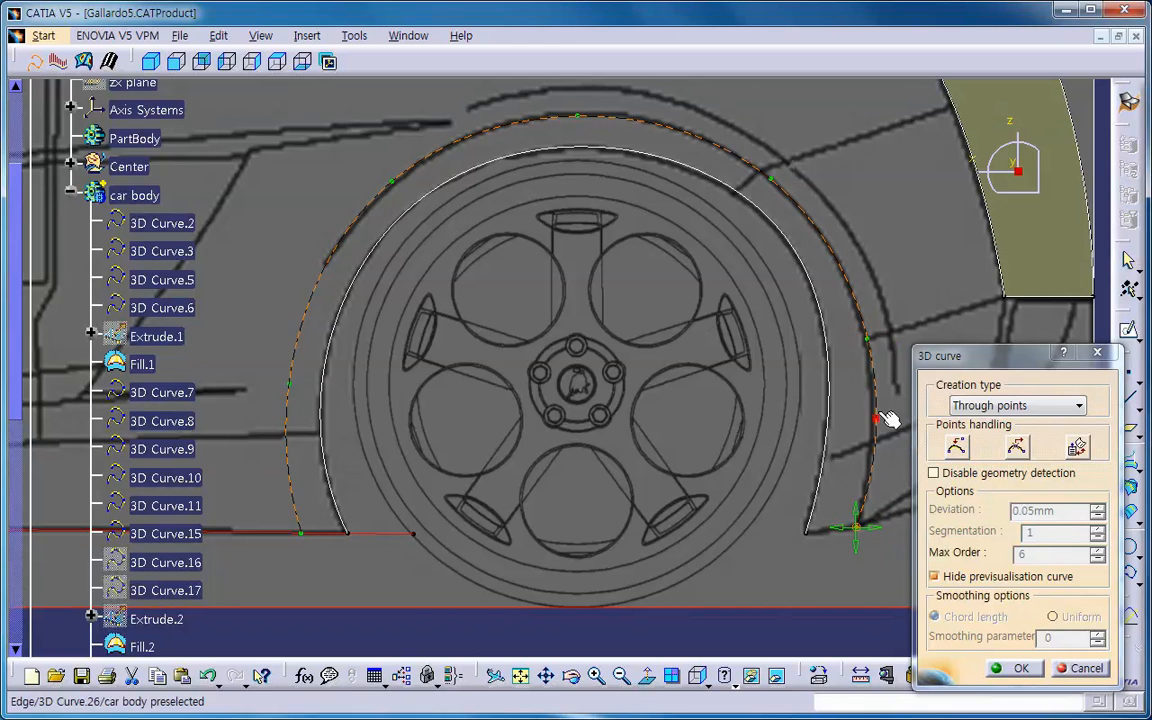
left_click_drag(892, 347, 869, 331)
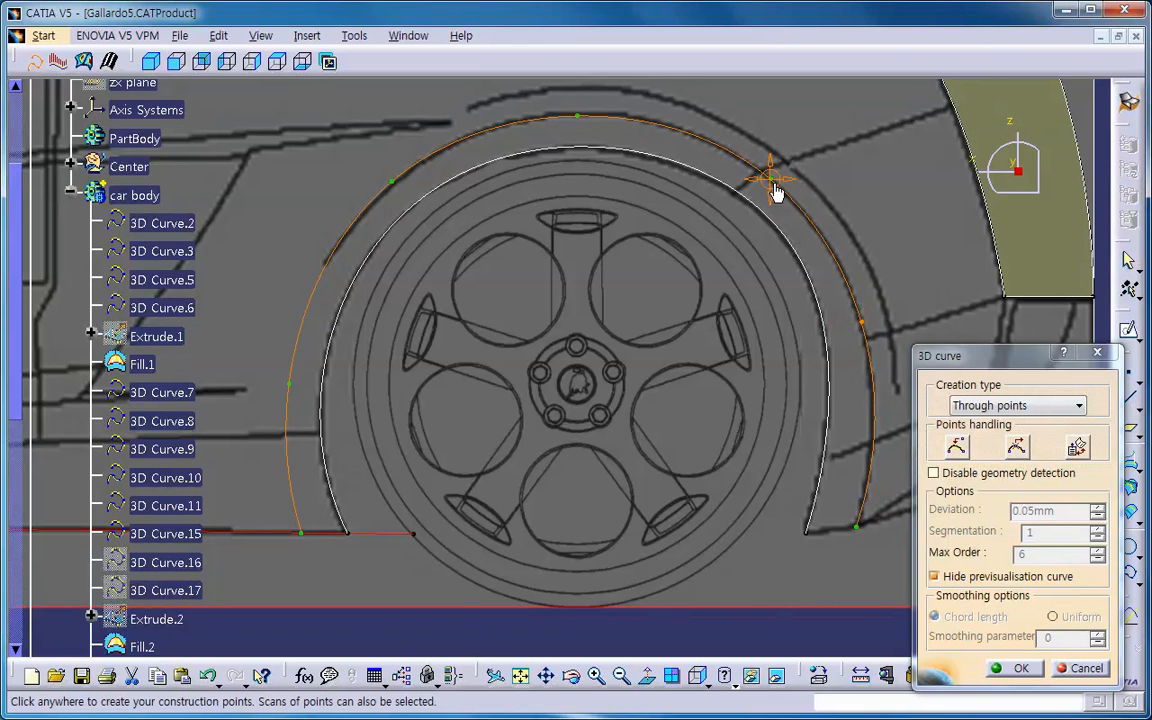
left_click_drag(797, 190, 802, 189)
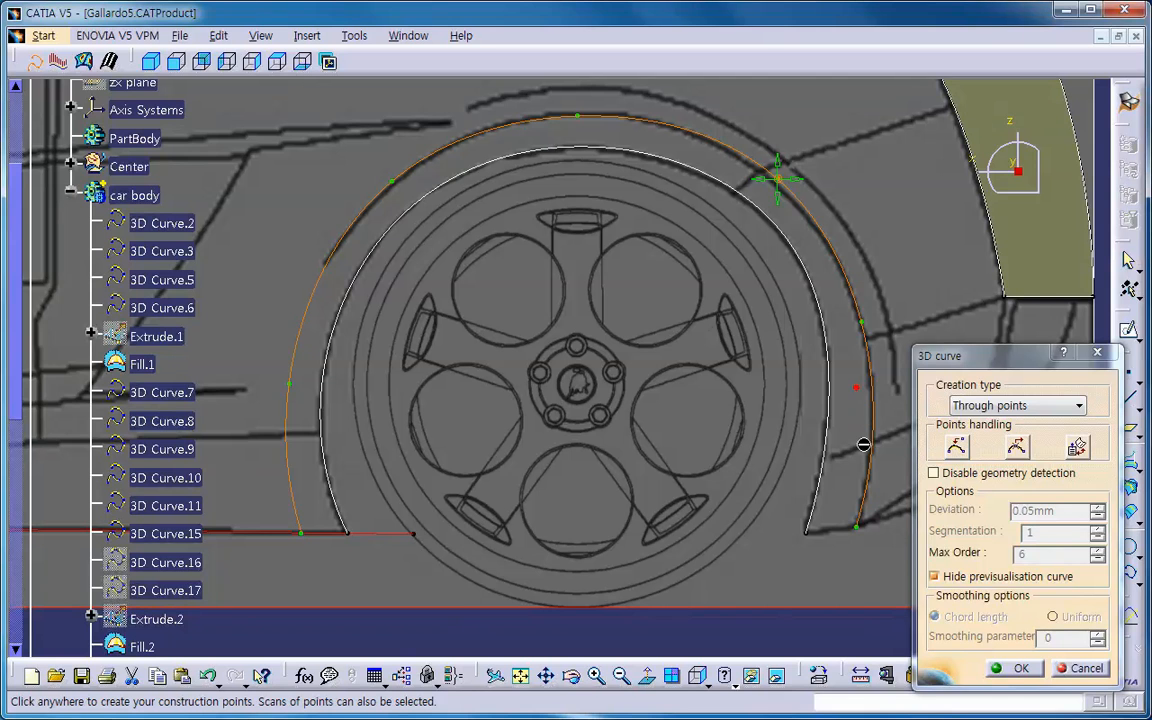
left_click(1019, 668)
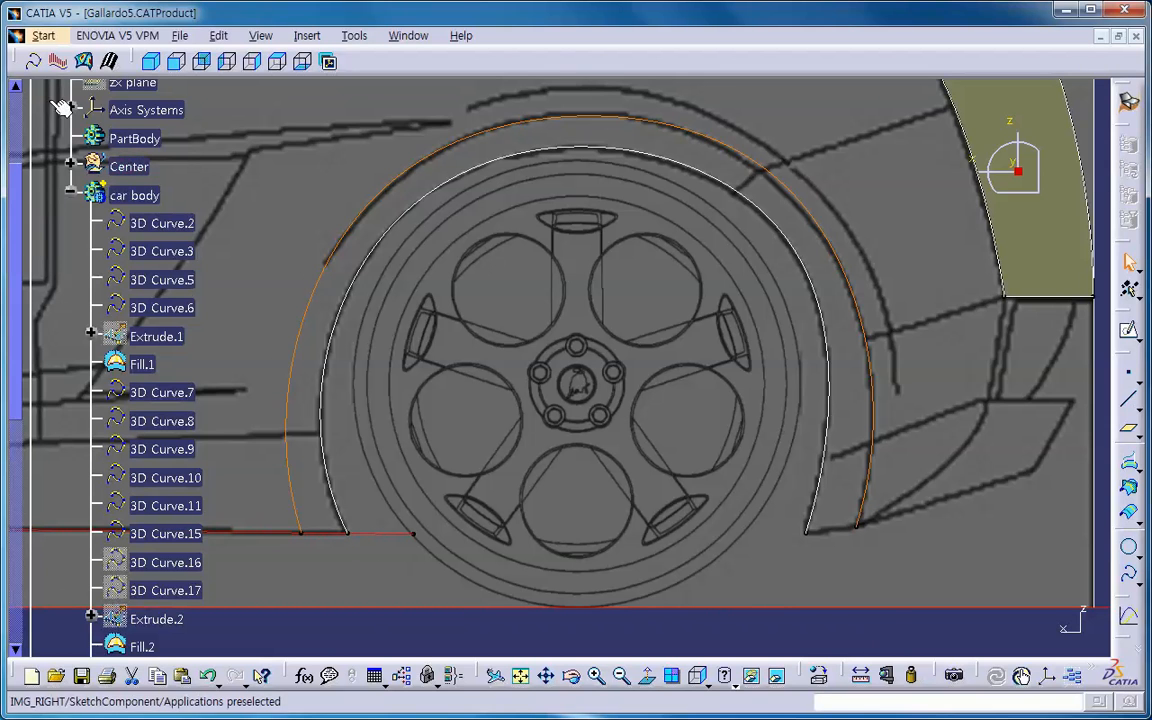
Step: Close the arch's front bottom with a two-point 3D curve snapped to the front ends of the outer and inner arch curves
left_click(35, 63)
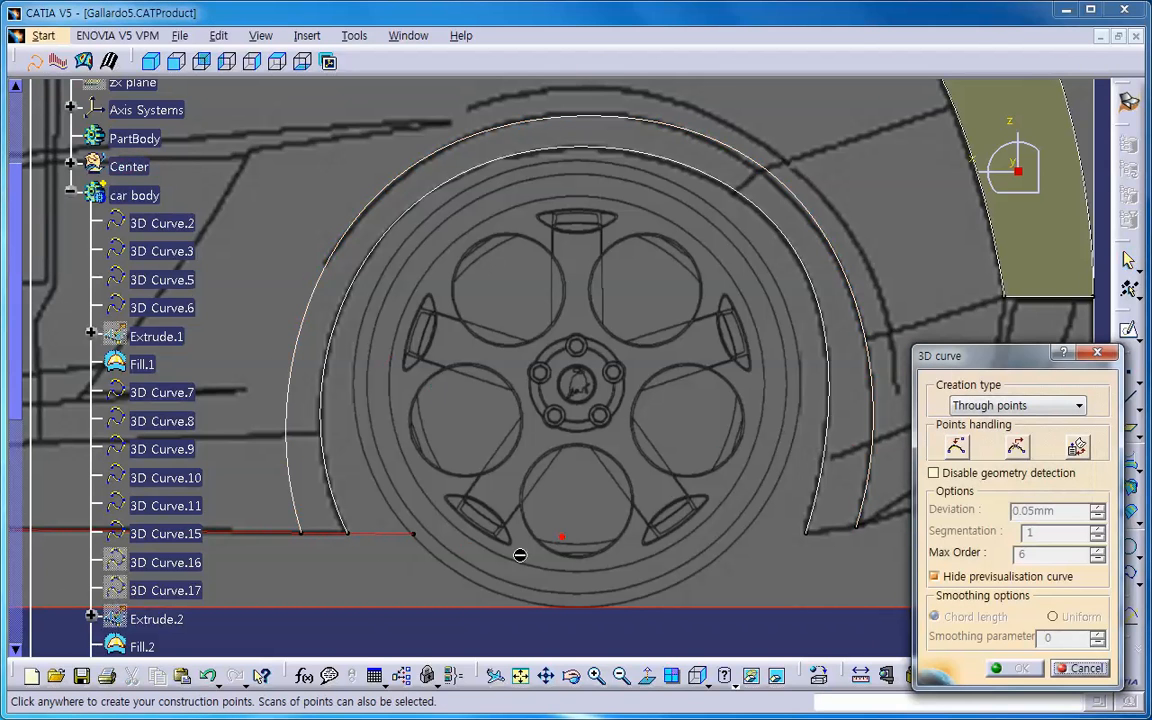
left_click(303, 532)
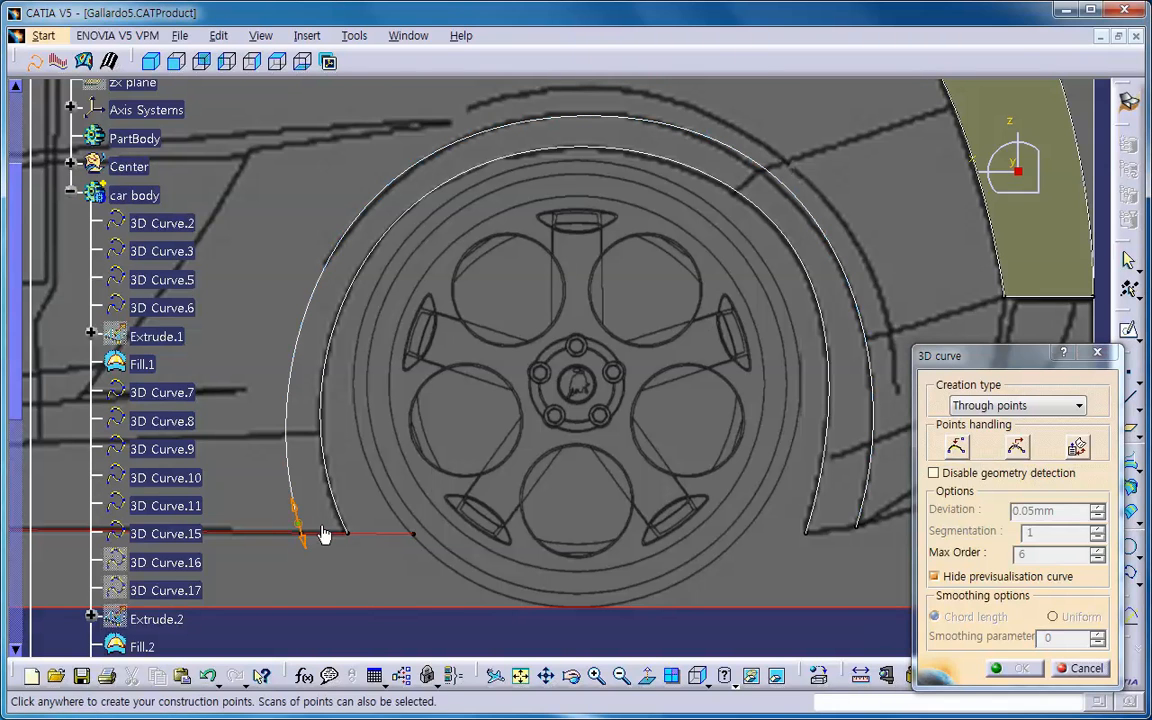
left_click(345, 522)
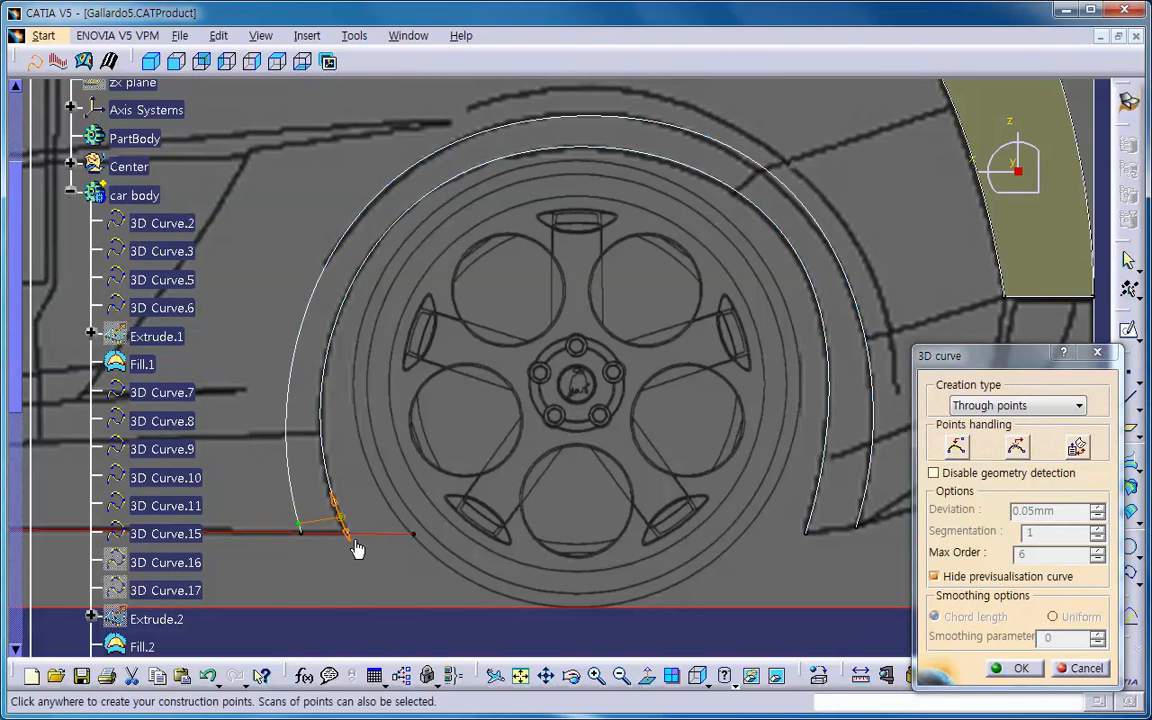
left_click_drag(358, 549, 365, 563)
left_click_drag(299, 525, 312, 551)
left_click(1020, 668)
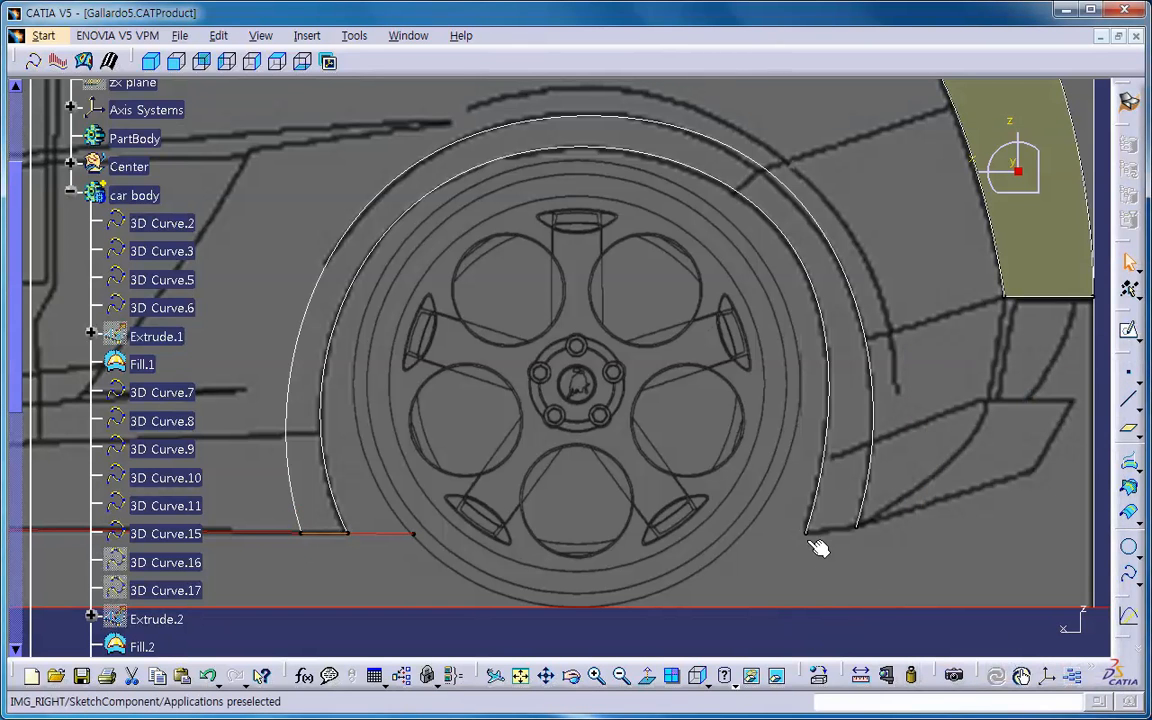
Step: Close the arch's rear bottom with a two-point 3D curve joining the rear ends of the inner and outer arch curves
left_click(34, 63)
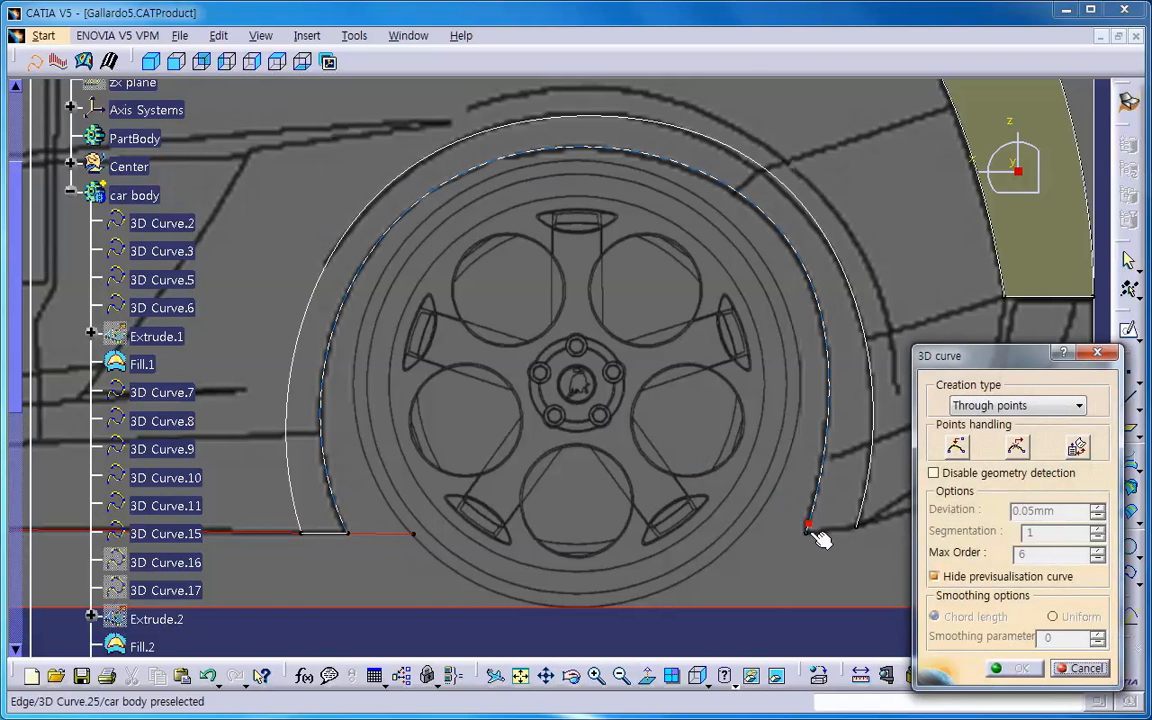
left_click(806, 532)
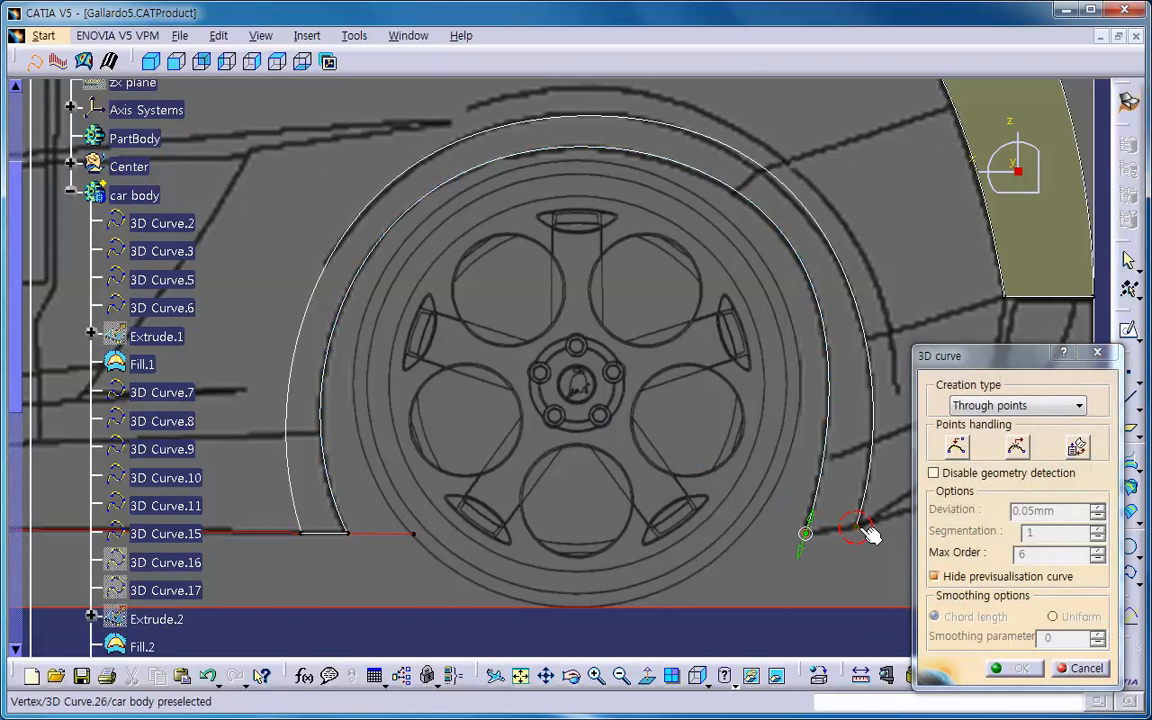
left_click(856, 527)
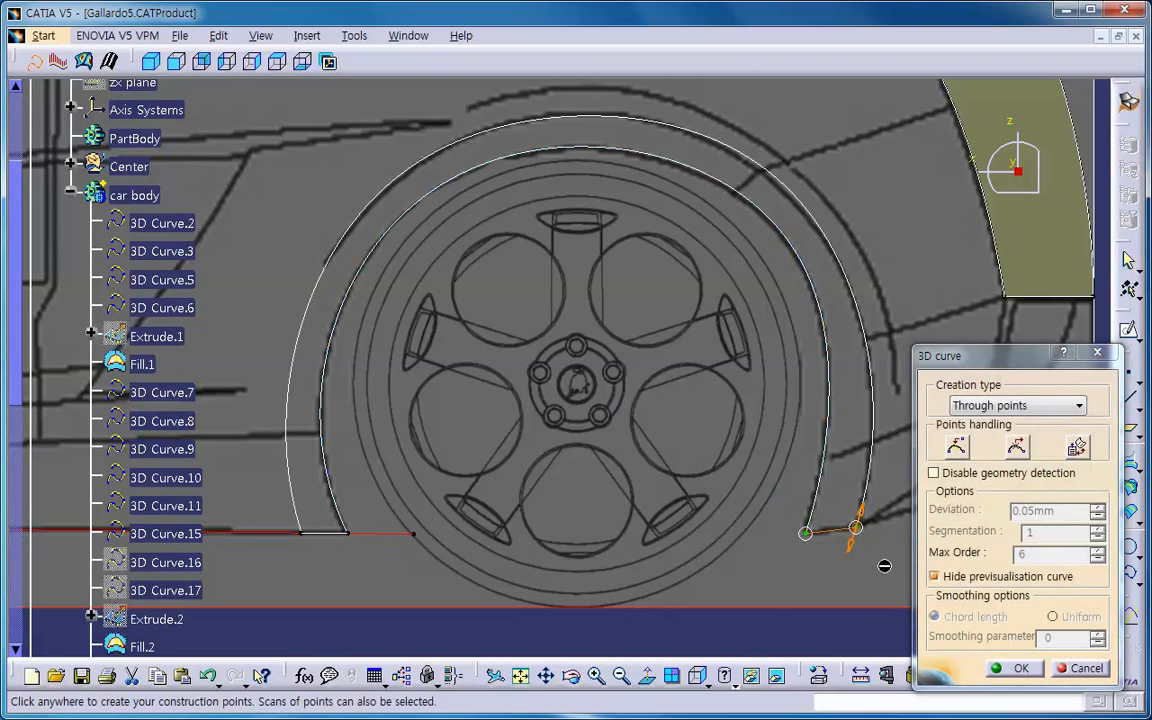
left_click(1025, 669)
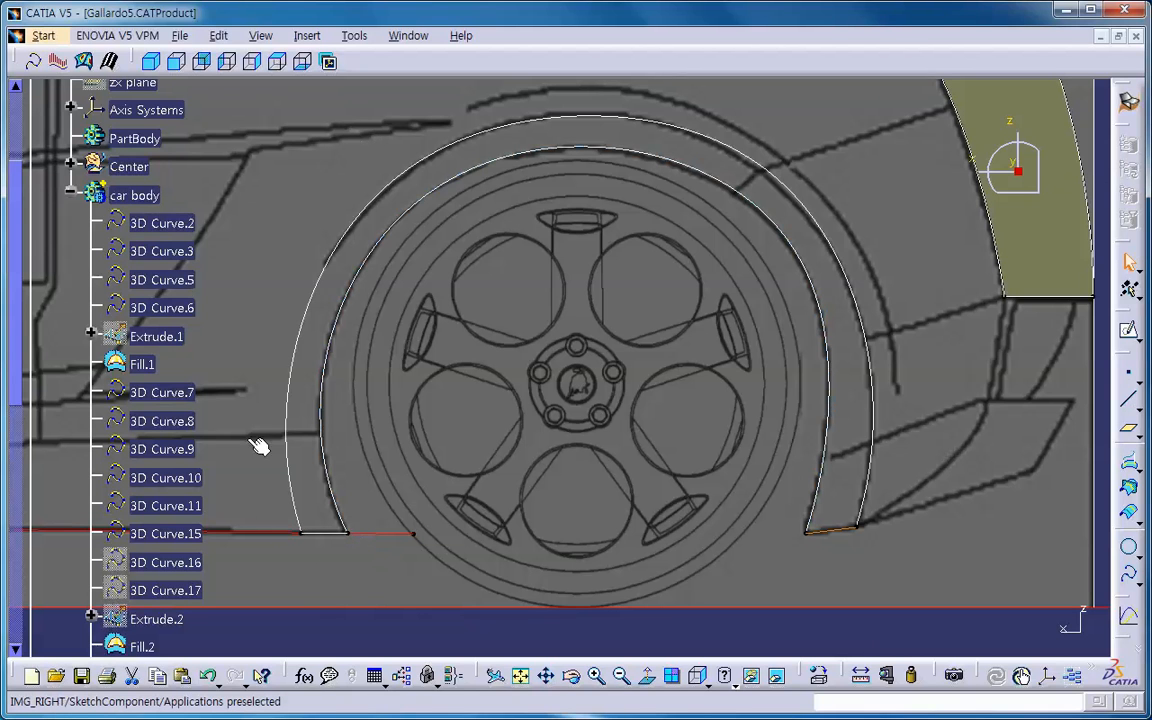
Step: Hide the Center set and re-snap the inner end of the arch's front bottom closing curve to the inner arch curve
right_click(120, 167)
left_click(160, 224)
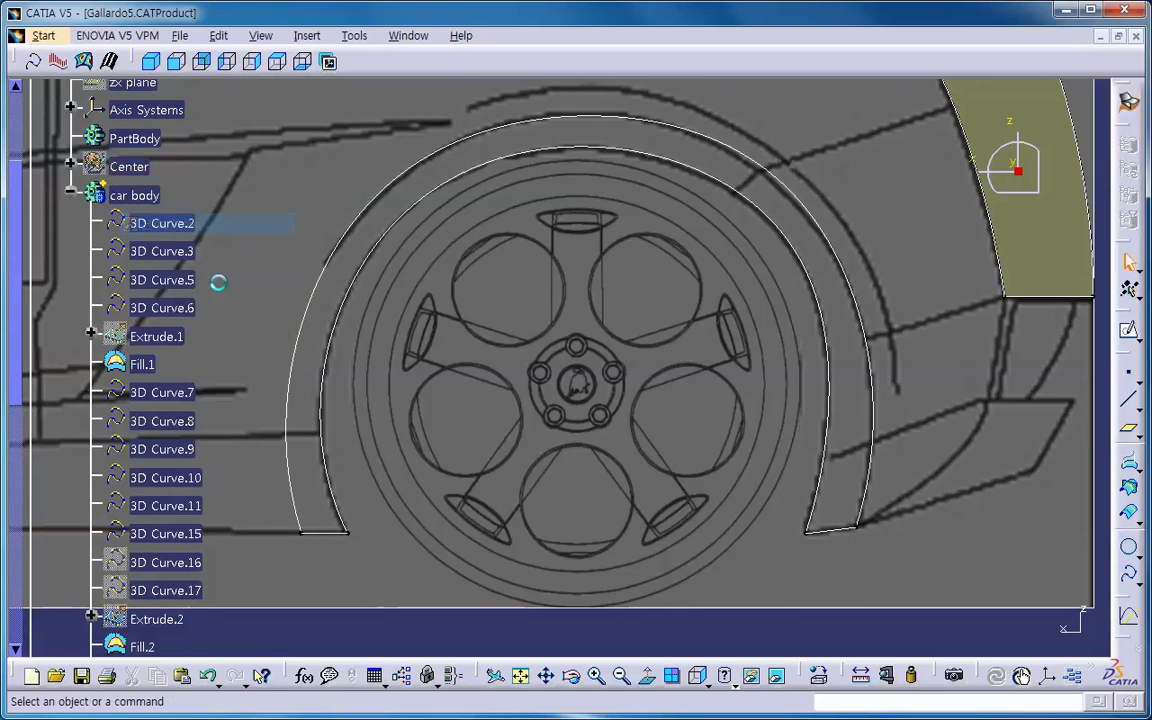
double_click(332, 537)
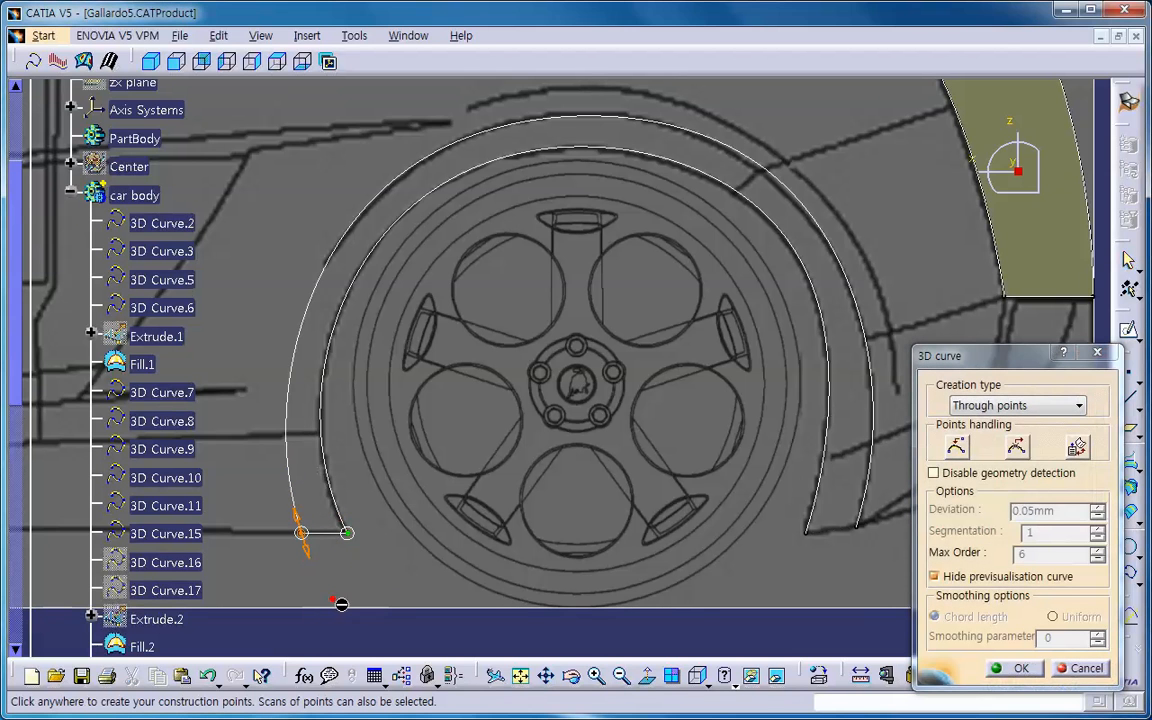
left_click_drag(349, 536, 393, 598)
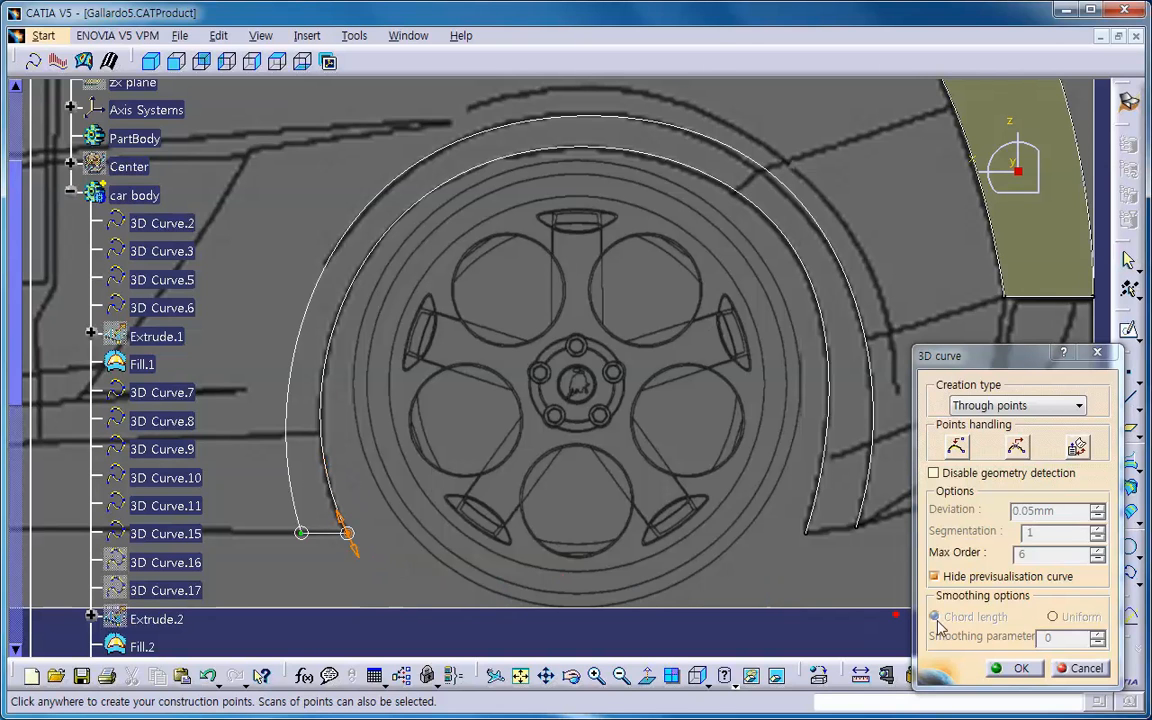
left_click(1020, 668)
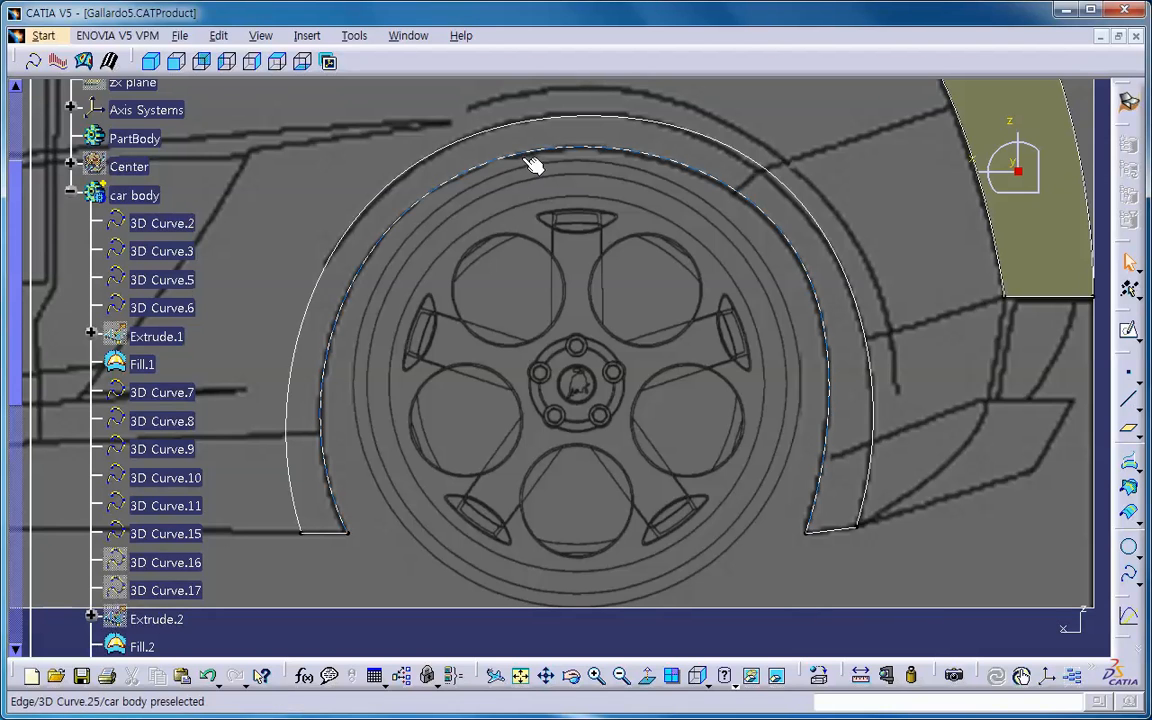
Step: Join the outer arch, front bottom, inner arch and rear bottom curves into one closed outline with a 0.001 mm merging distance
left_click(305, 36)
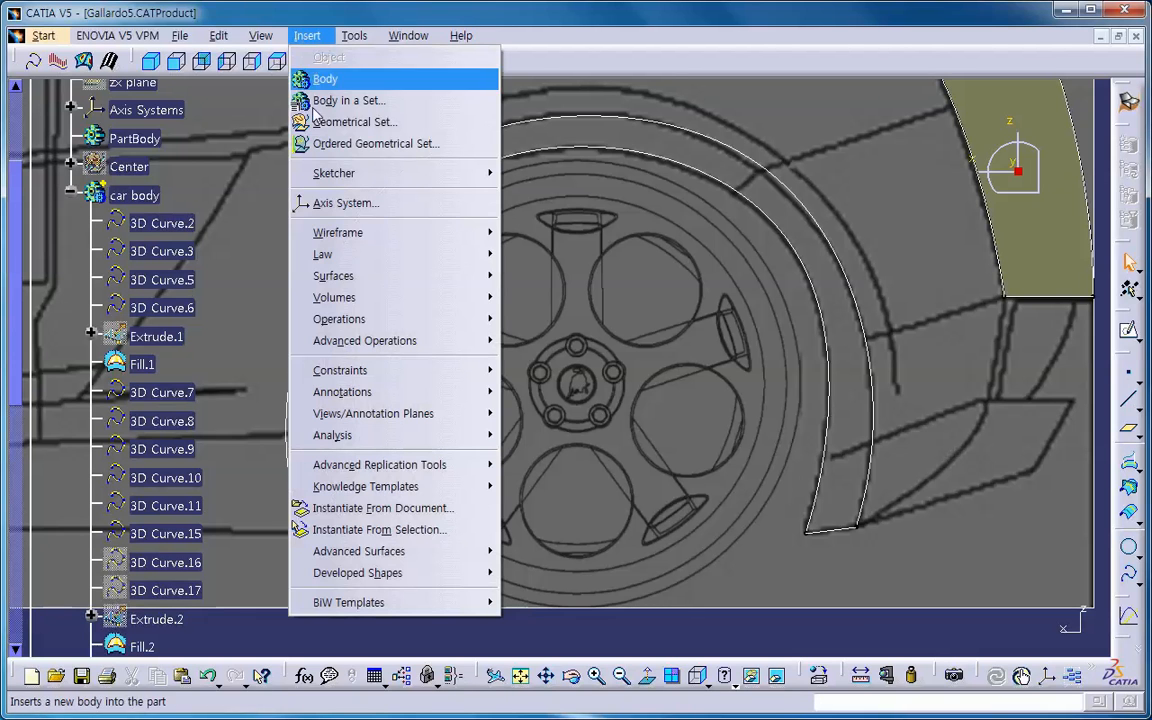
mouse_move(311, 319)
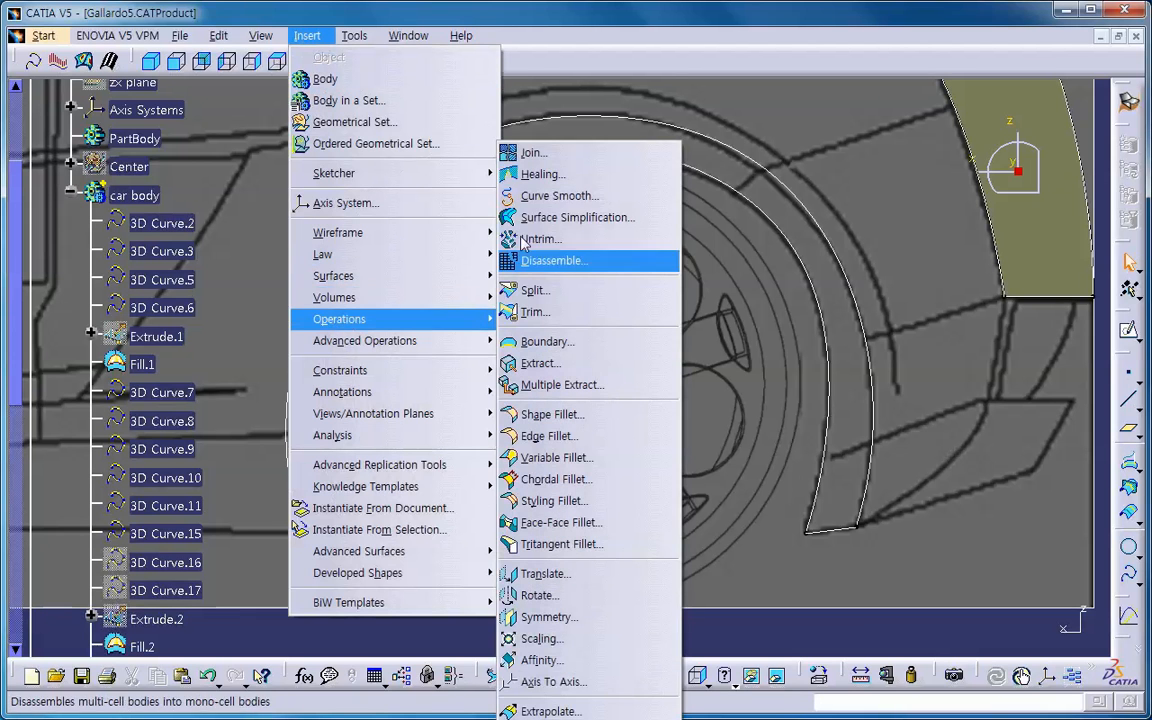
left_click(533, 152)
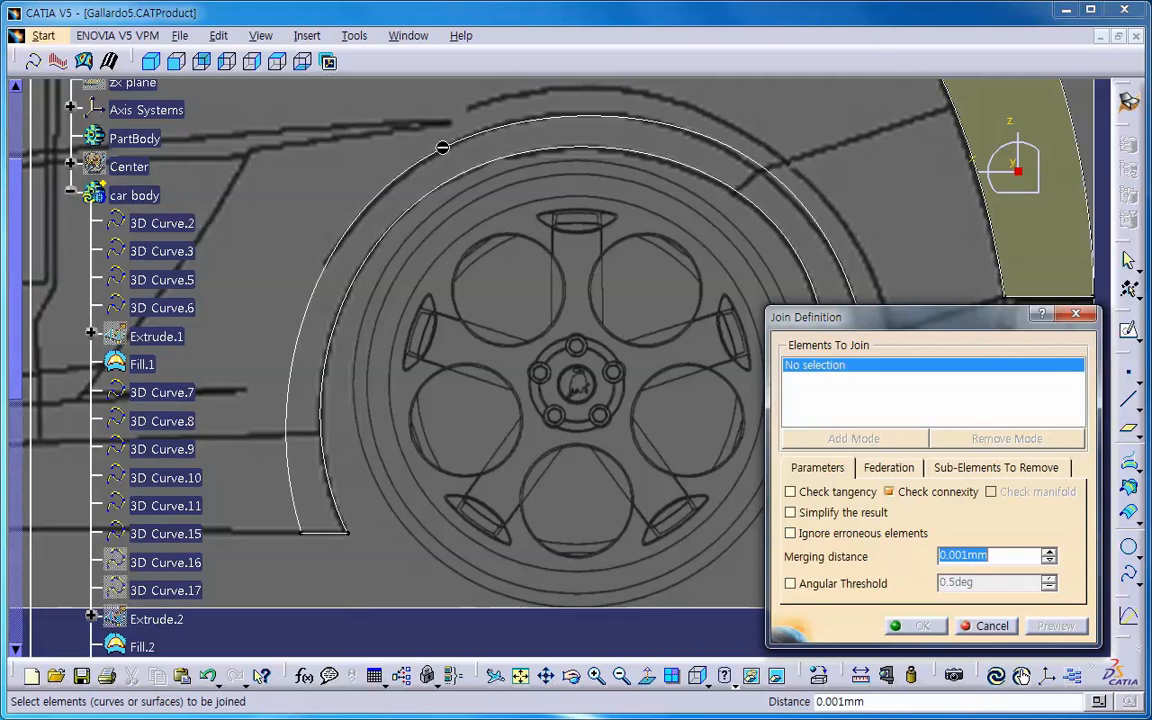
left_click(442, 152)
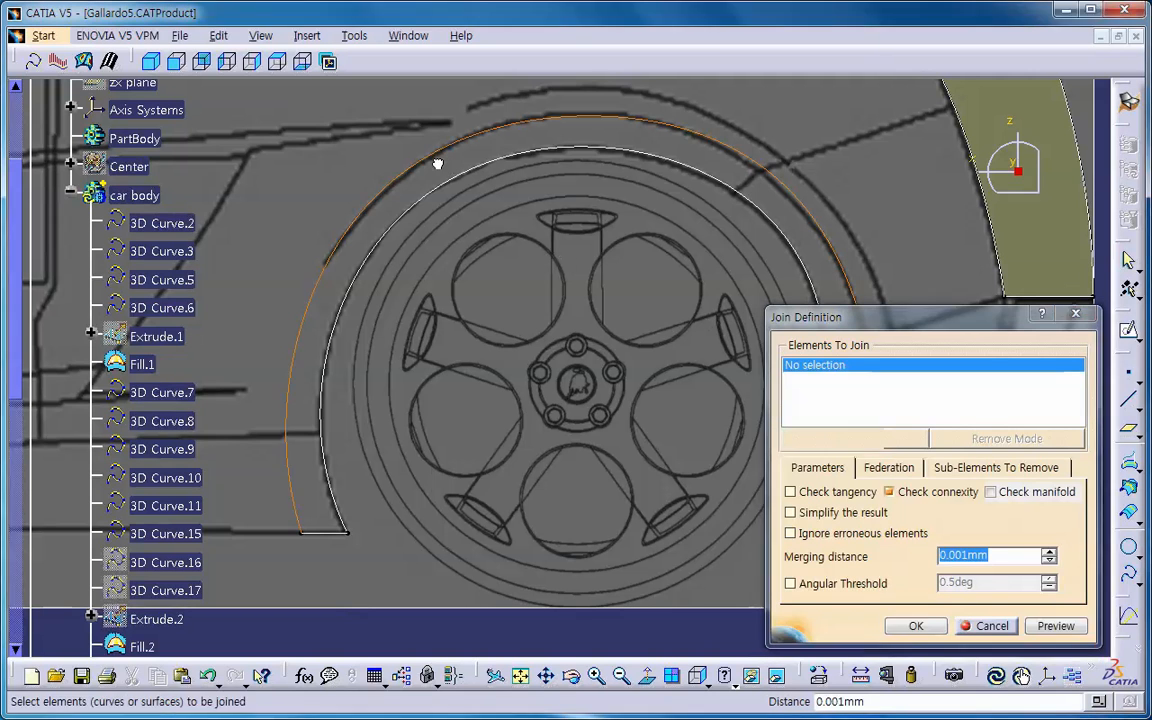
left_click(334, 536)
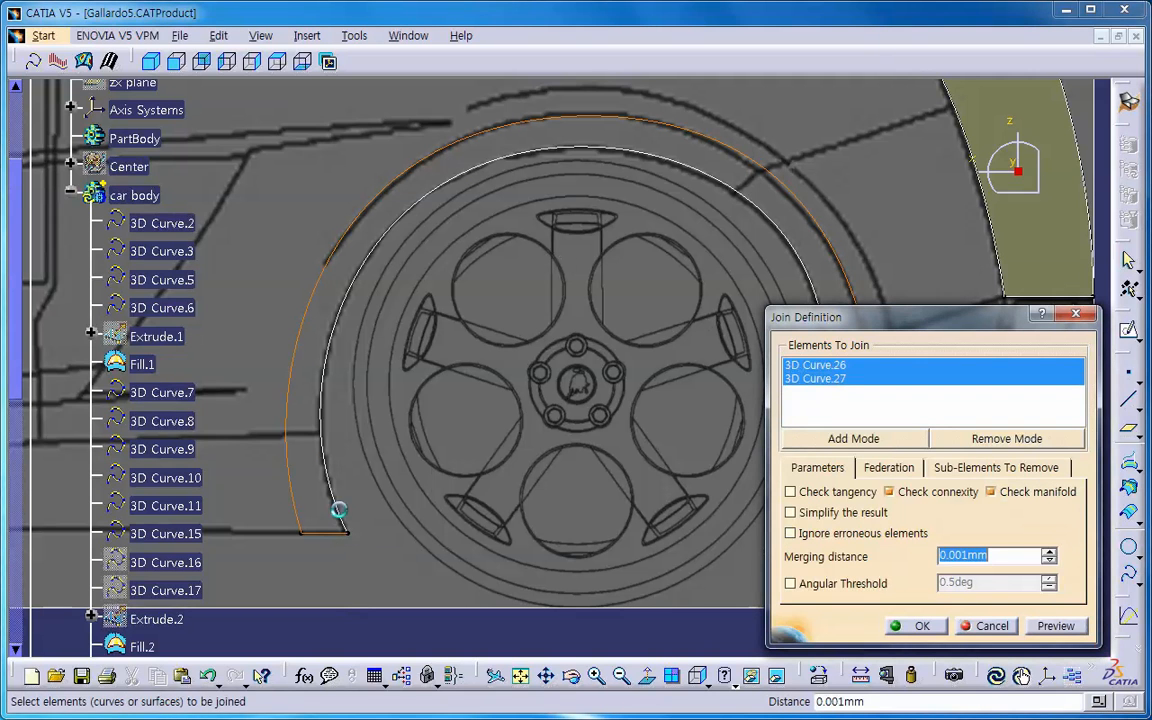
left_click(336, 396)
left_click_drag(847, 322, 439, 258)
left_click(840, 533)
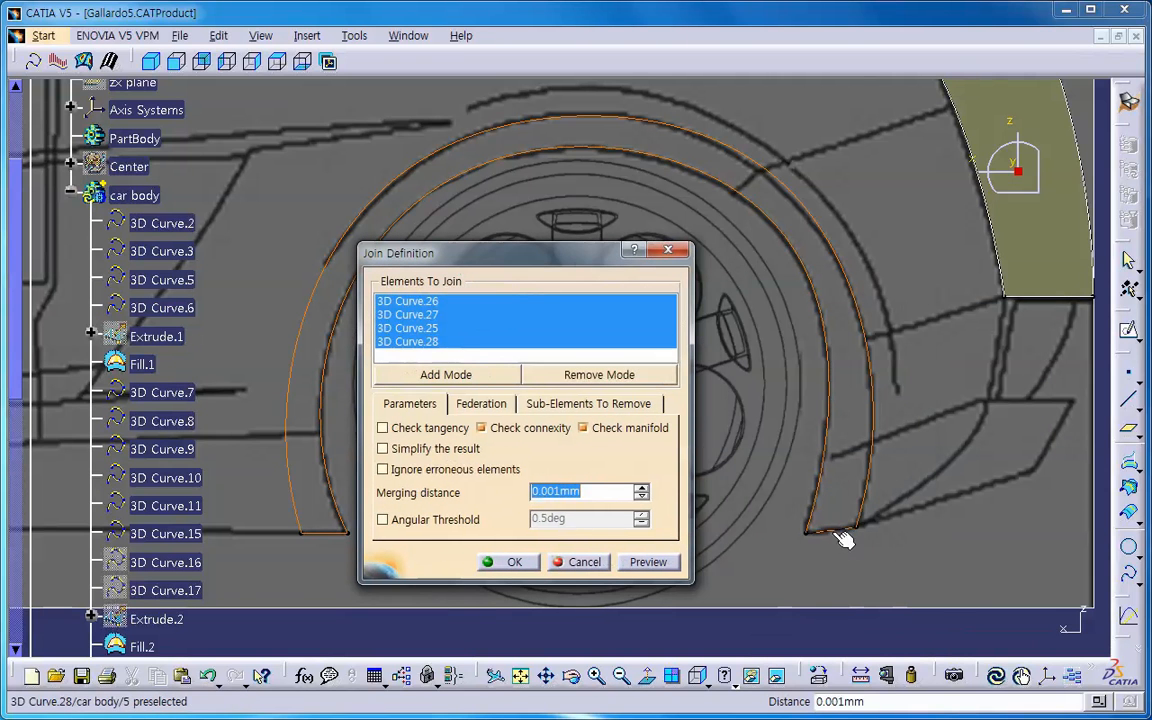
left_click(512, 562)
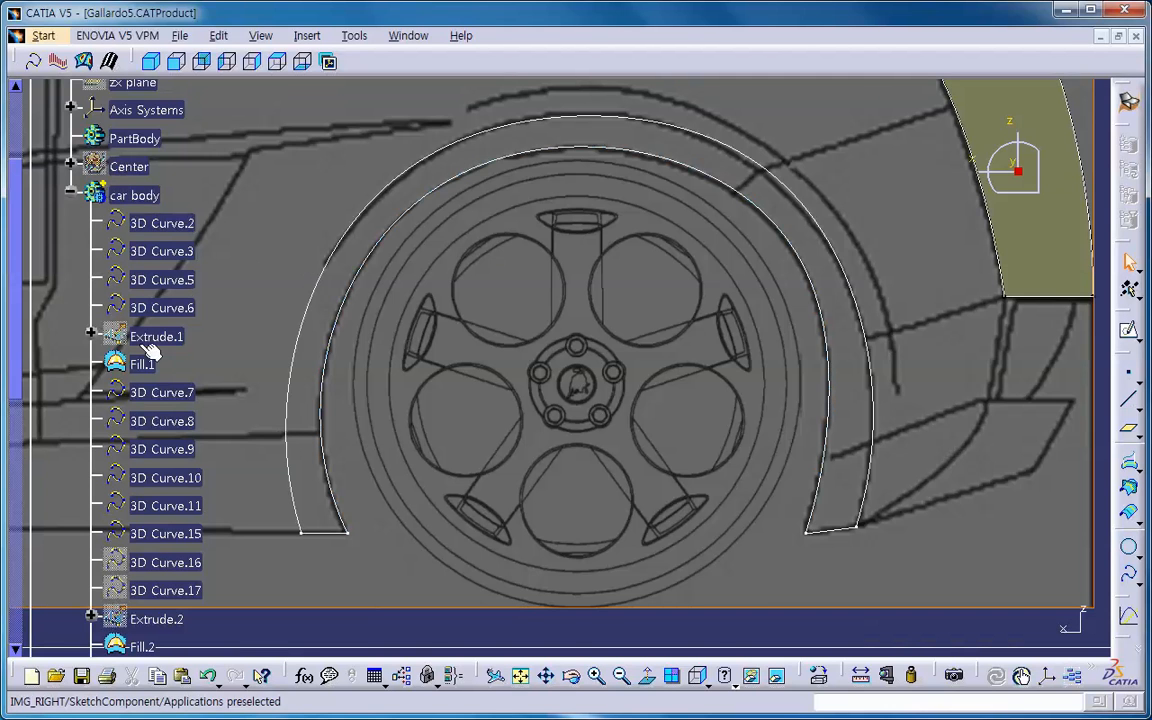
Step: Show the hidden Extrude.5 surface behind the rear wheel arch outline
left_click(22, 266)
left_click_drag(22, 268, 67, 584)
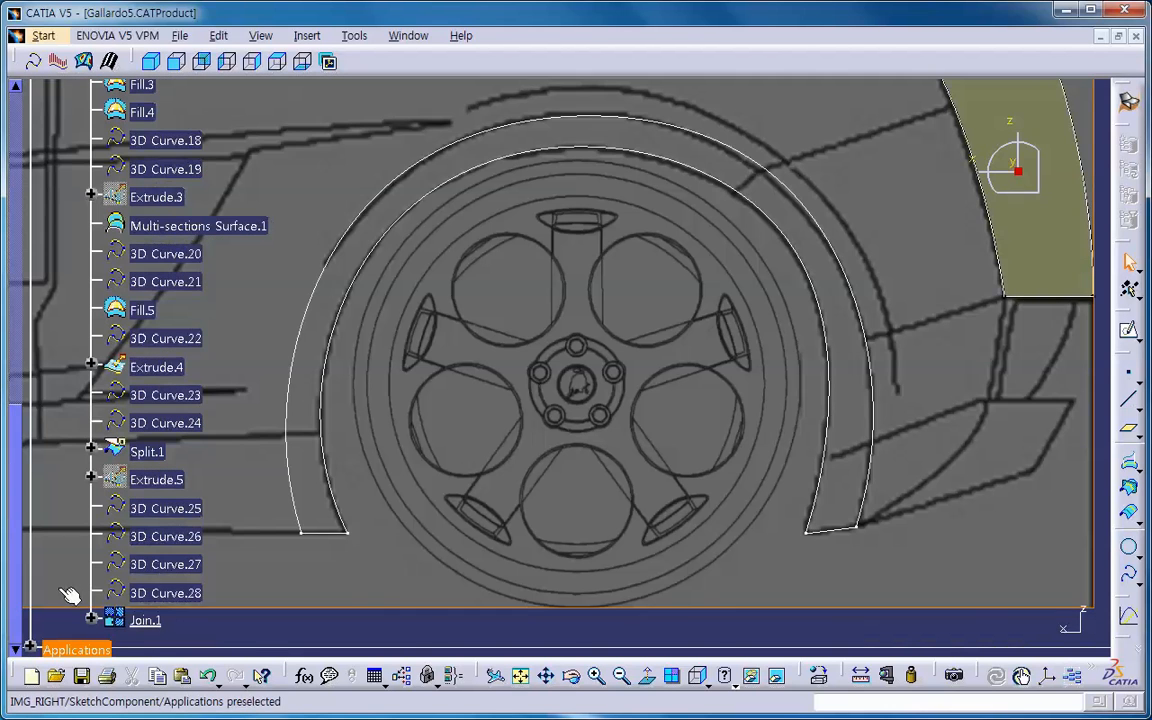
right_click(157, 480)
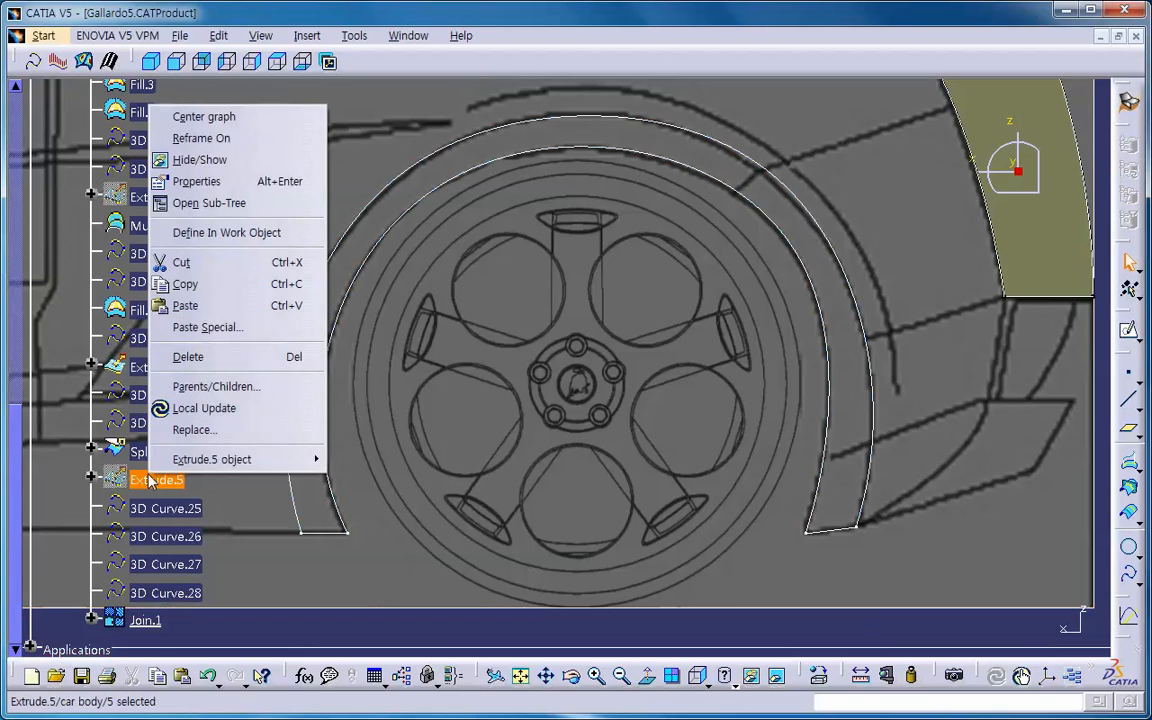
left_click(199, 160)
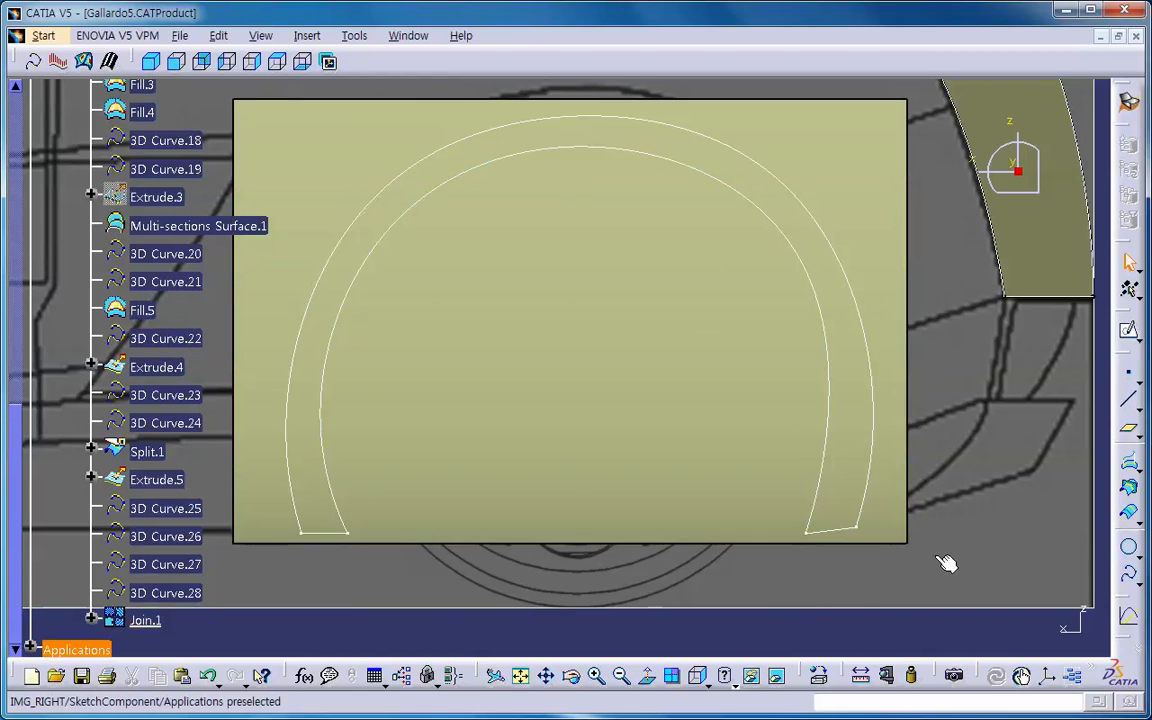
Step: Try to split Extrude.5 using the joined arch outline Join.1 directly as the cutting element
left_click(307, 36)
mouse_move(341, 317)
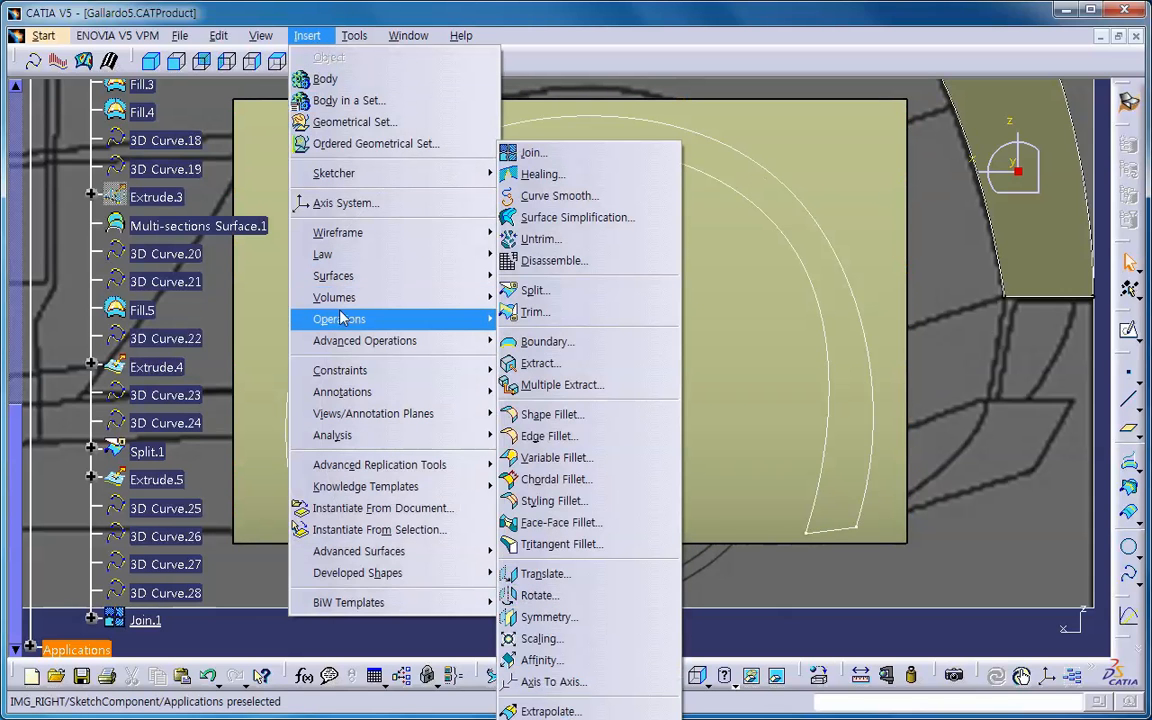
left_click(547, 292)
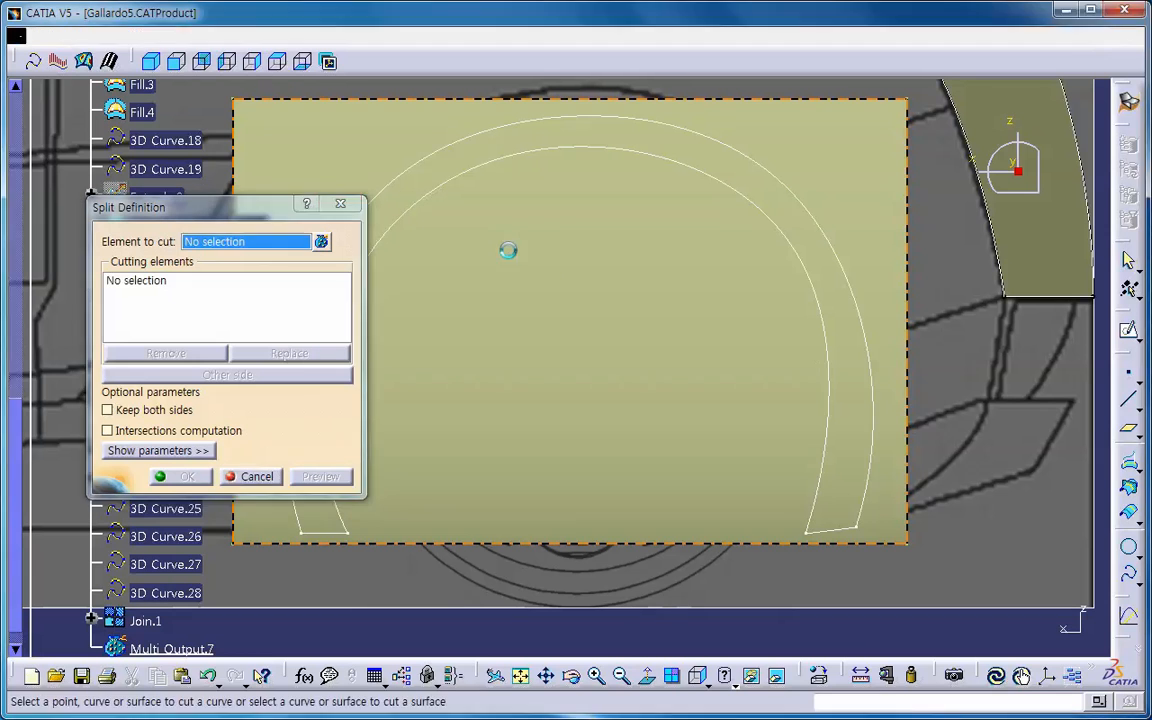
left_click(506, 245)
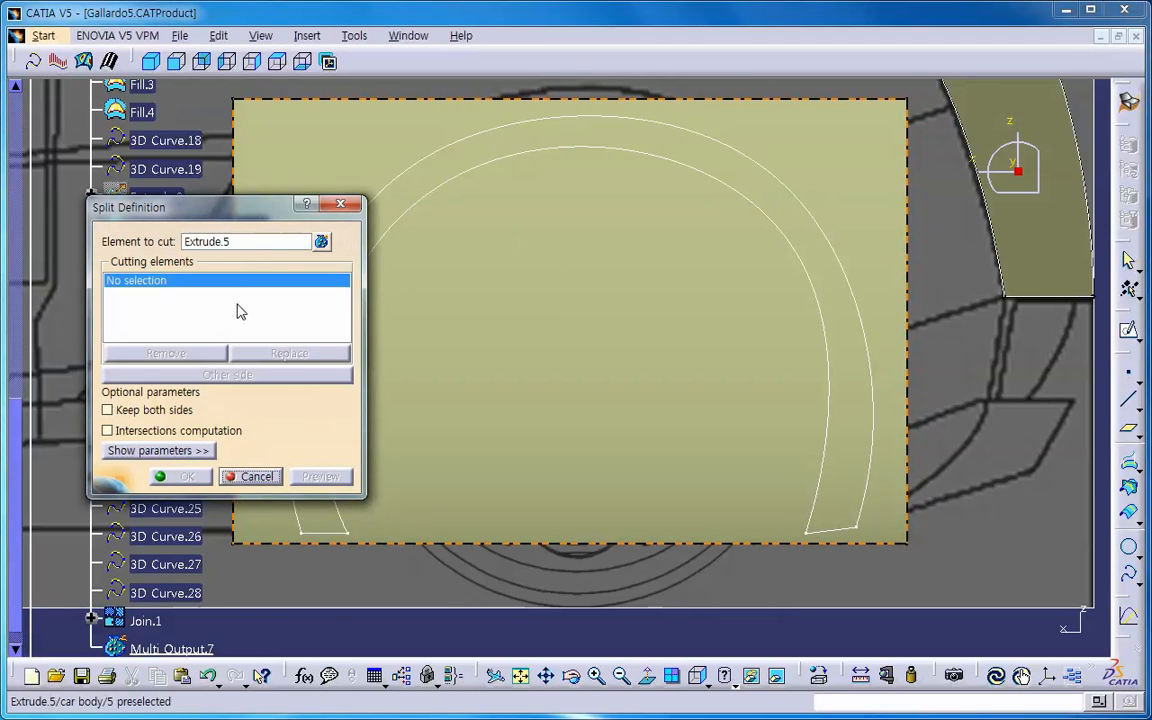
left_click(447, 197)
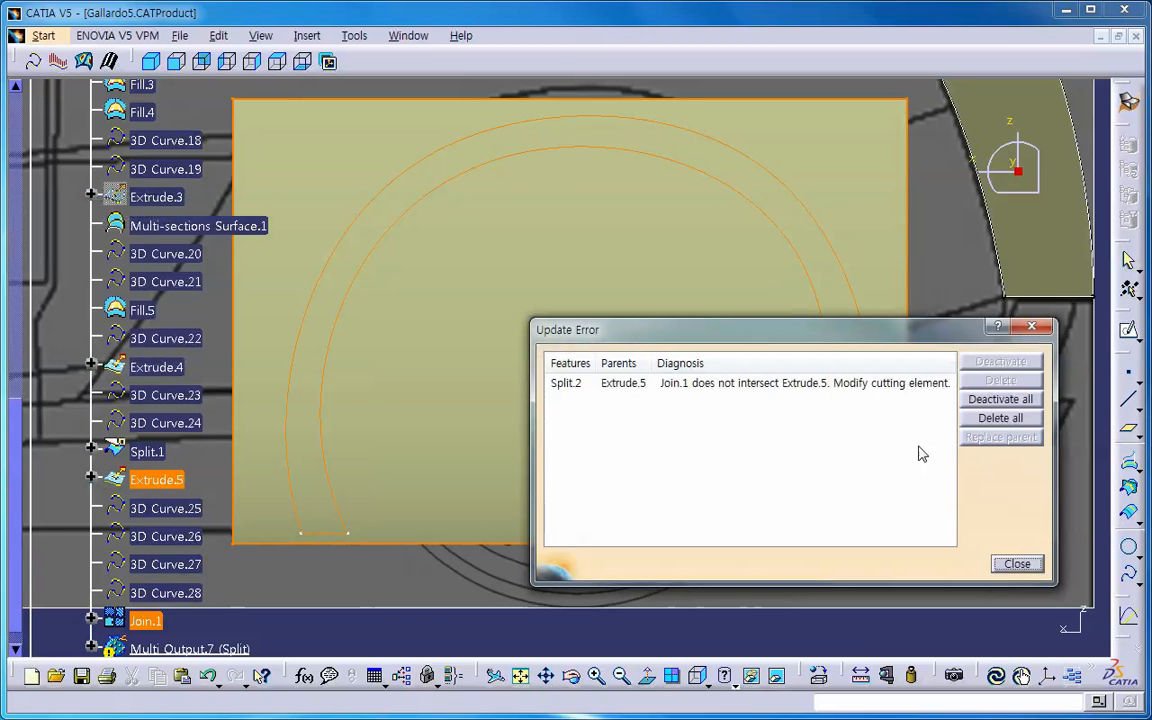
left_click(1033, 565)
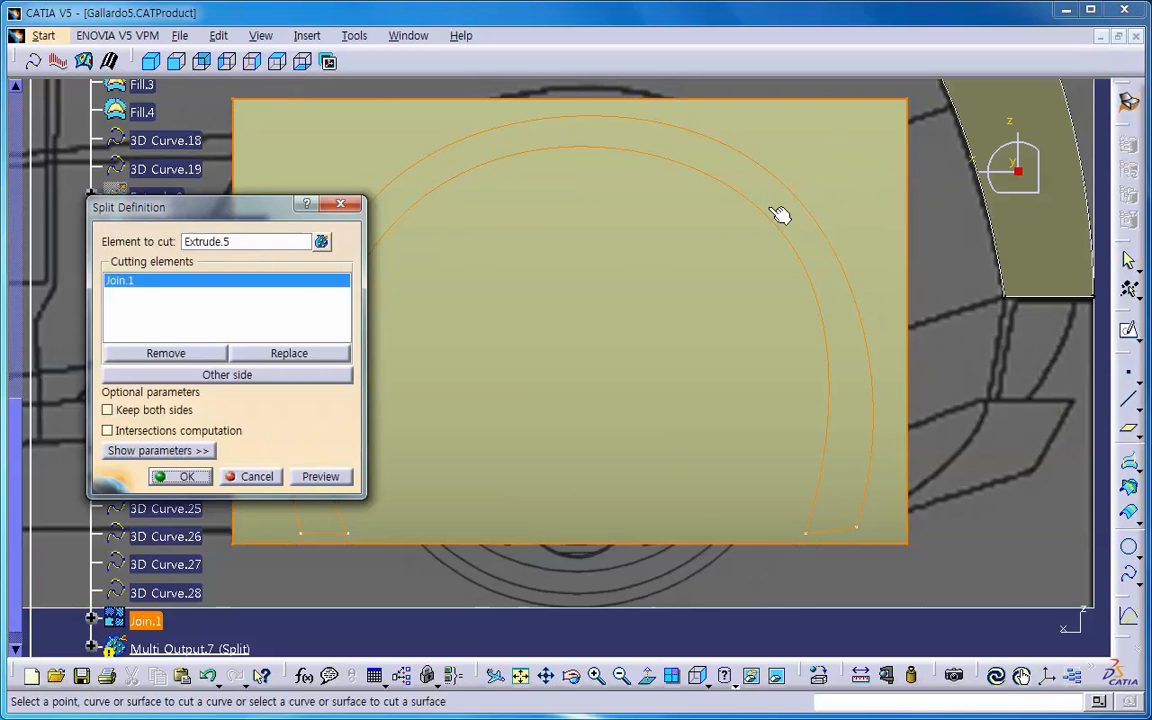
Step: Replace the split's cutting element with a projection of Join.1 onto Extrude.5 along the Y Component, keeping only the strip inside the outline
left_click(188, 354)
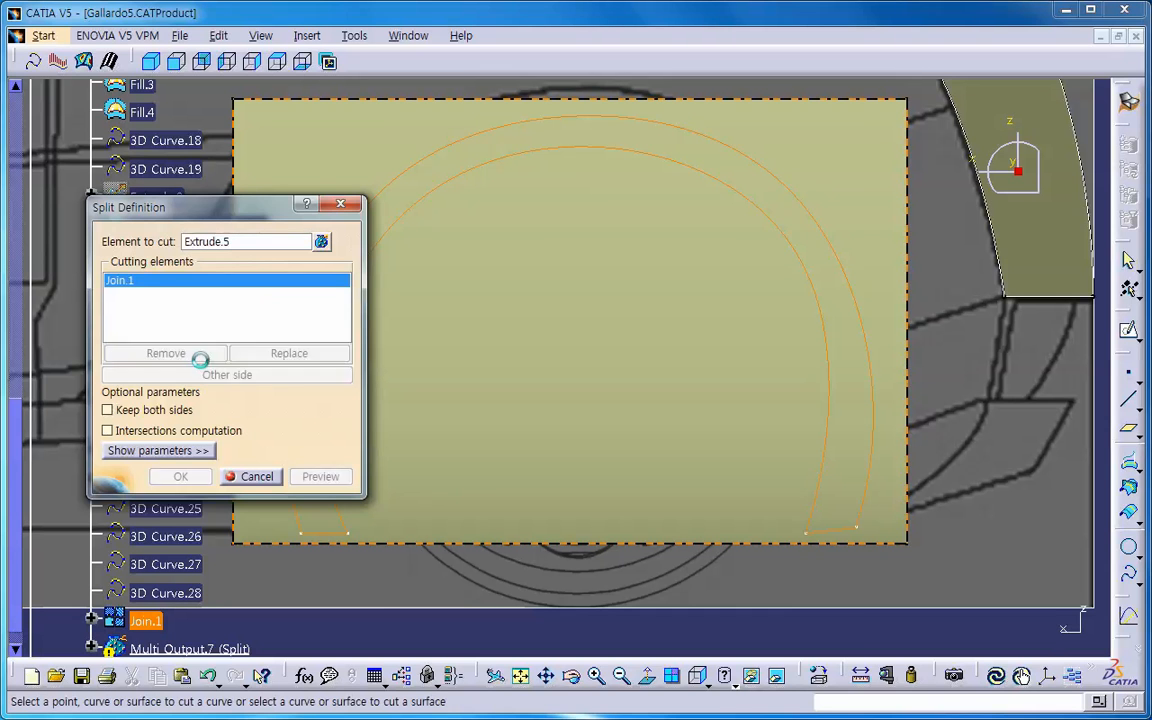
left_click(168, 285)
right_click(168, 287)
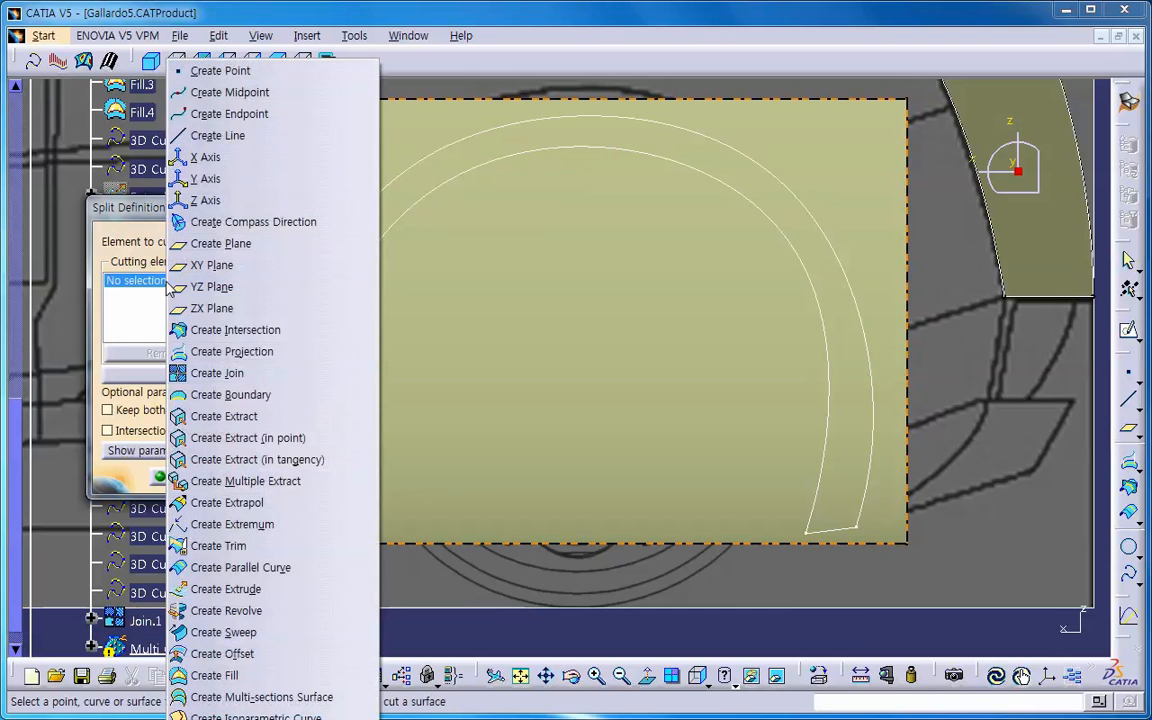
left_click(229, 352)
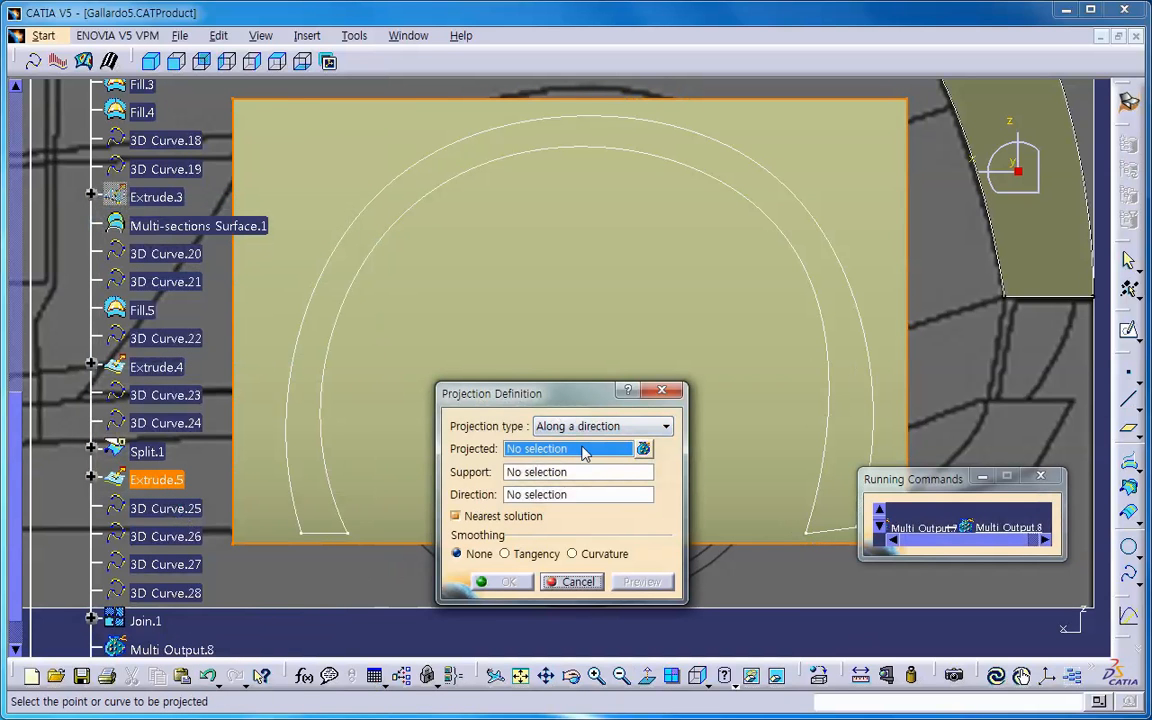
left_click(481, 180)
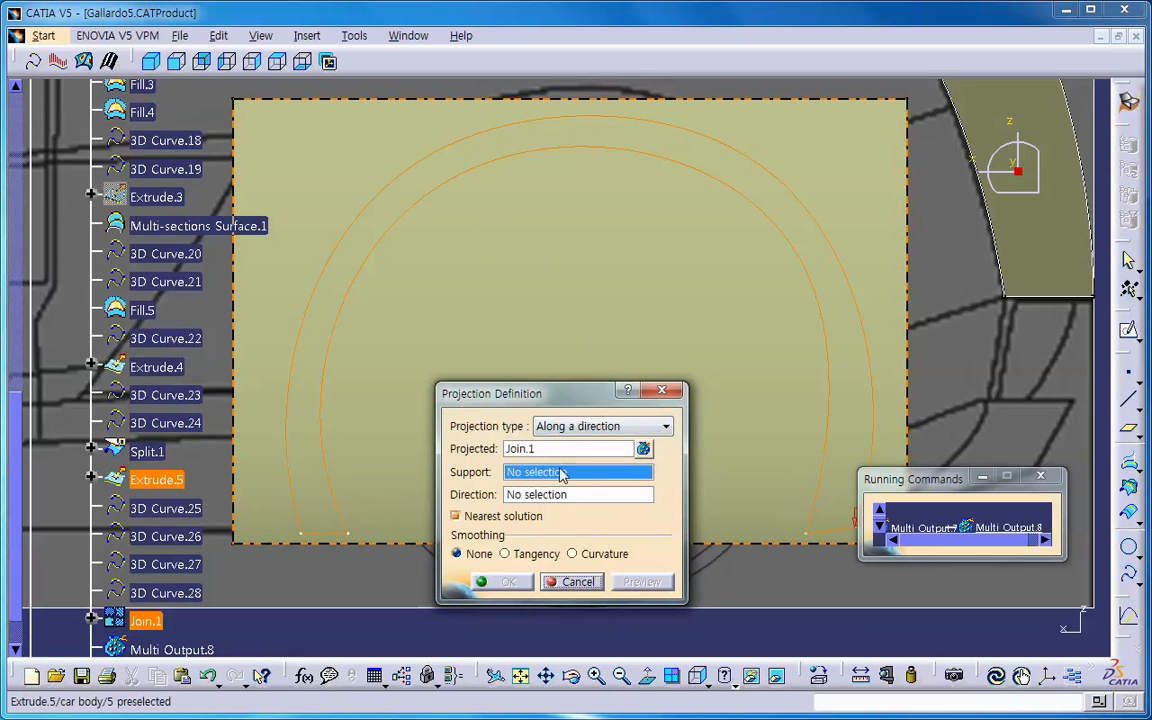
left_click(460, 302)
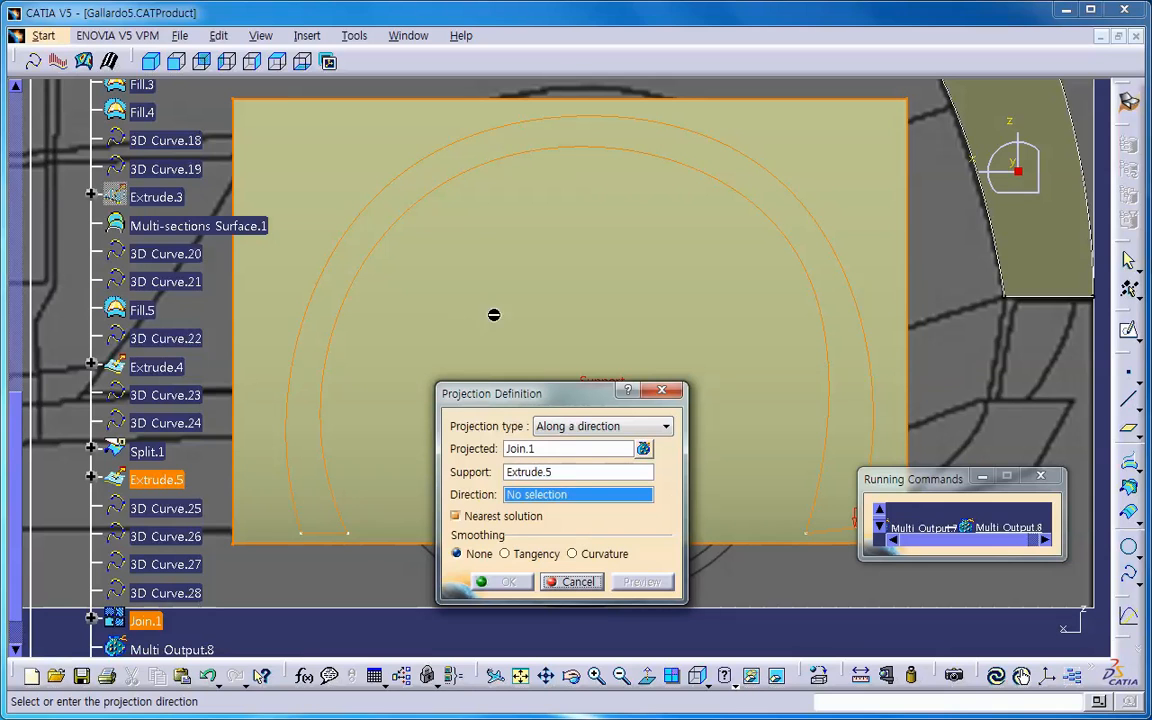
right_click(567, 498)
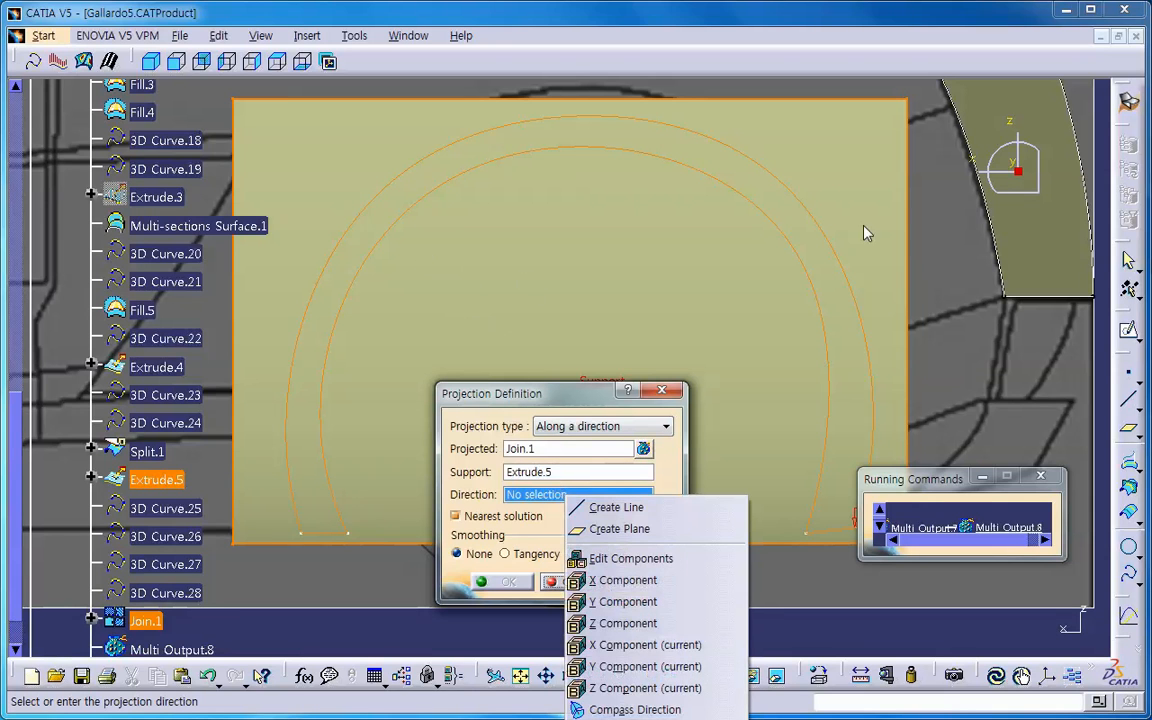
left_click(627, 601)
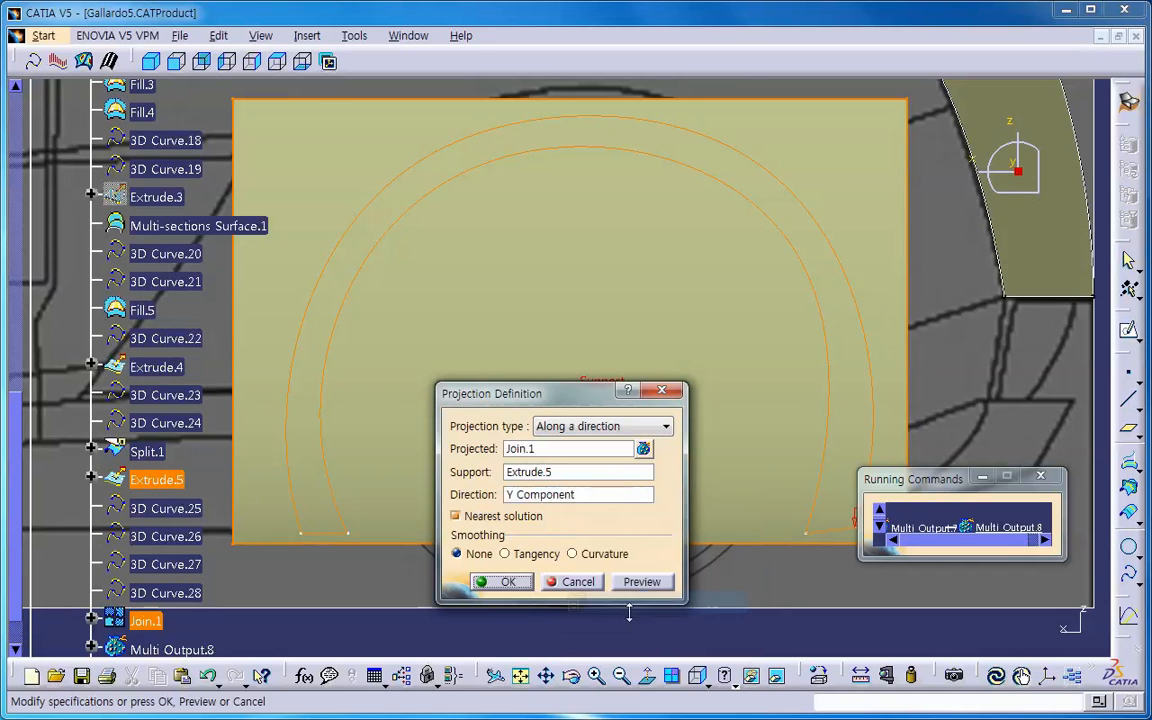
left_click(510, 582)
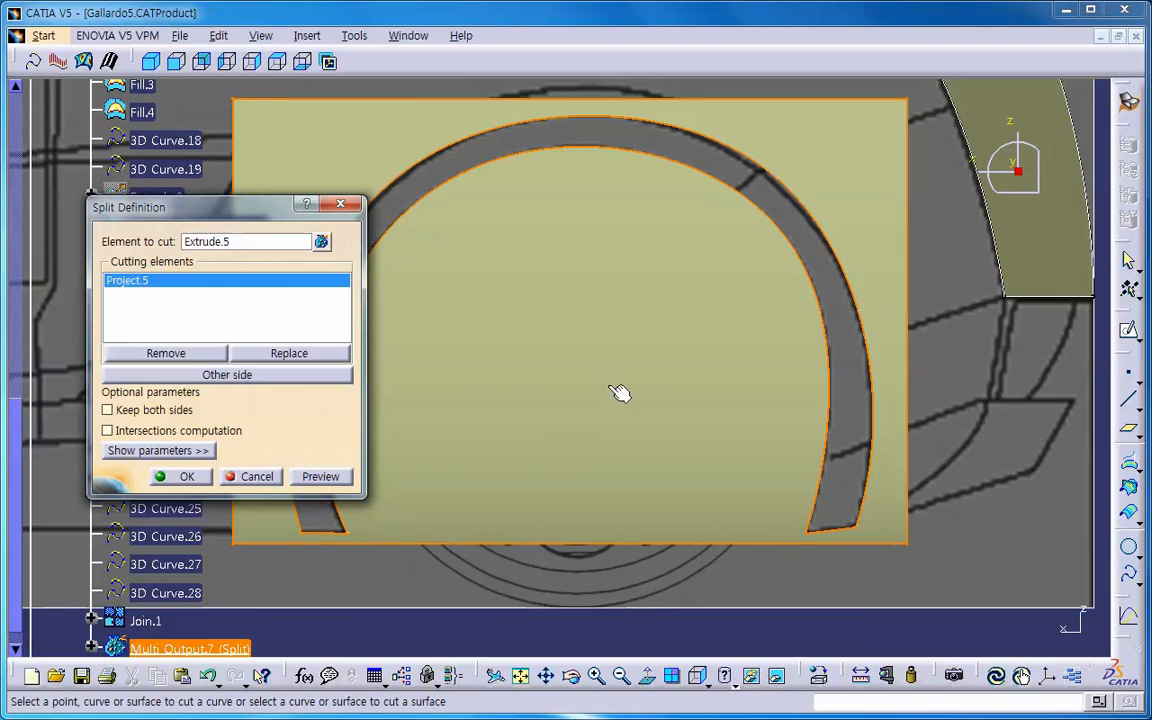
left_click(290, 376)
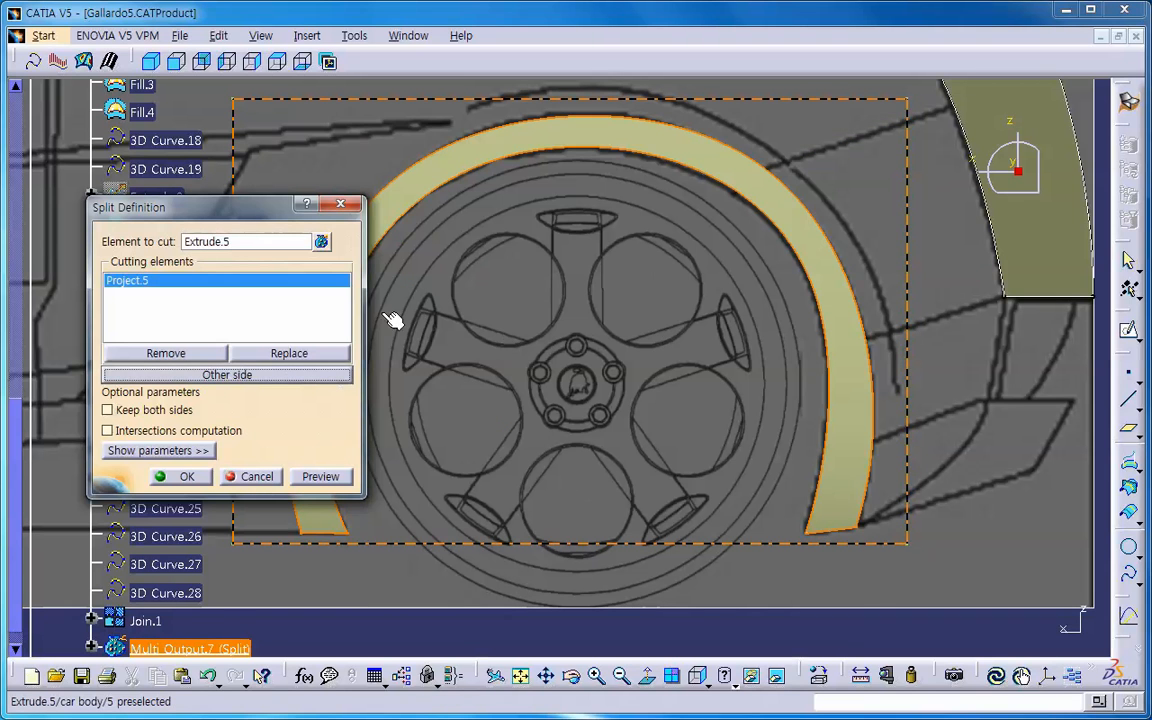
left_click(188, 477)
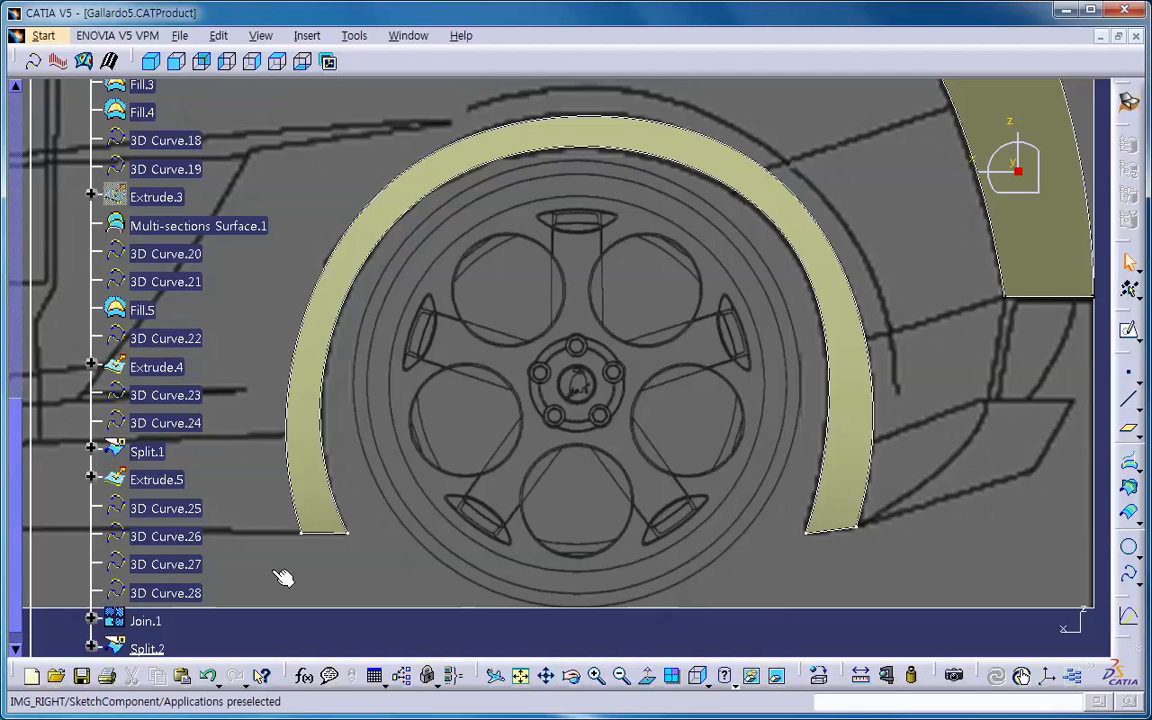
Step: Hide the front blueprint image in the front view and switch the display to the hidden elements
left_click(203, 62)
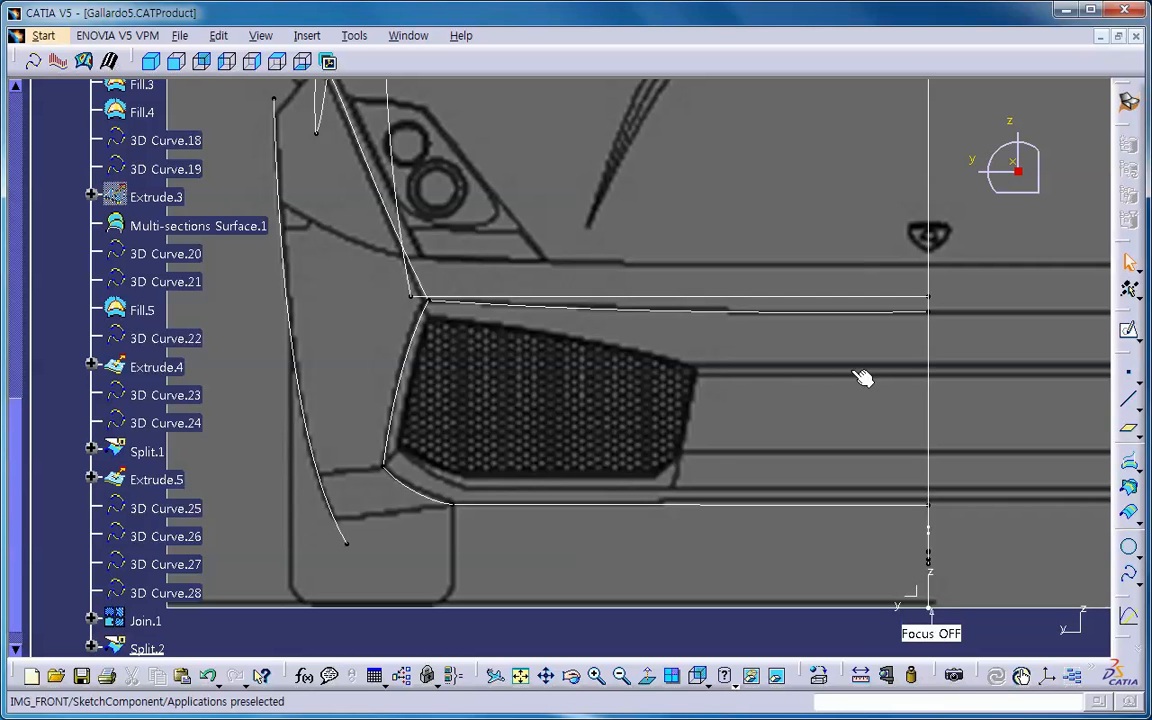
middle_click_drag(852, 373, 868, 426, "ctrl")
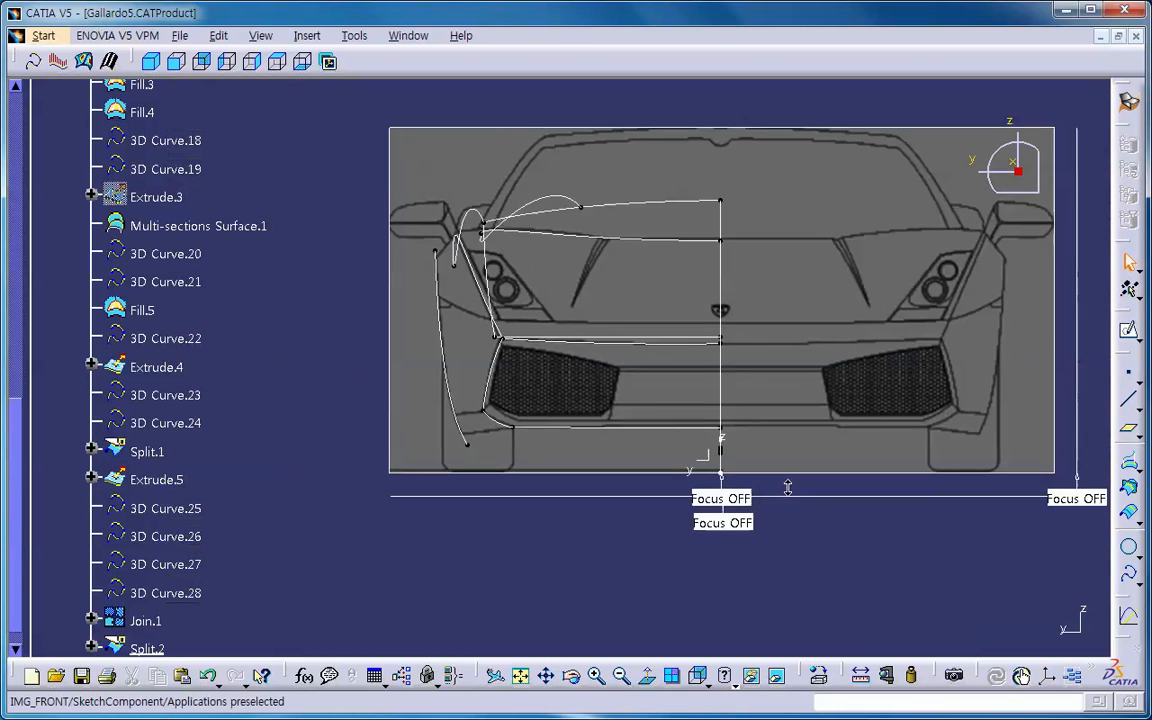
right_click(937, 268)
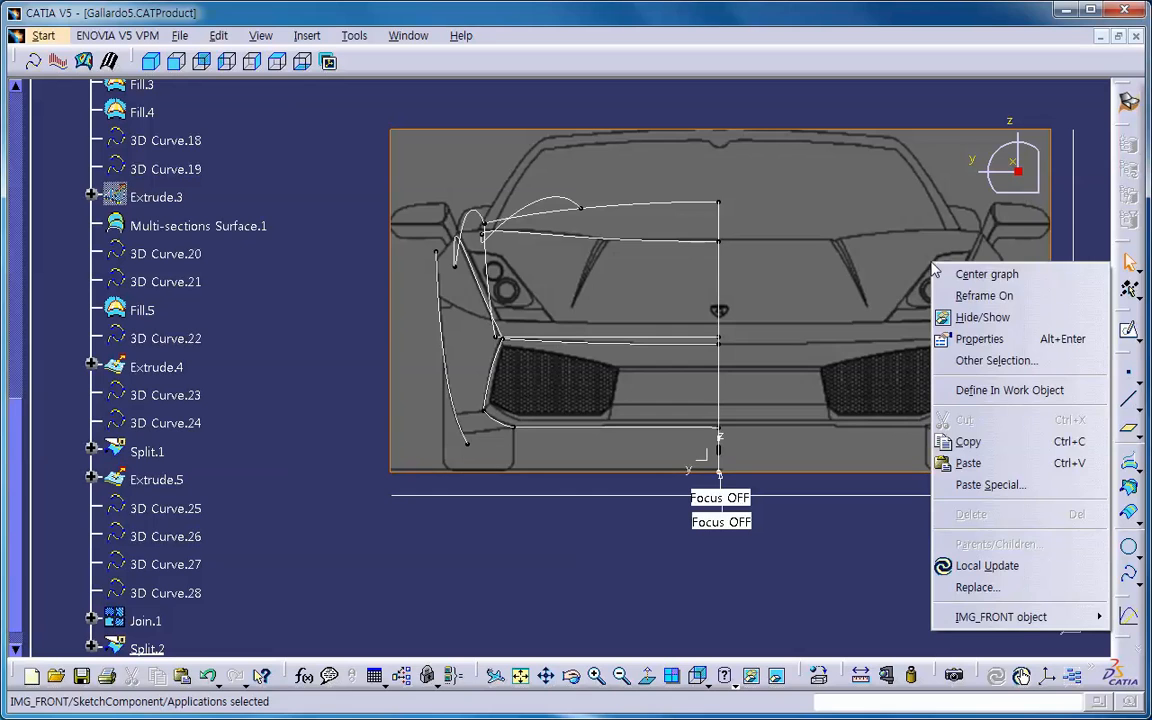
left_click(965, 317)
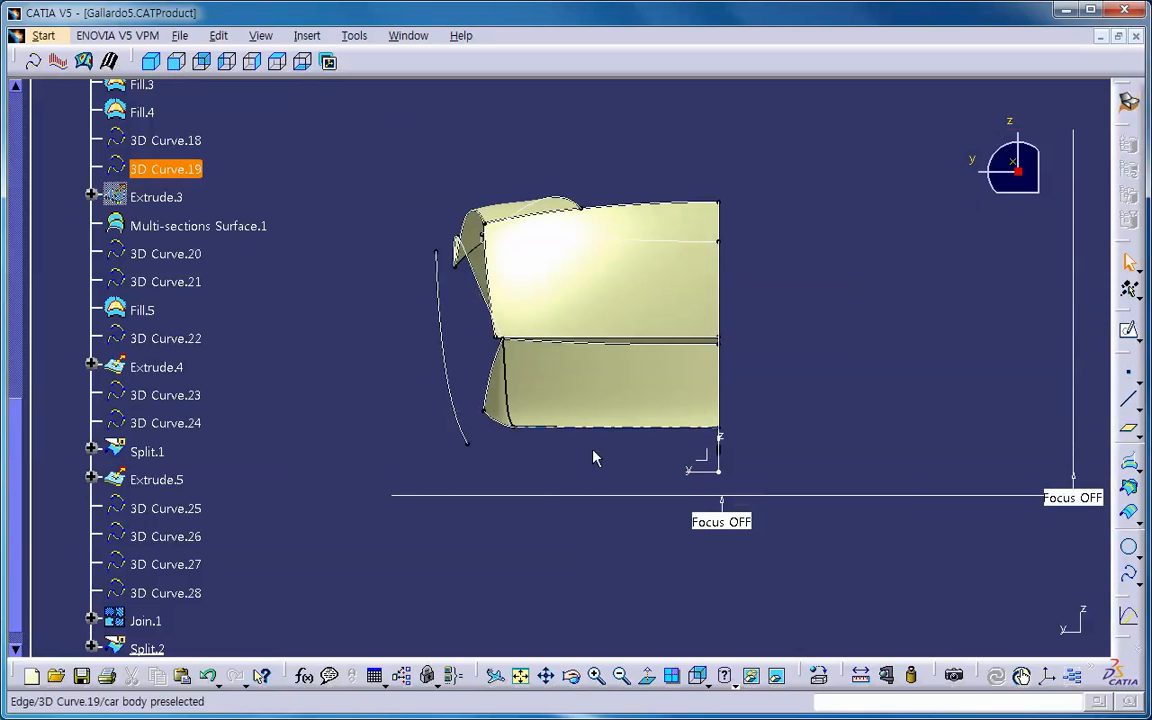
left_click(776, 676)
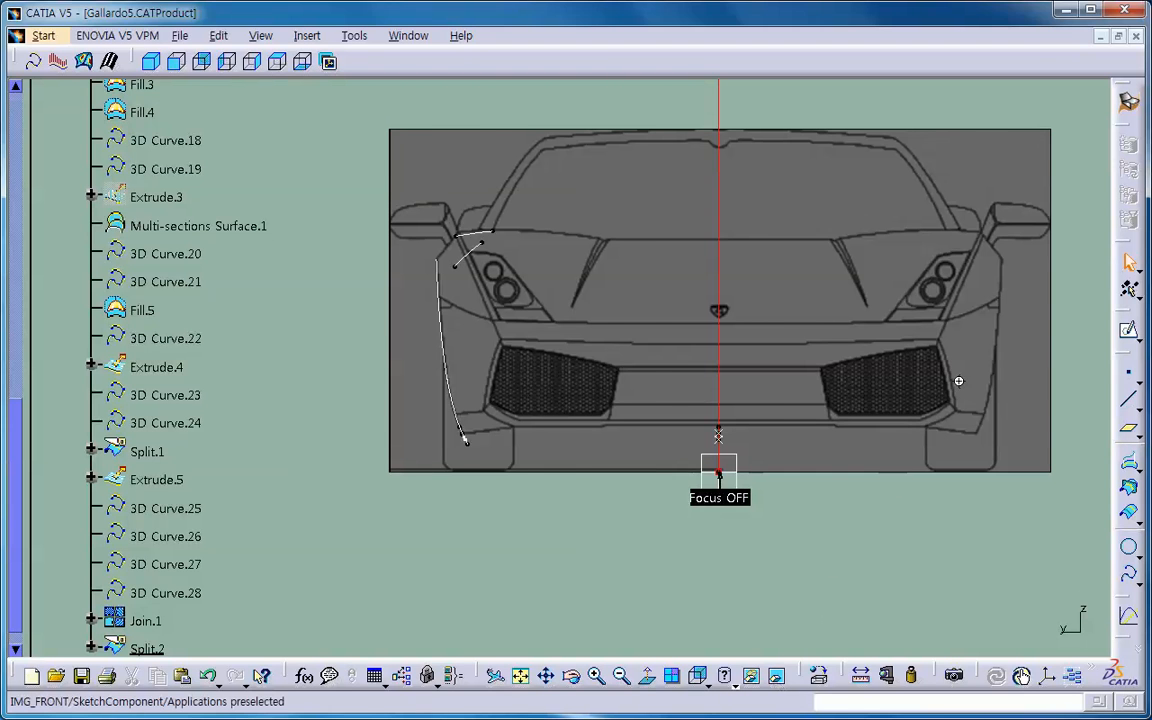
middle_click_drag(958, 381, 794, 424)
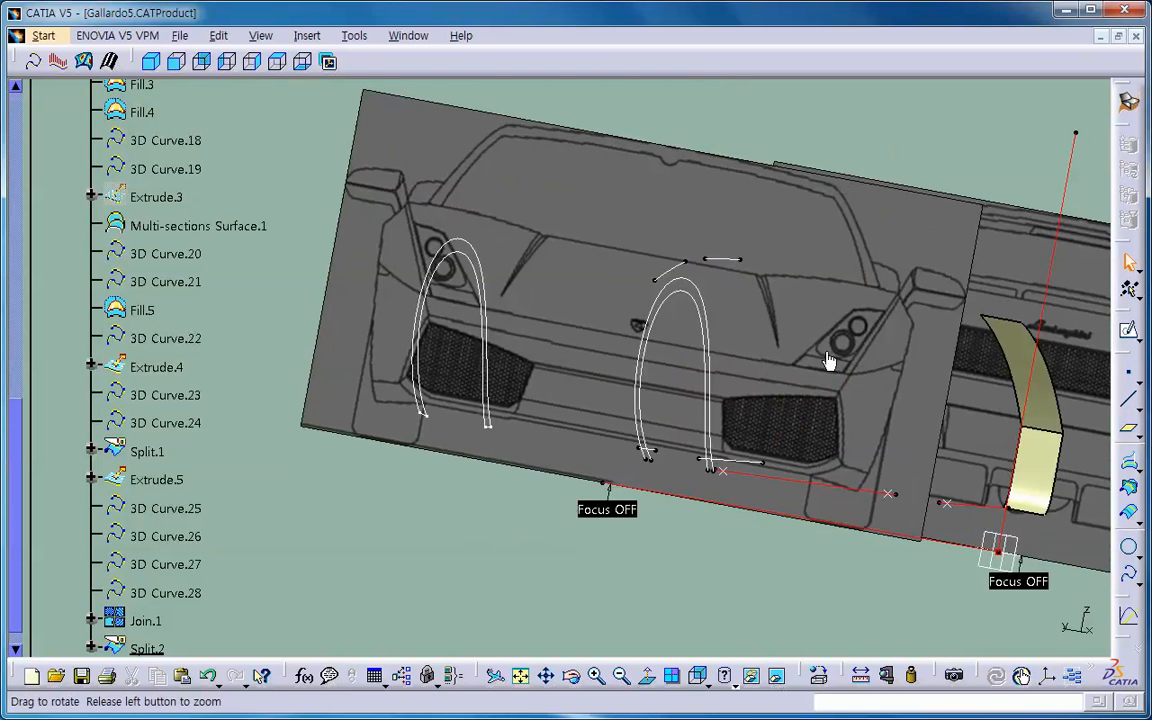
Step: Bring the hidden rear blueprint image IMG_BACK back into the visible space and return the display to the visible elements
mouse_move(828, 360)
middle_mouse_down()
mouse_move(789, 364)
mouse_move(824, 353)
middle_mouse_up()
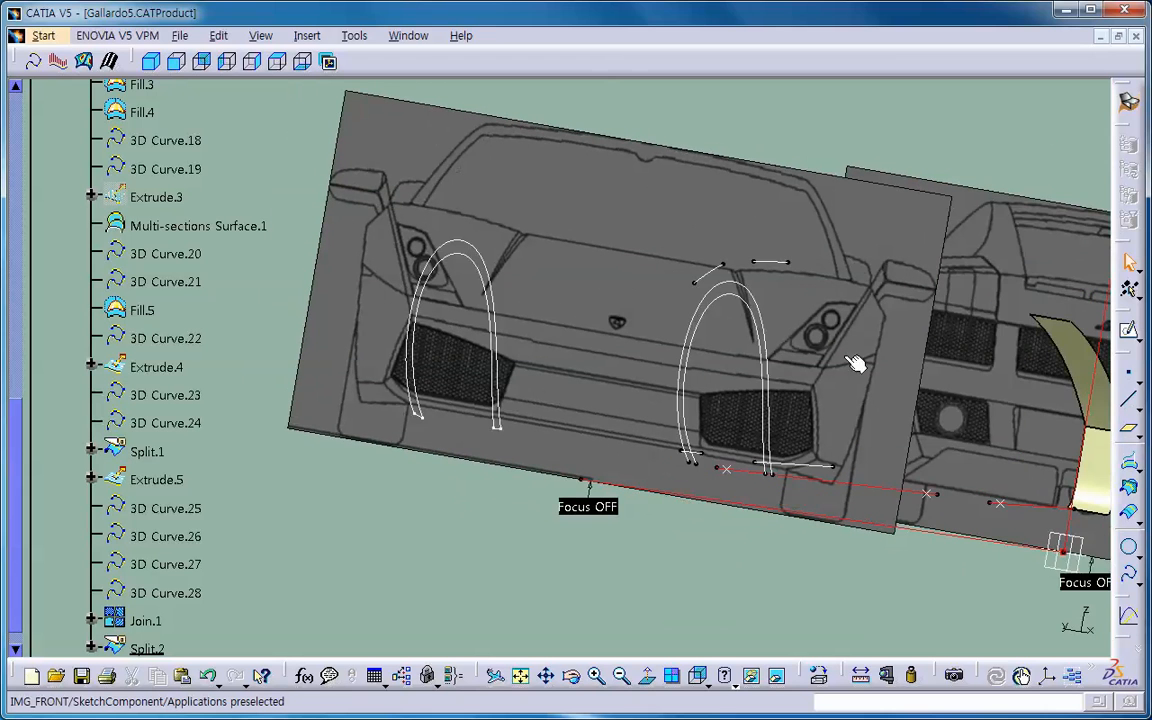
right_click(1026, 241)
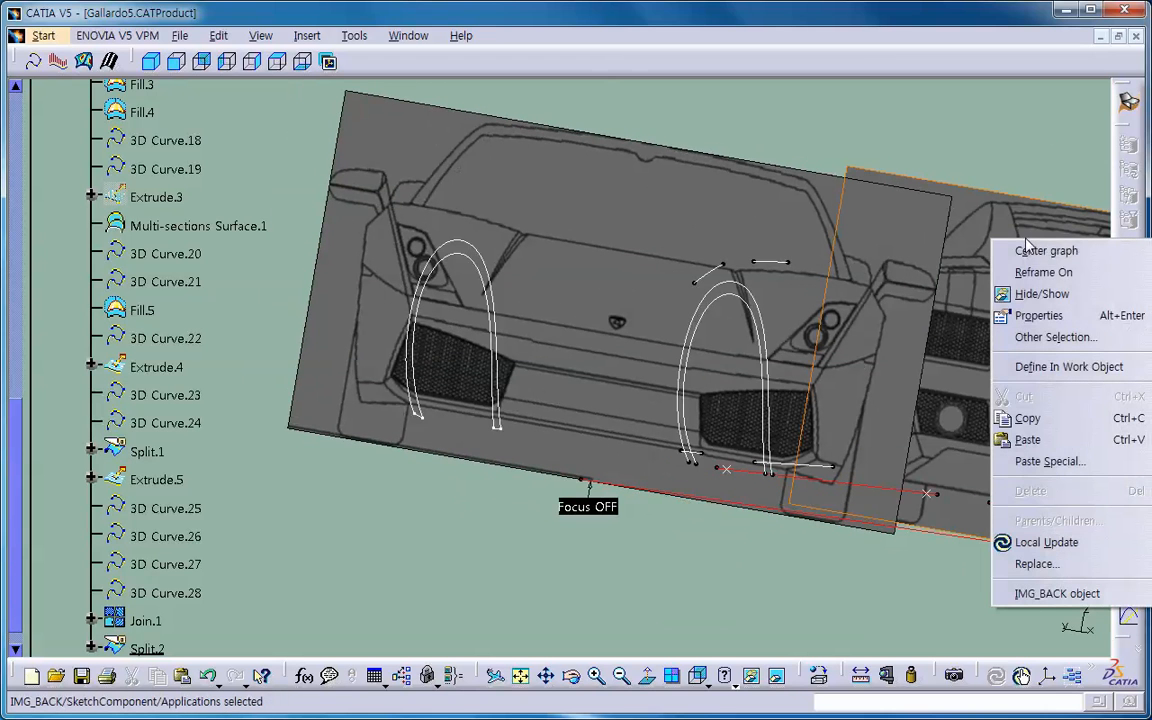
left_click(1050, 294)
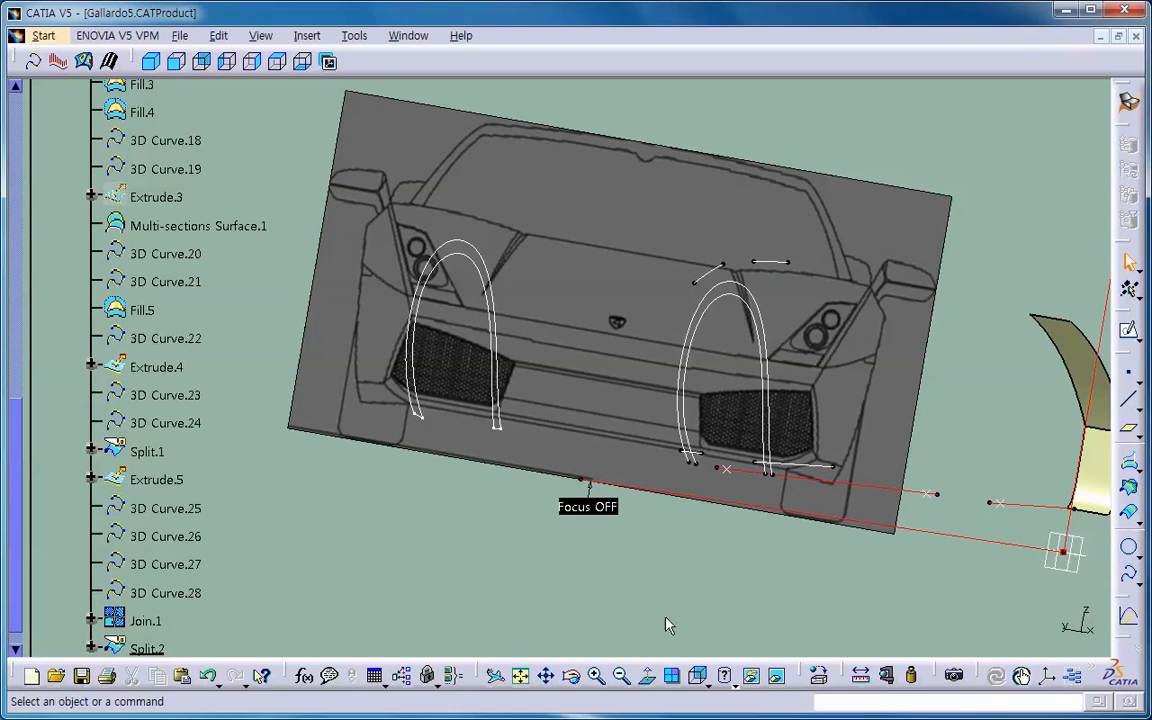
left_click(779, 674)
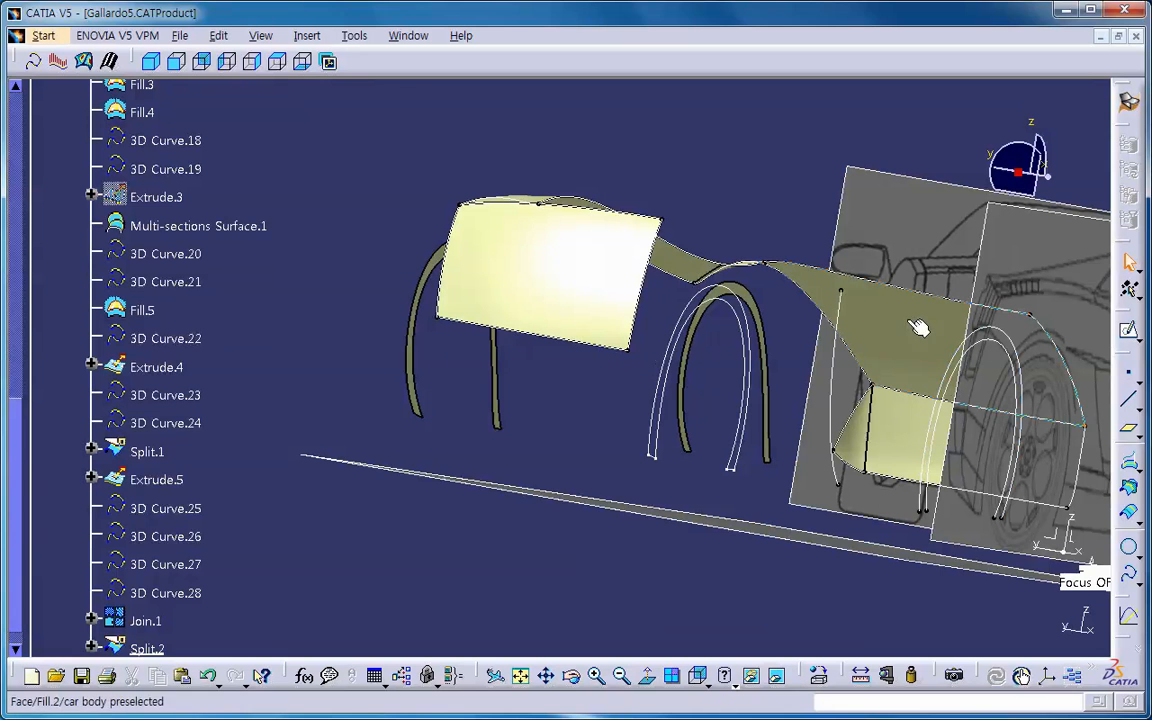
Step: Compare 3D Curve.22 with the rear blueprint in the back view and duplicate the curve by copying and pasting it
left_click(201, 62)
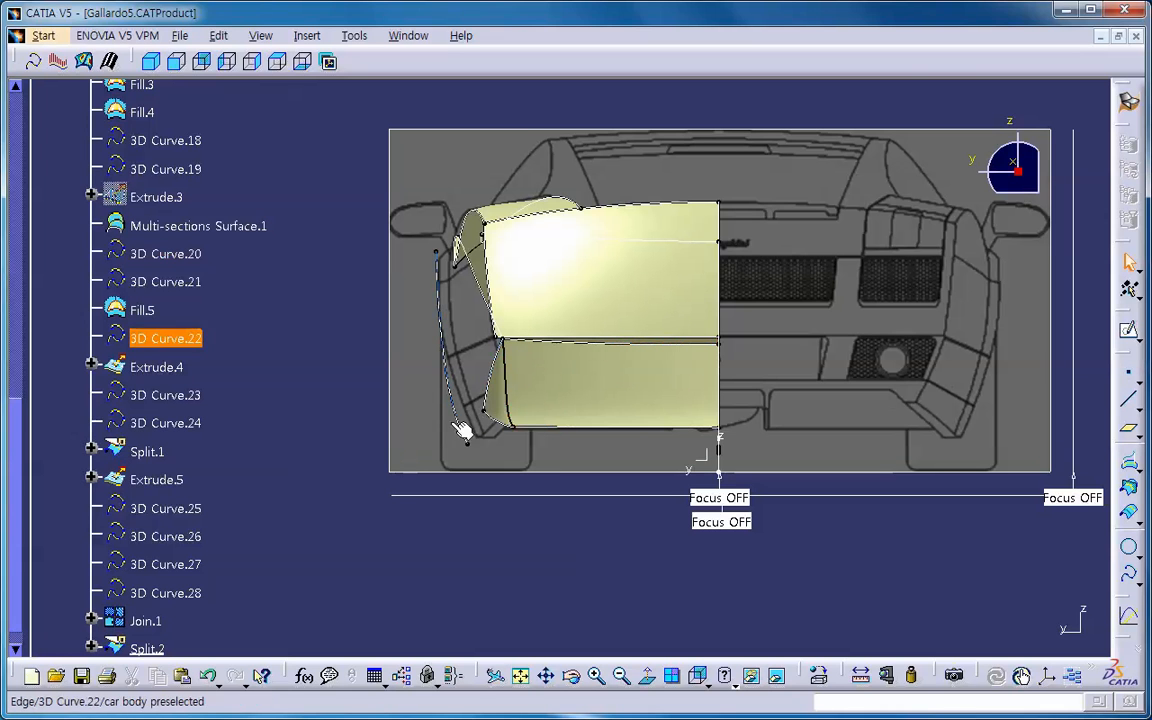
middle_click_drag(478, 403, 512, 332, "ctrl")
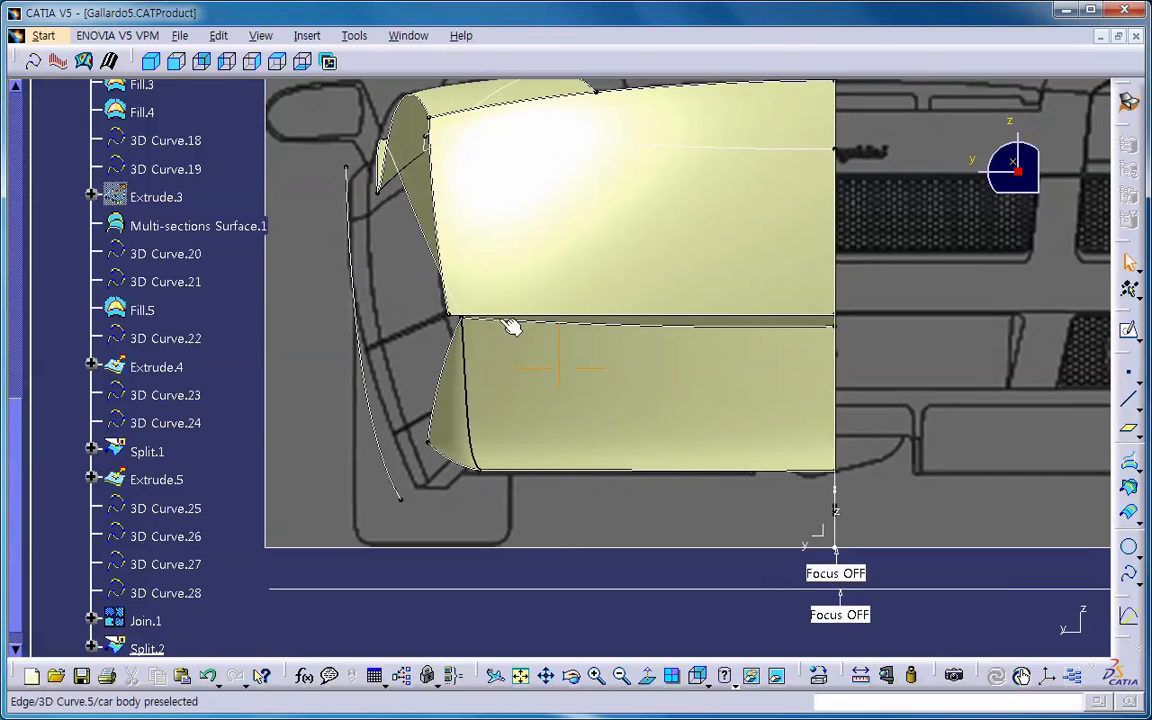
left_click(353, 180)
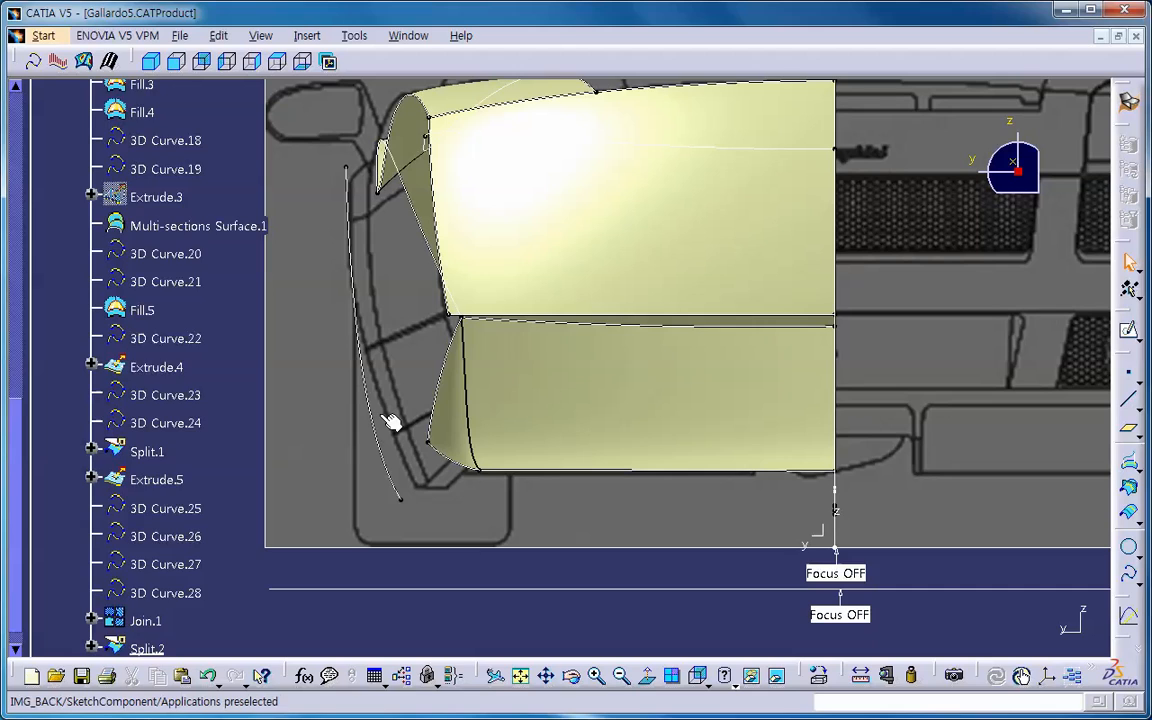
left_click(156, 67)
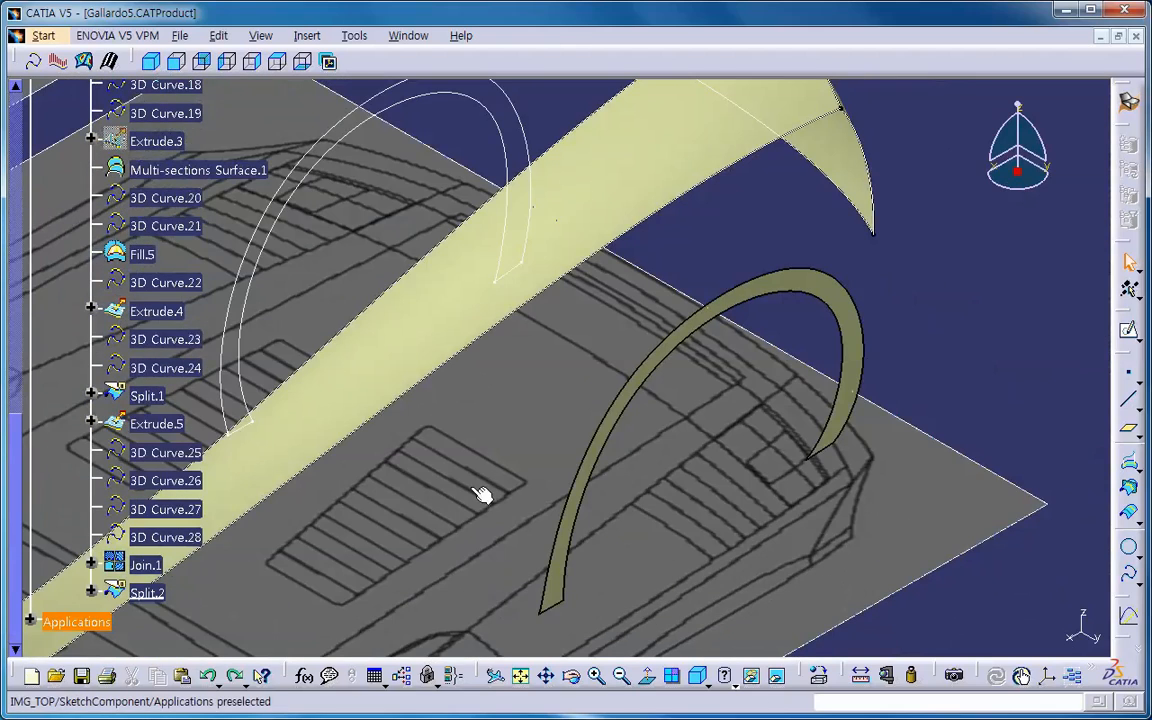
middle_click_drag(460, 506, 588, 362)
middle_click_drag(496, 450, 470, 488)
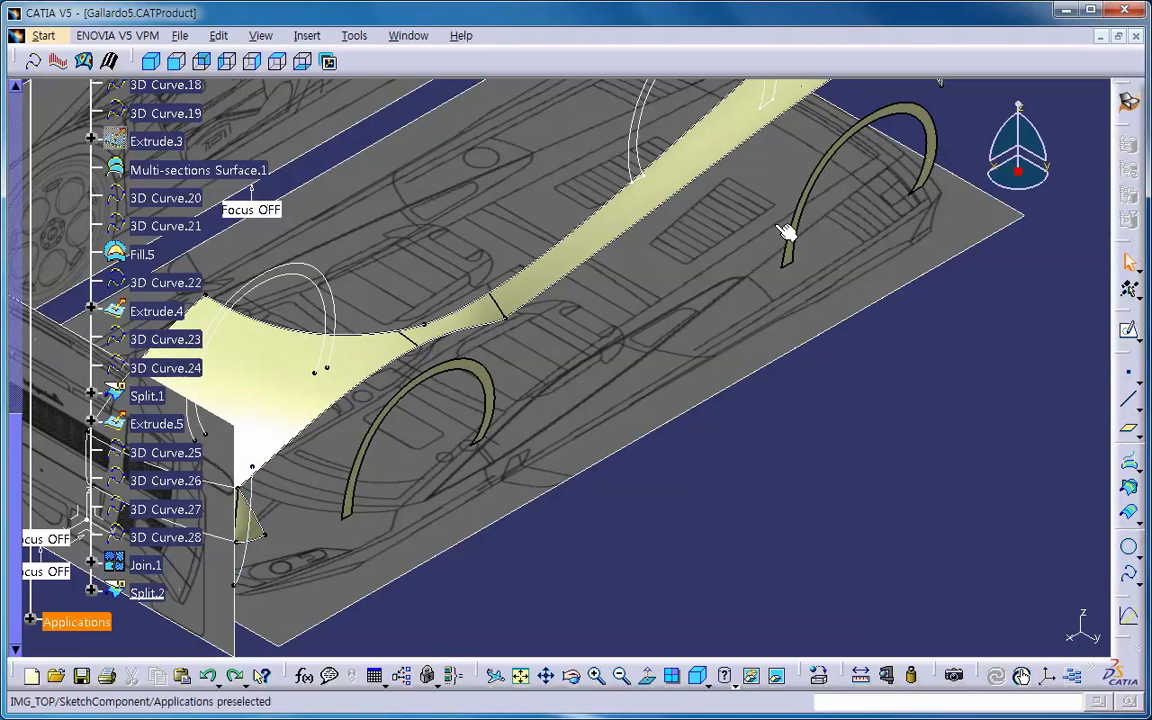
left_click(258, 495)
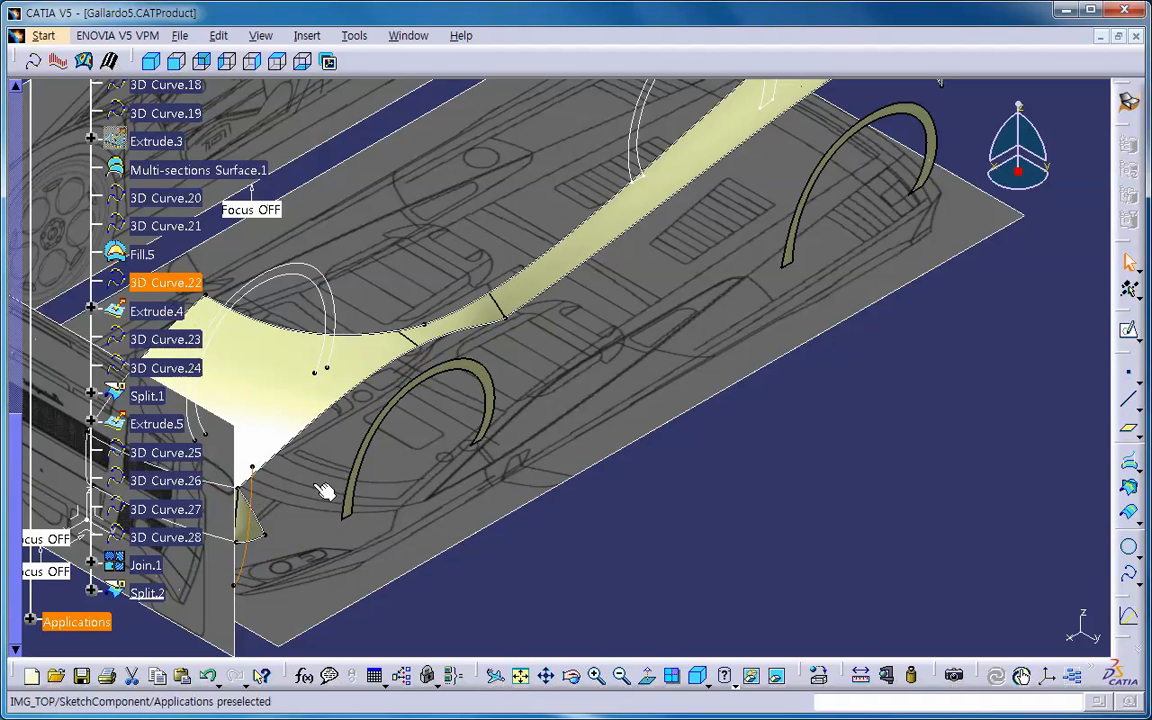
right_click(258, 503)
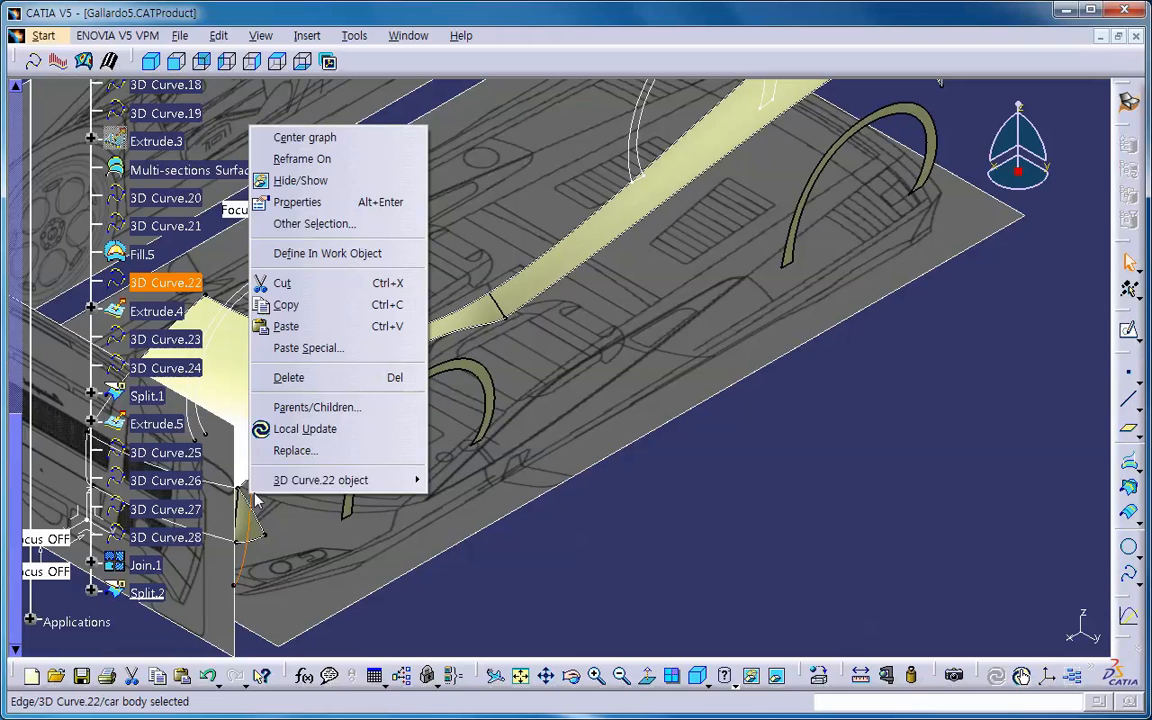
left_click(317, 305)
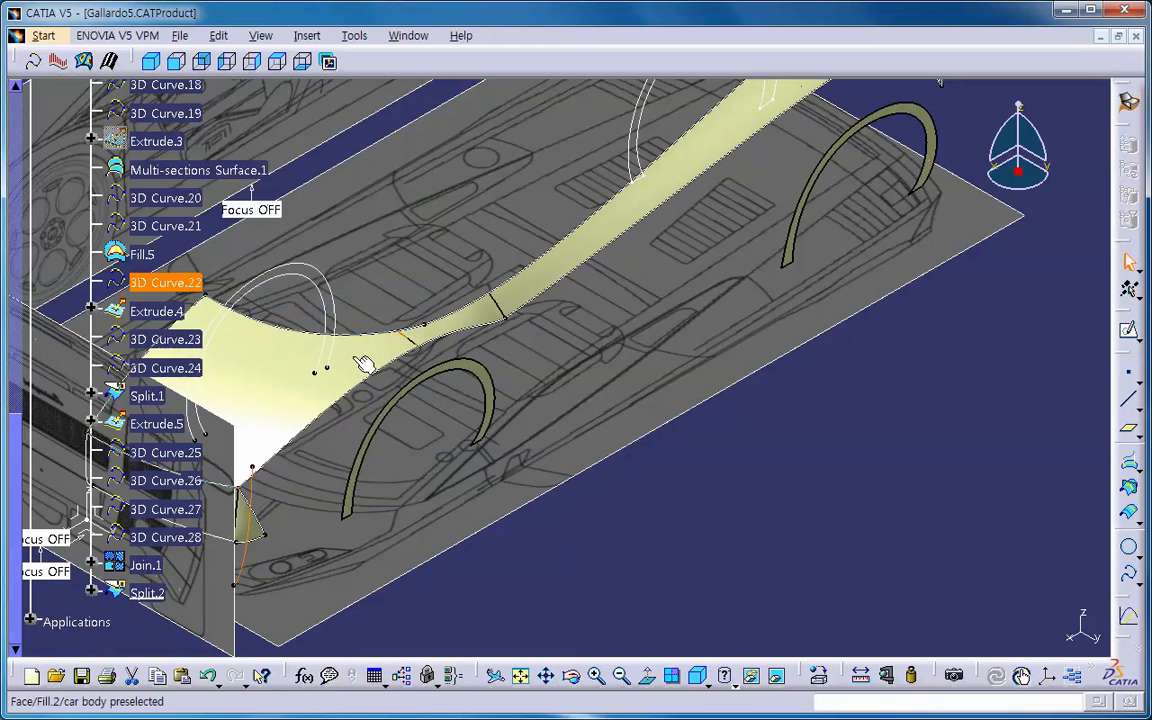
left_click(456, 617)
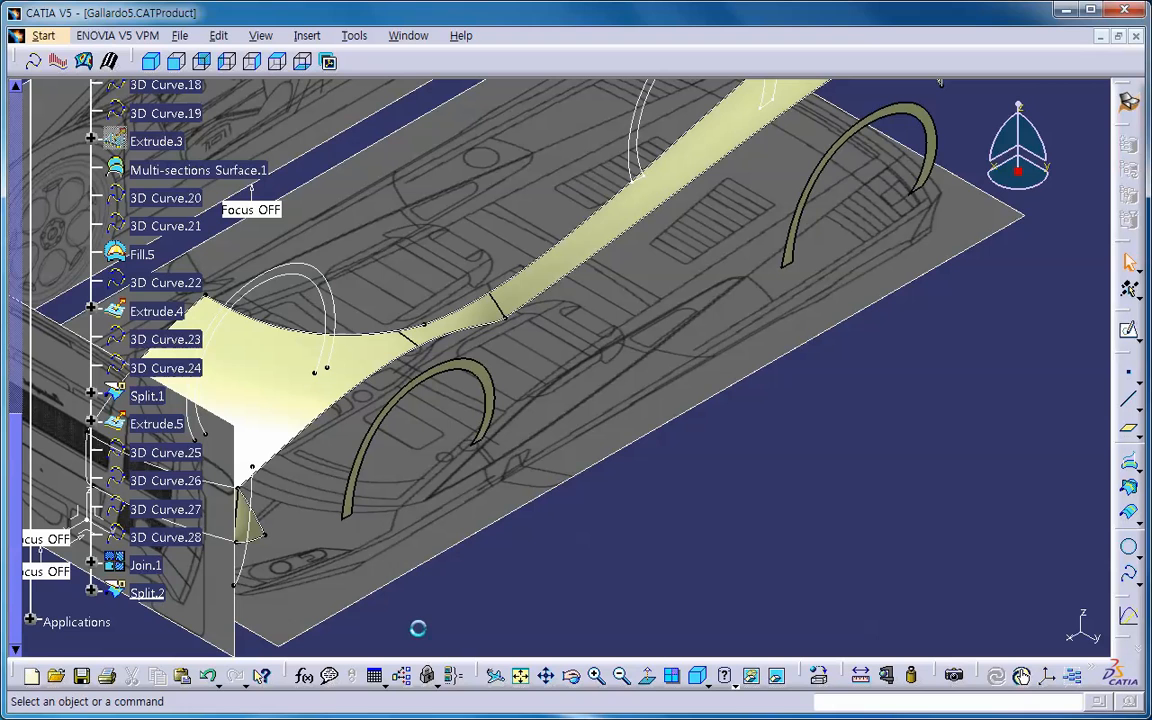
key("ctrl+v")
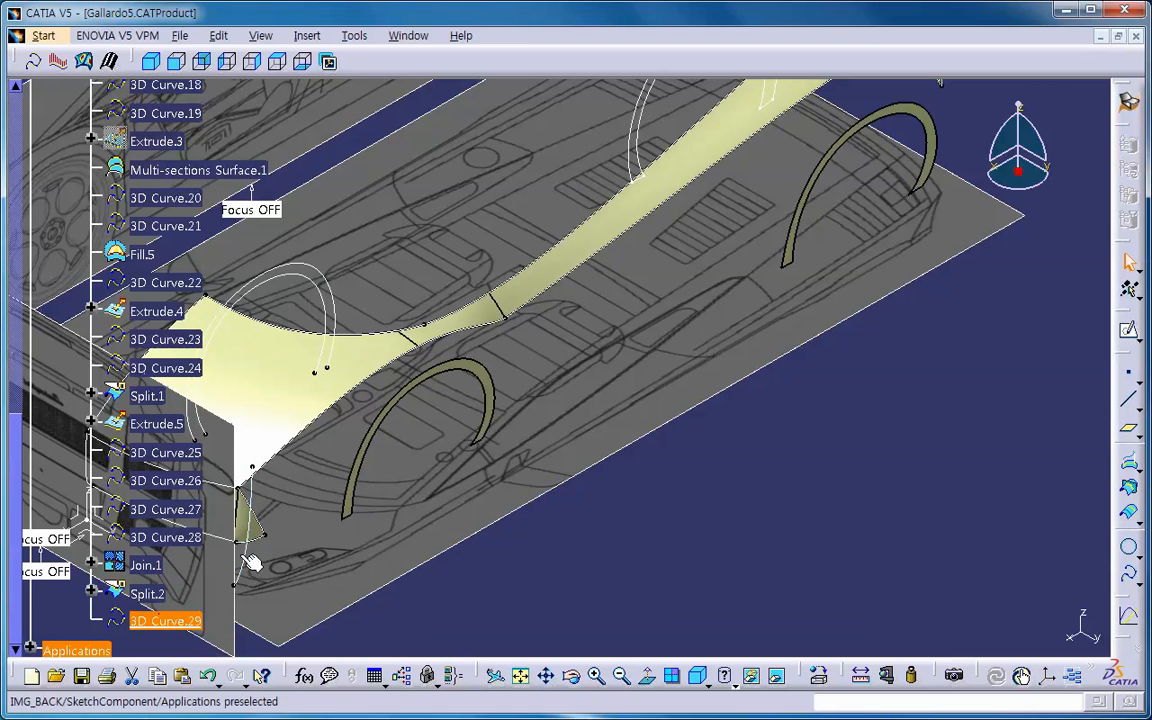
Step: Edit the duplicated curve 3D Curve.29 in the back view and insert two control points along its long upper segment
left_click(181, 626)
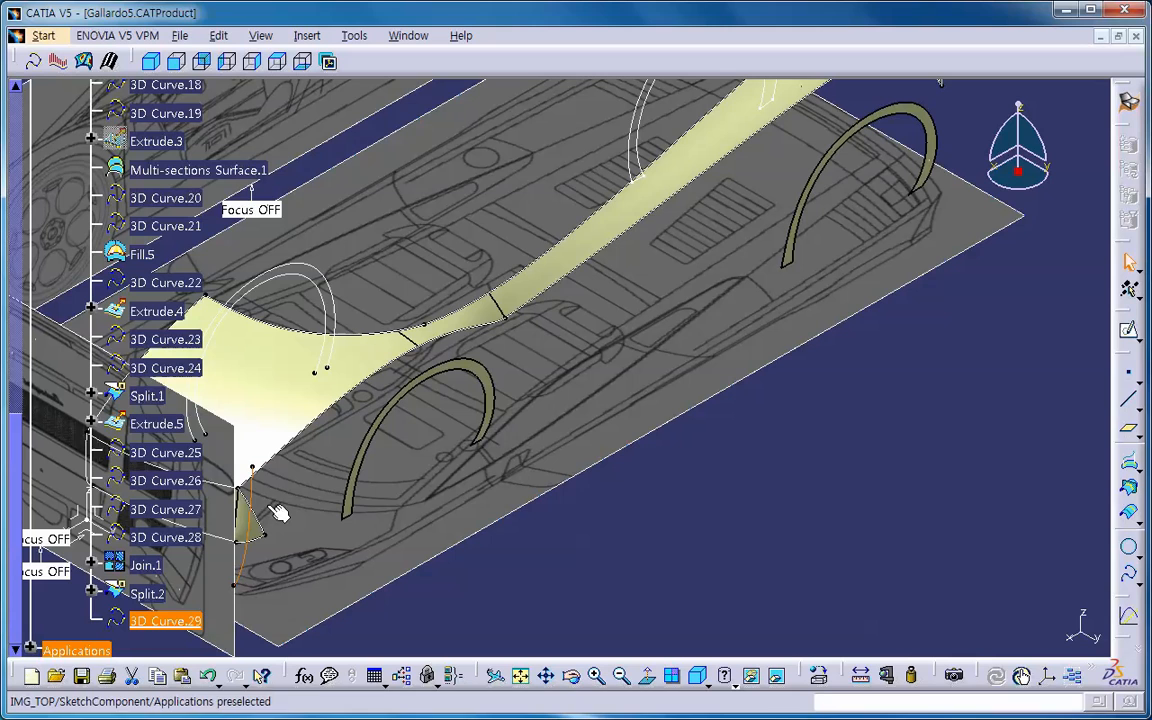
left_click(203, 63)
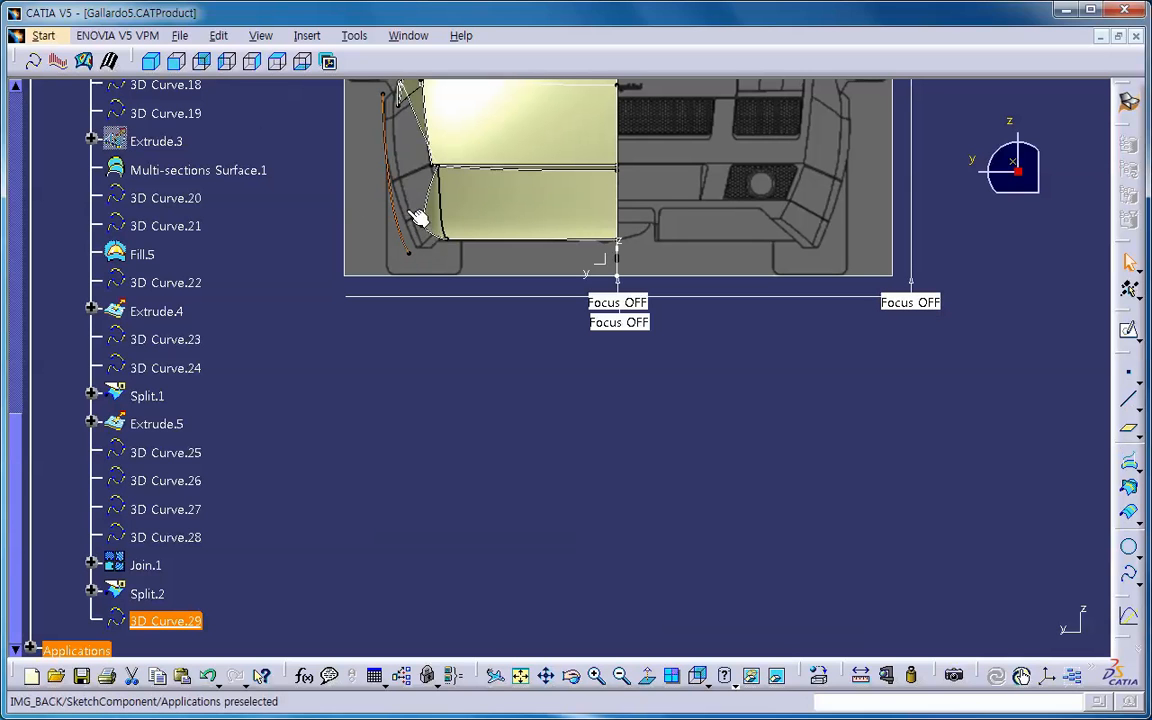
middle_click_drag(420, 194, 430, 413)
left_click(430, 413)
middle_click_drag(430, 413, 460, 349)
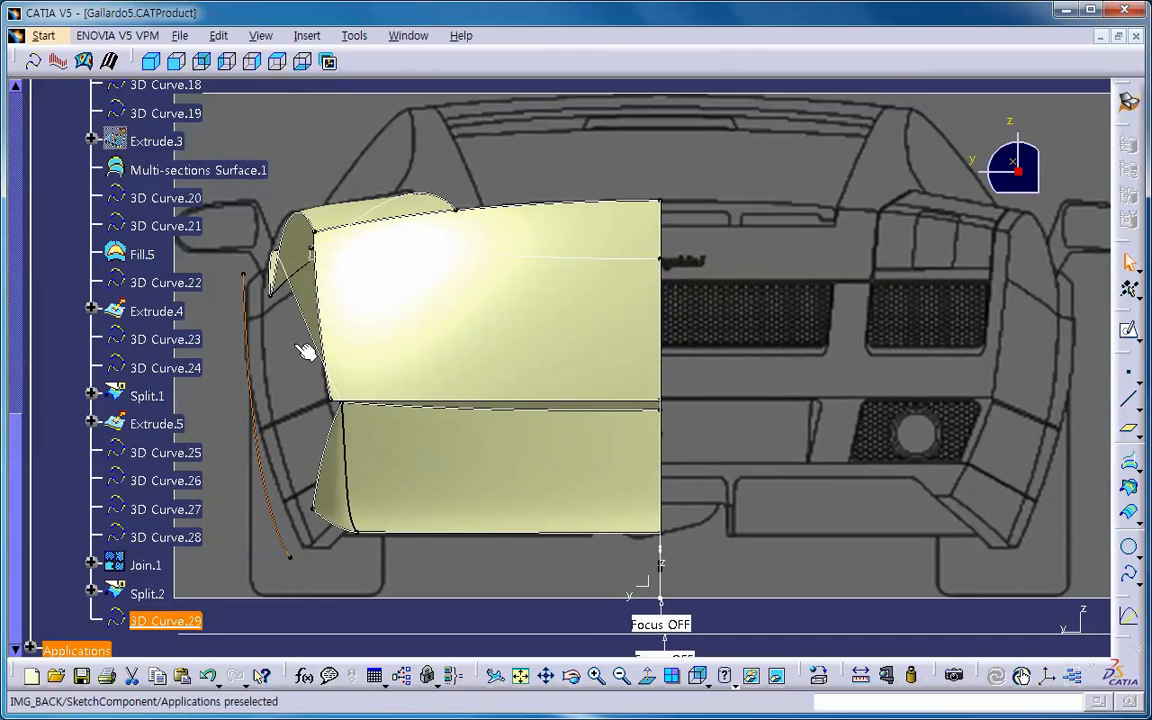
middle_click_drag(296, 365, 319, 339)
mouse_move(262, 405)
middle_mouse_down()
mouse_move(496, 368)
mouse_move(494, 399)
mouse_move(496, 378)
middle_mouse_up()
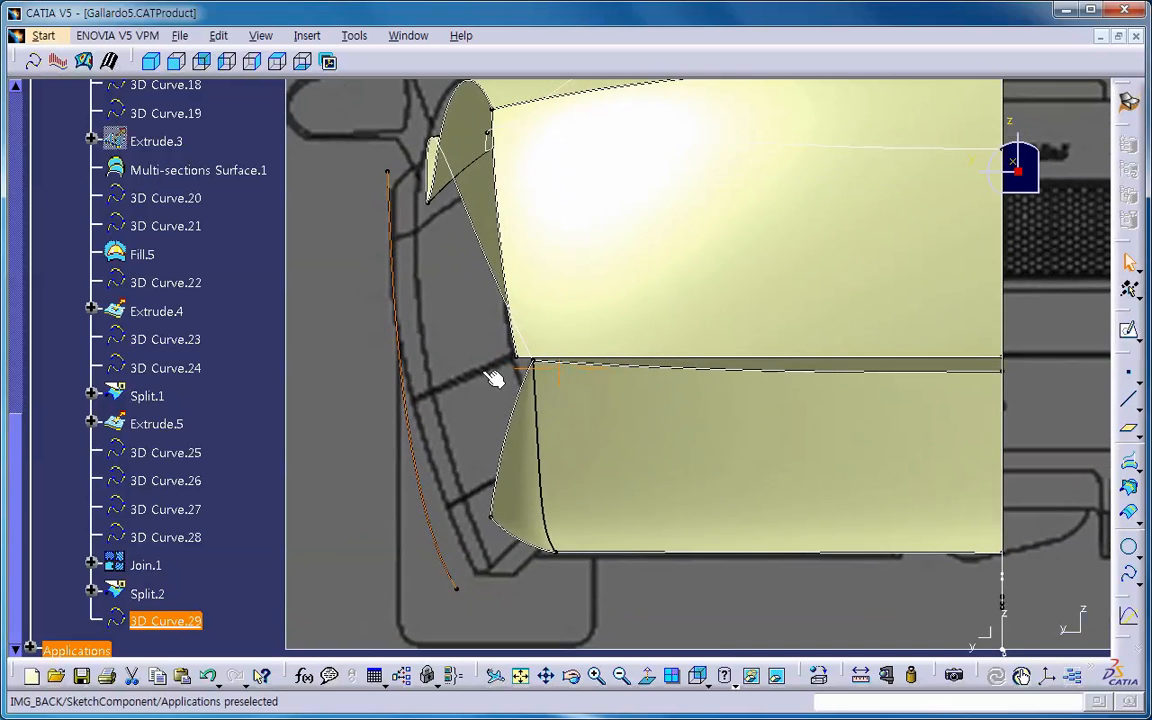
double_click(438, 518)
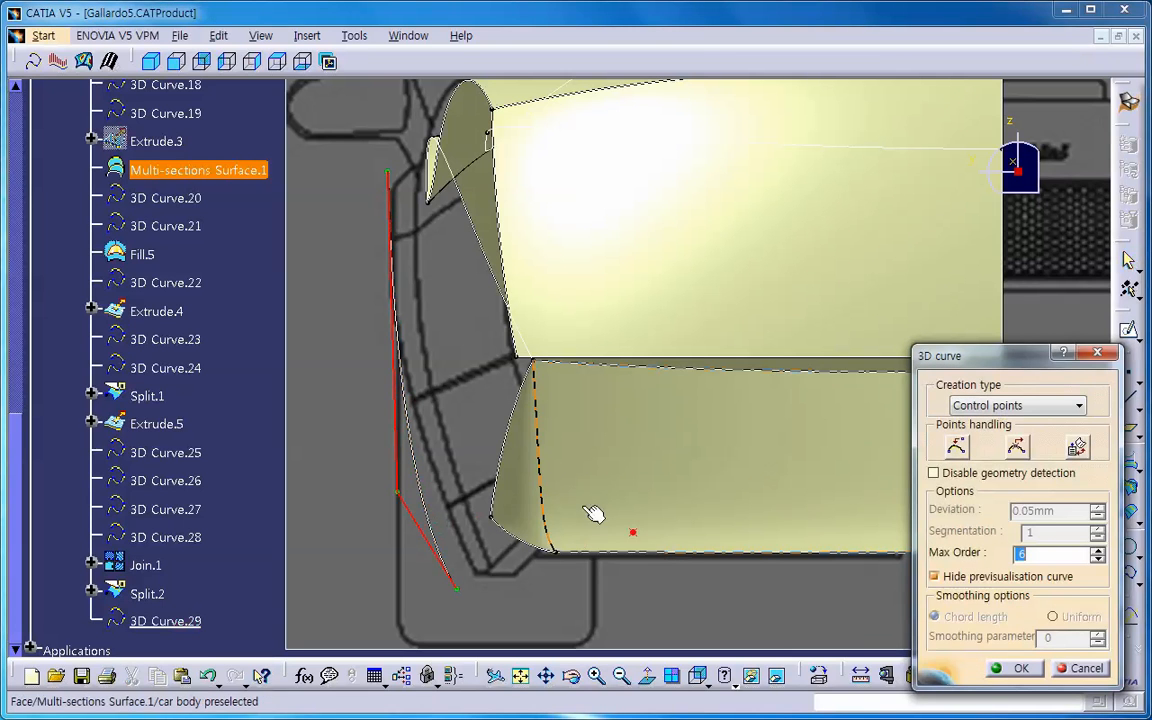
left_click(957, 448)
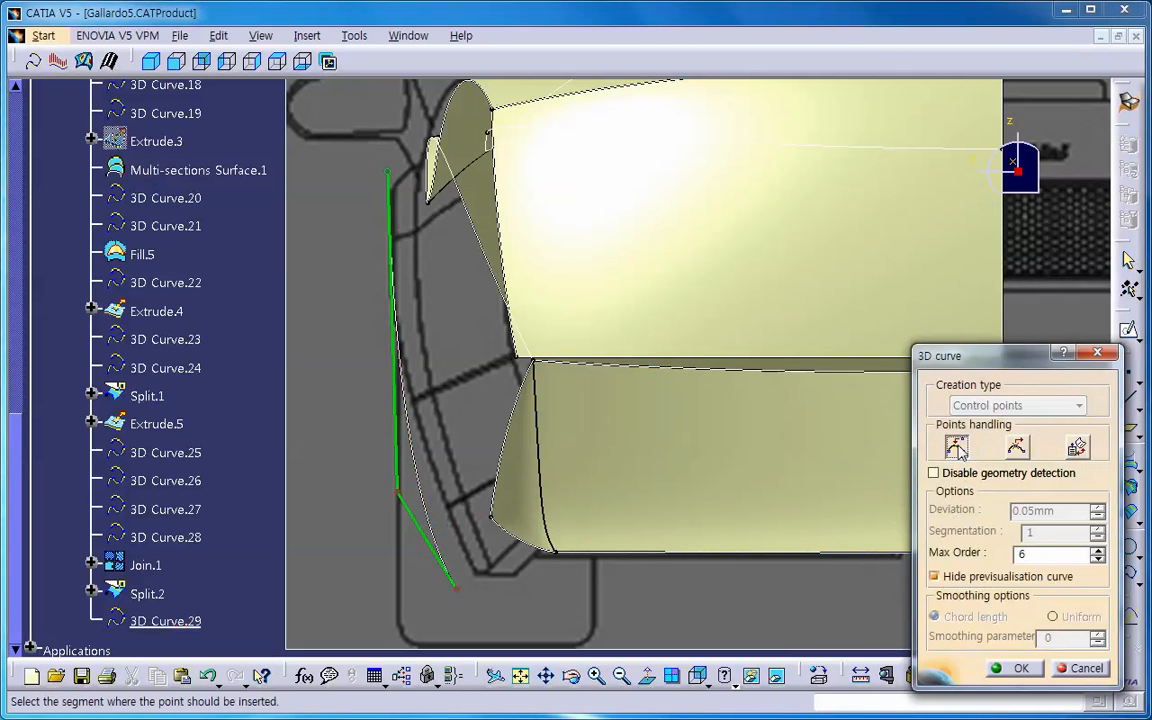
left_click(403, 416)
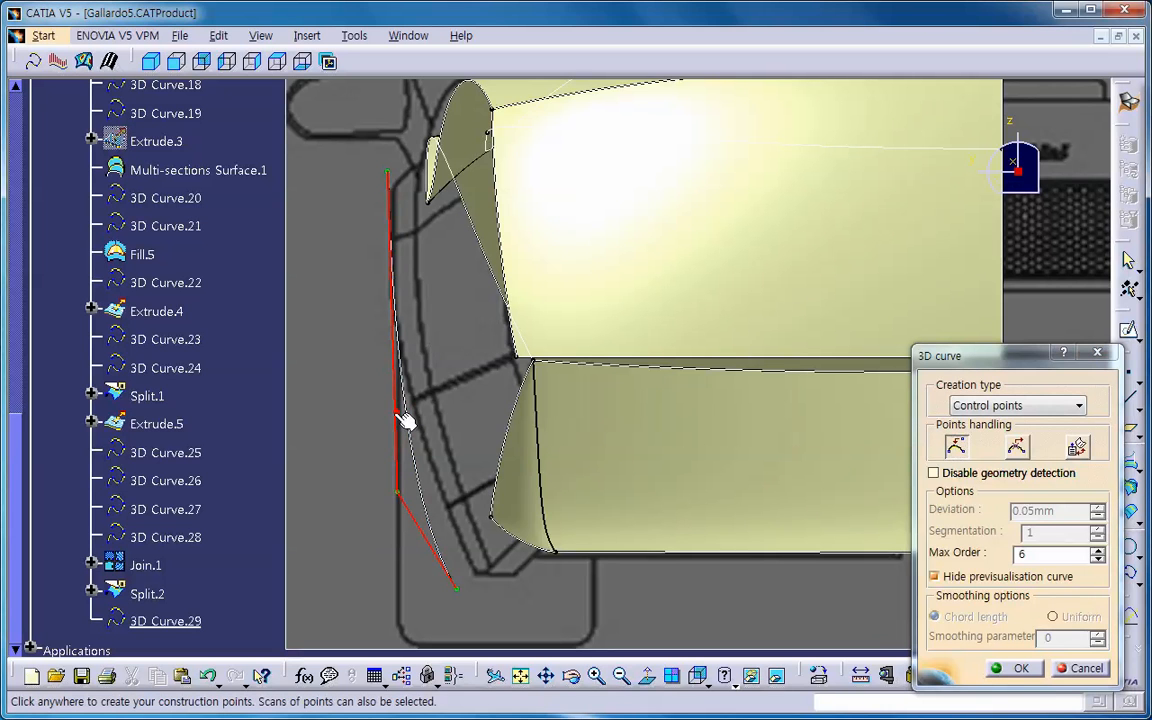
left_click(396, 410)
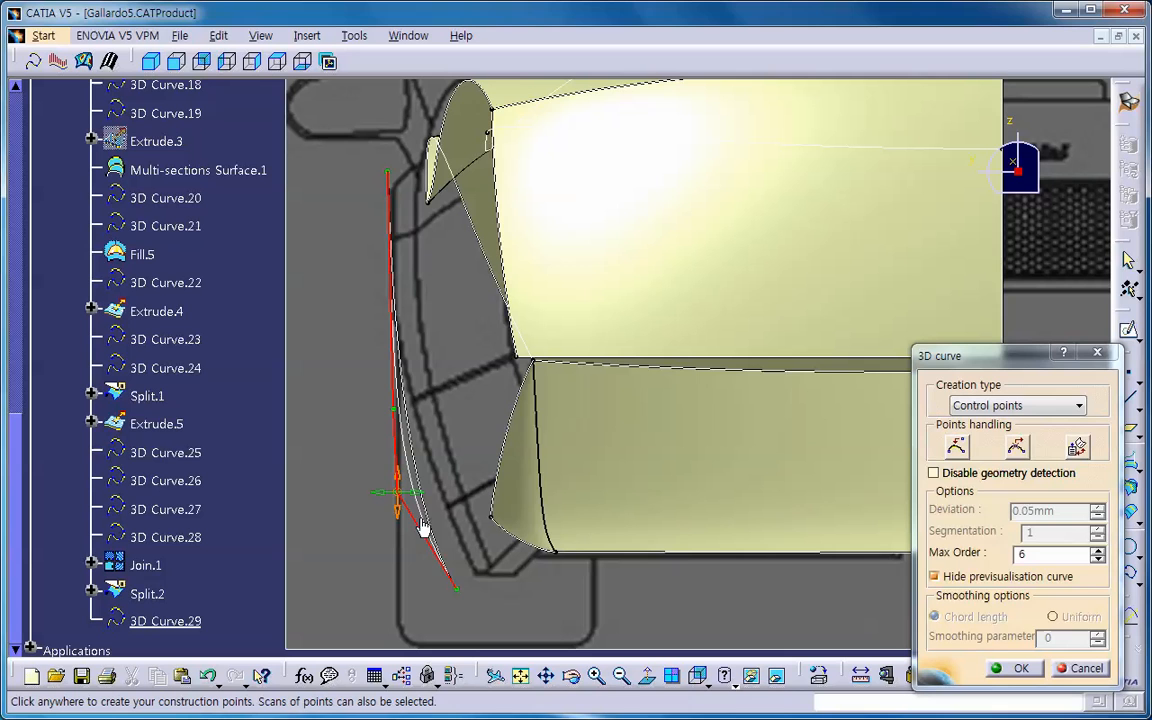
left_click(957, 447)
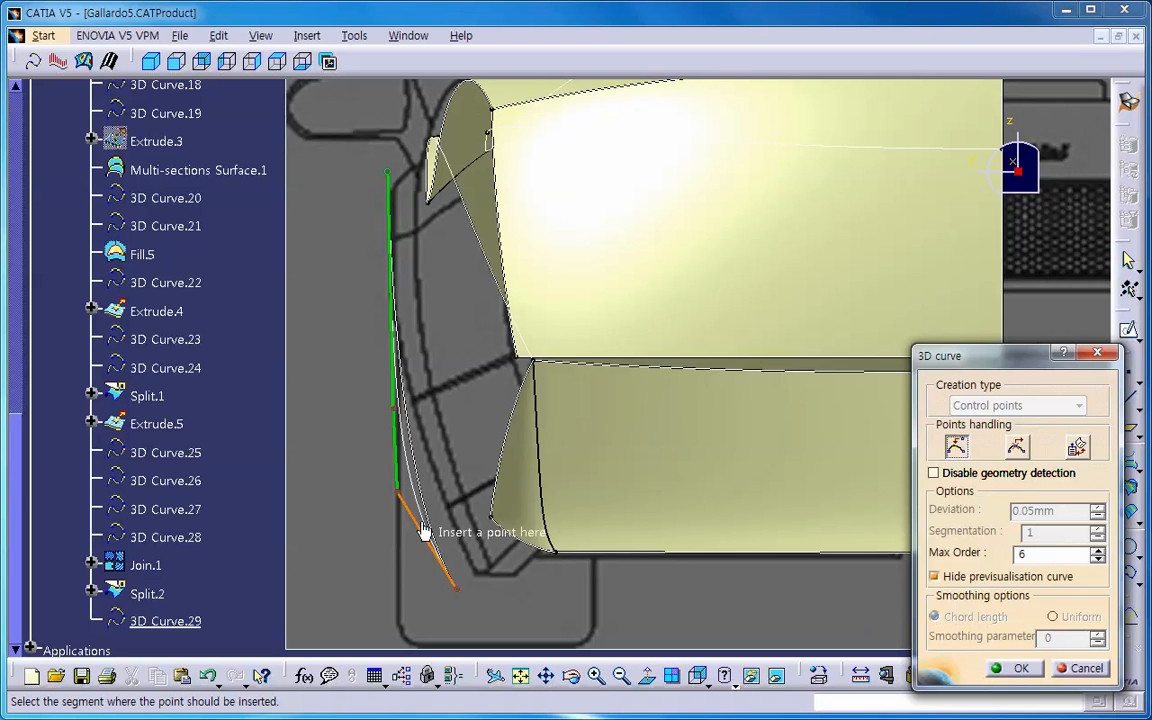
left_click(396, 285)
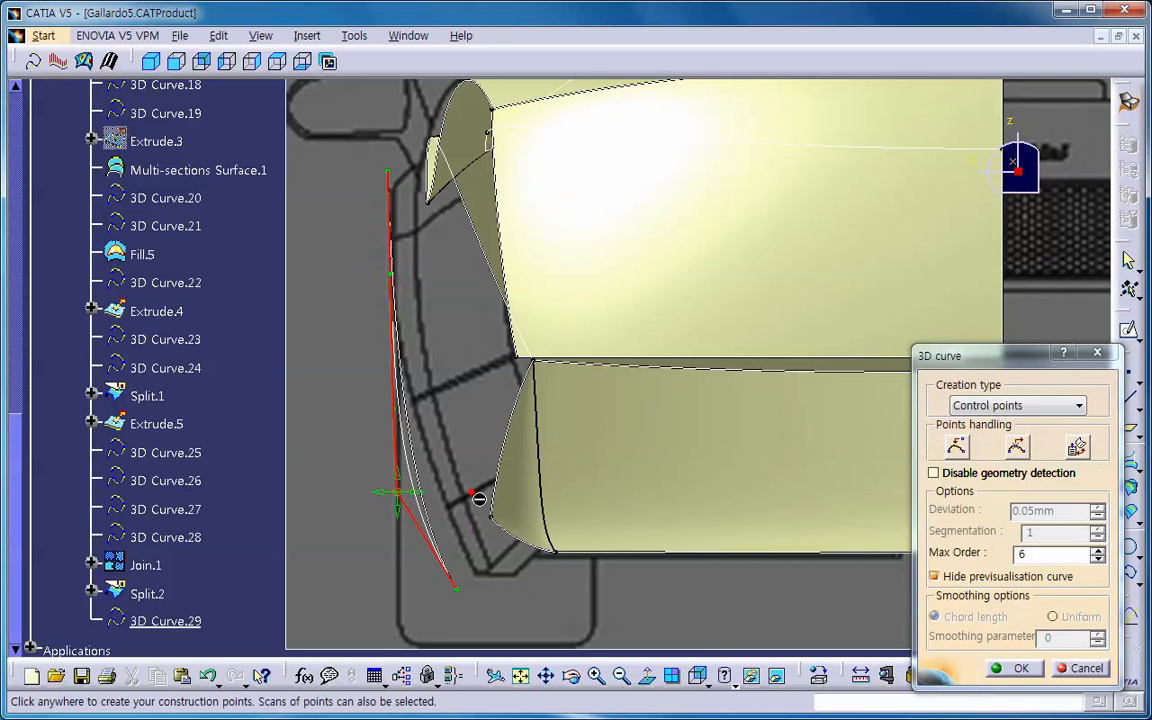
Step: Shift the duplicated curve's lower end and inner control points inward to follow the outer body edge on the rear blueprint, and accept the curve
middle_click_drag(479, 498, 458, 416)
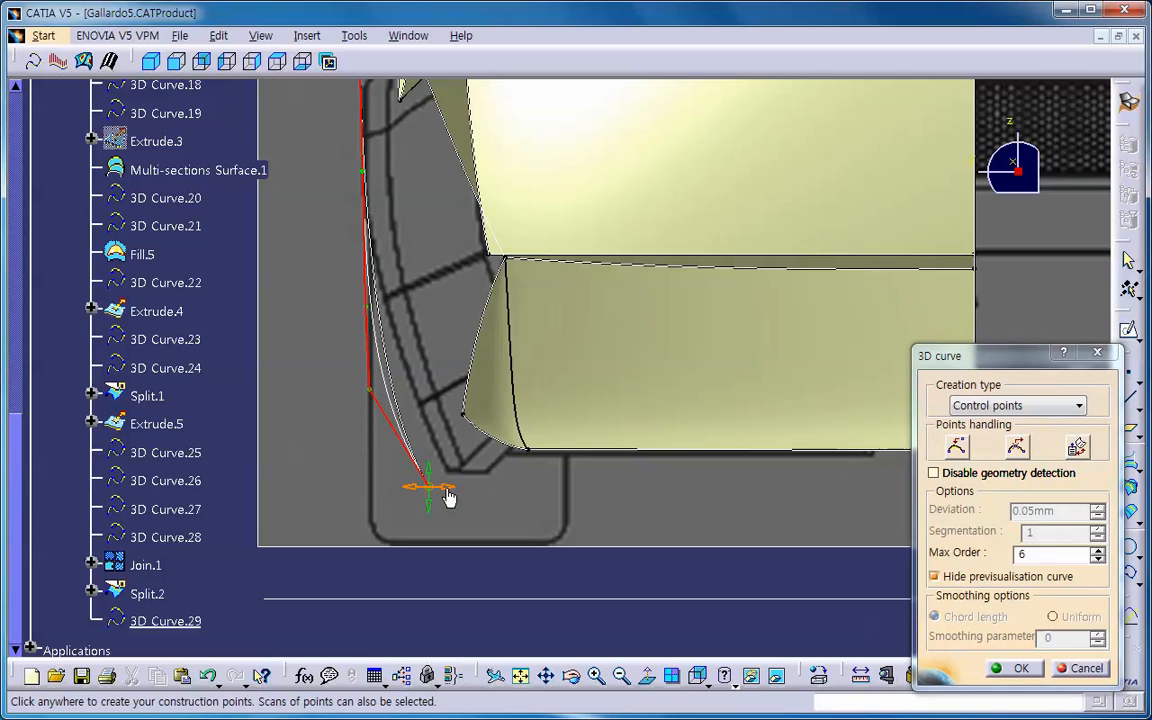
left_click_drag(450, 497, 490, 506)
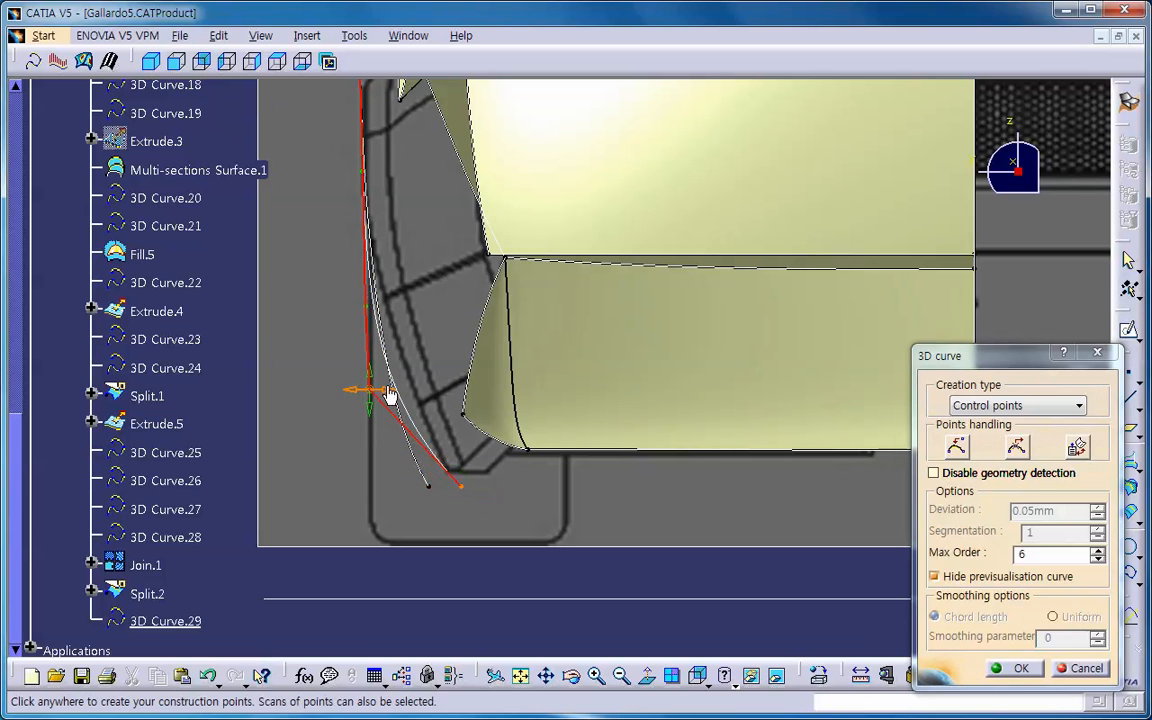
left_click_drag(395, 397, 400, 320)
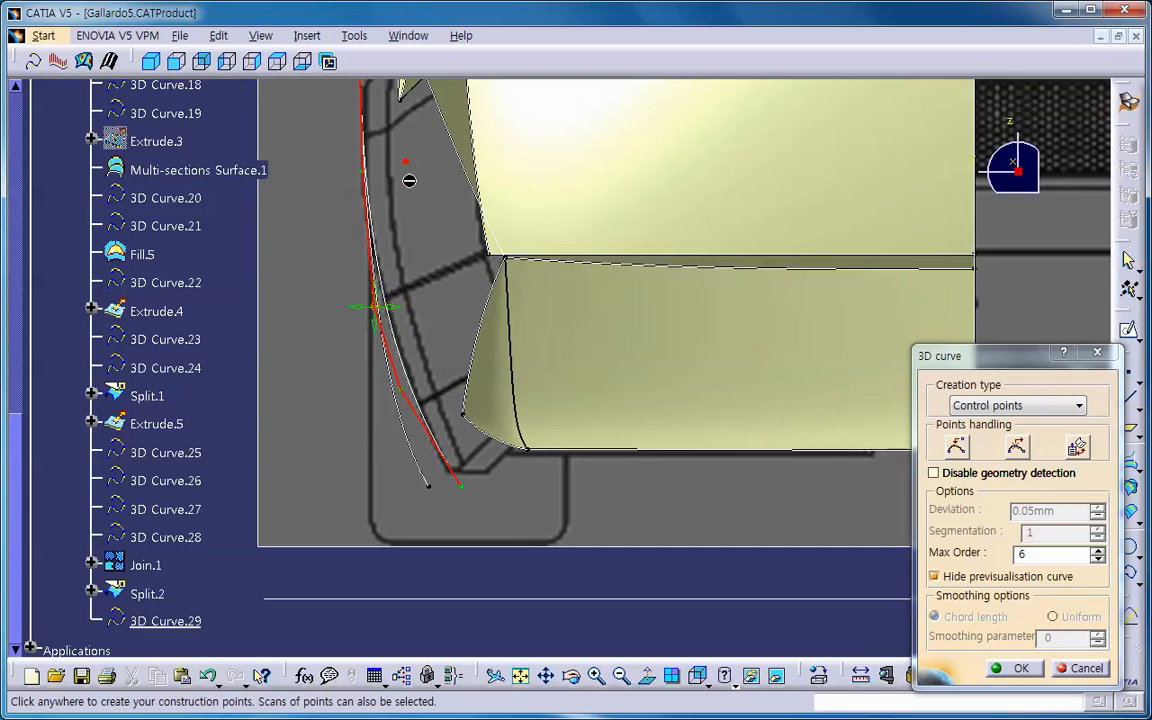
middle_click_drag(447, 303, 473, 335)
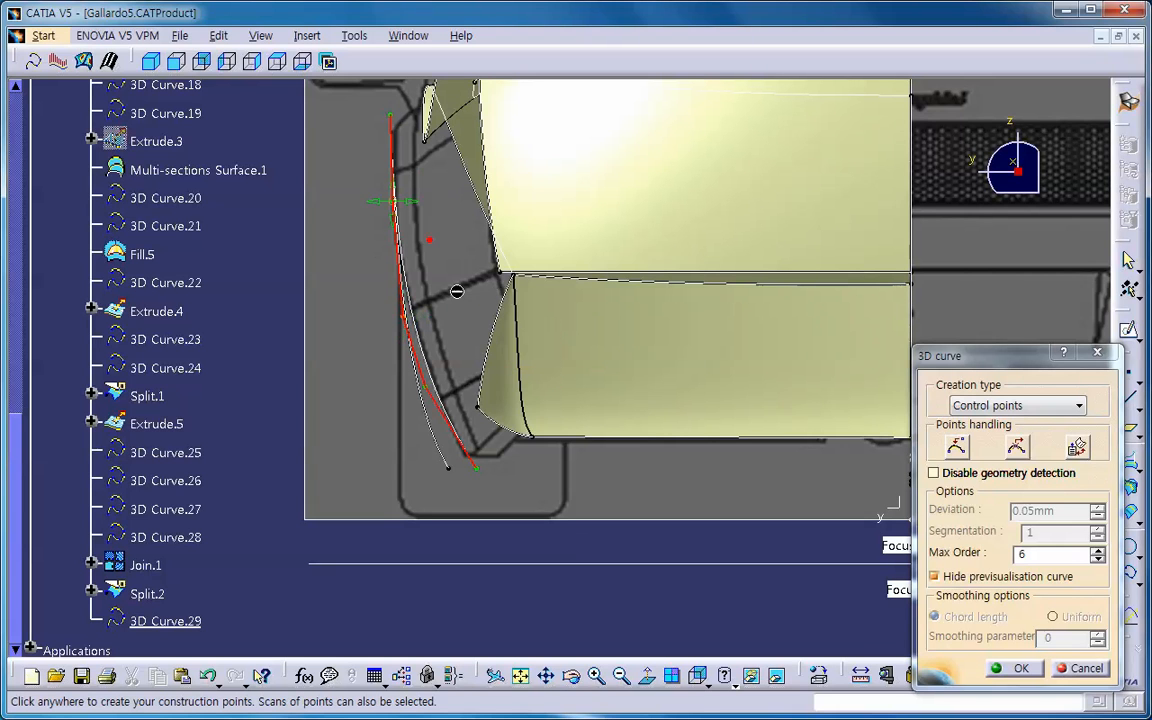
middle_click_drag(473, 309, 471, 373)
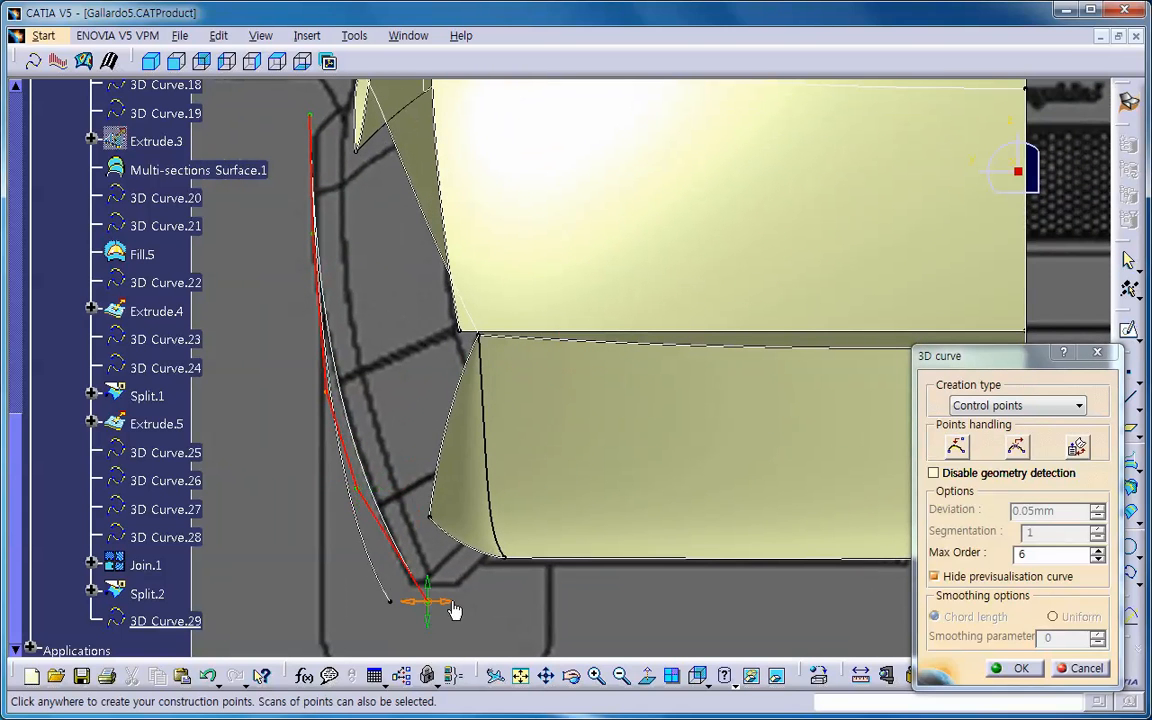
left_click_drag(452, 607, 448, 609)
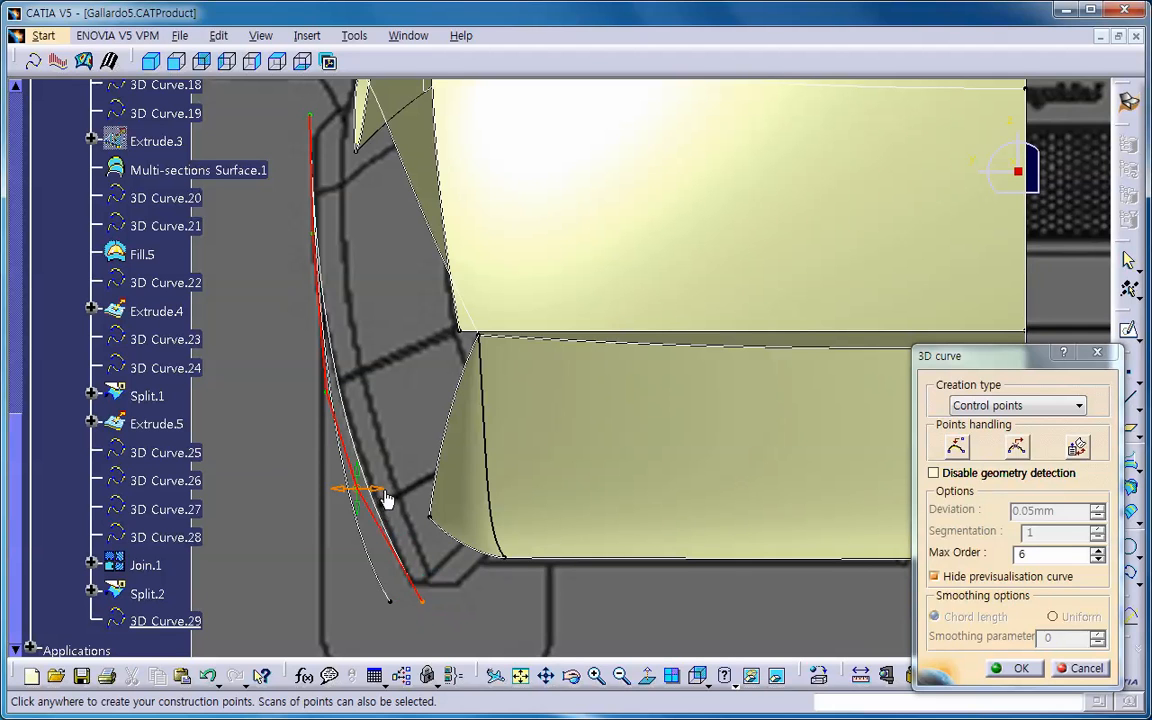
left_click_drag(389, 497, 397, 503)
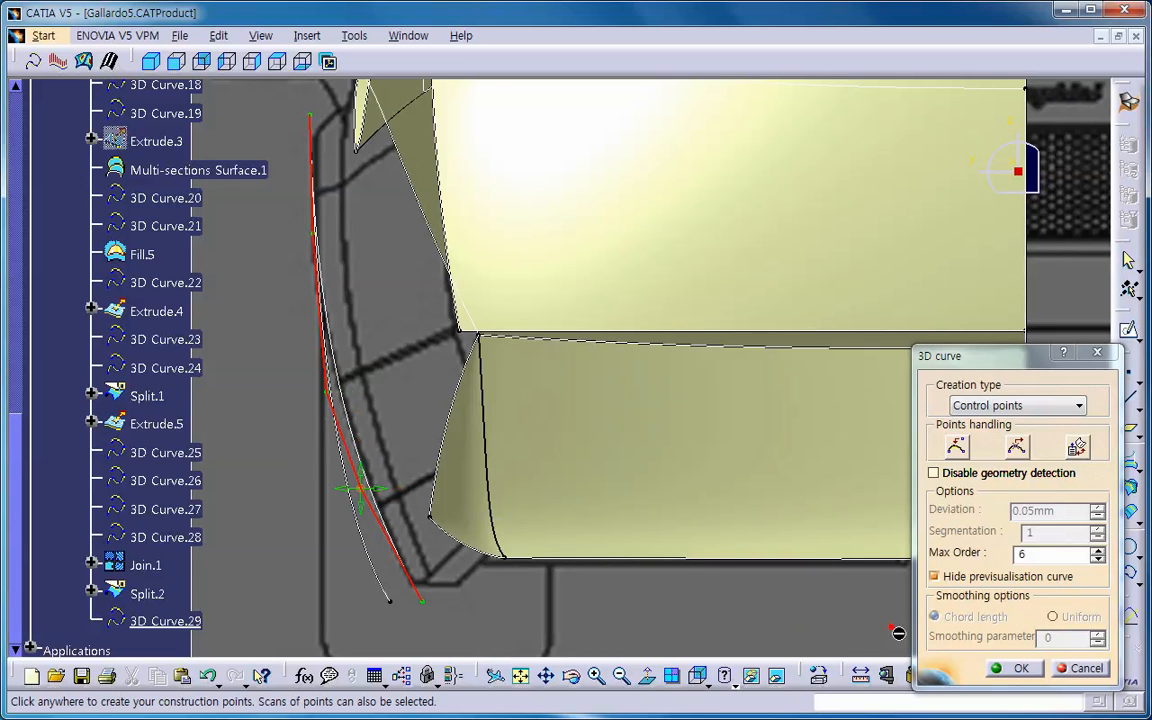
left_click(1019, 668)
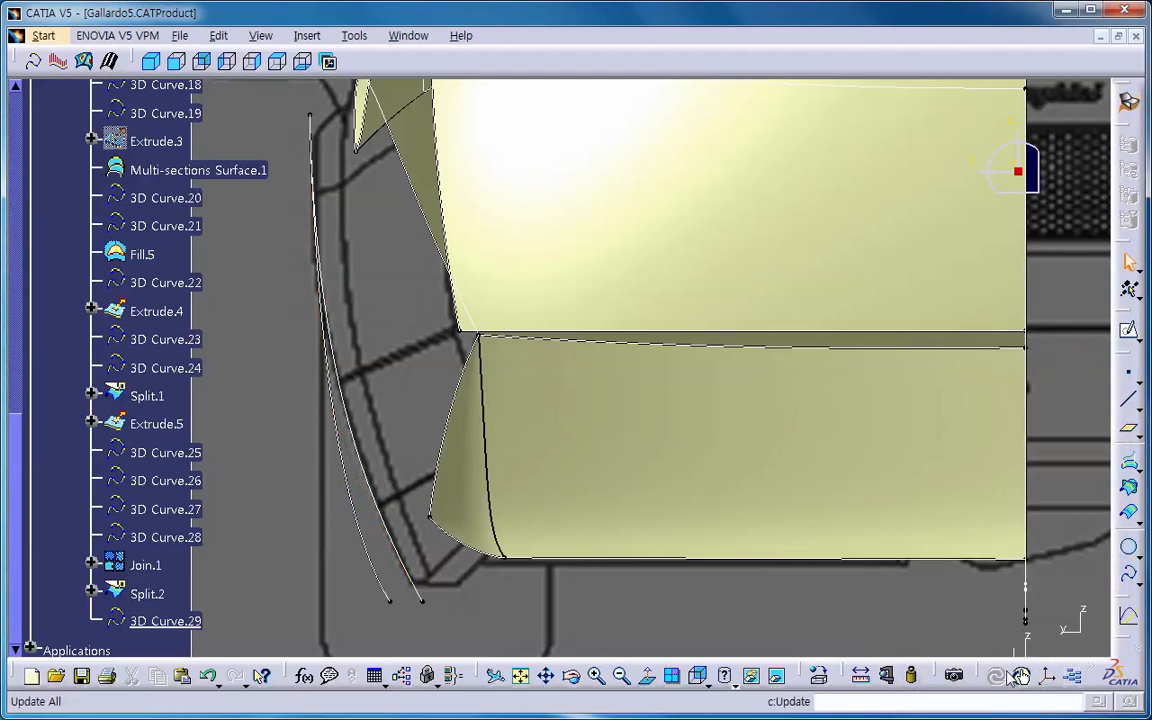
Step: Extrude 3D Curve.29 along the absolute X axis across the rear wheel area, with limits of -4063 mm and 3064 mm
left_click(372, 508)
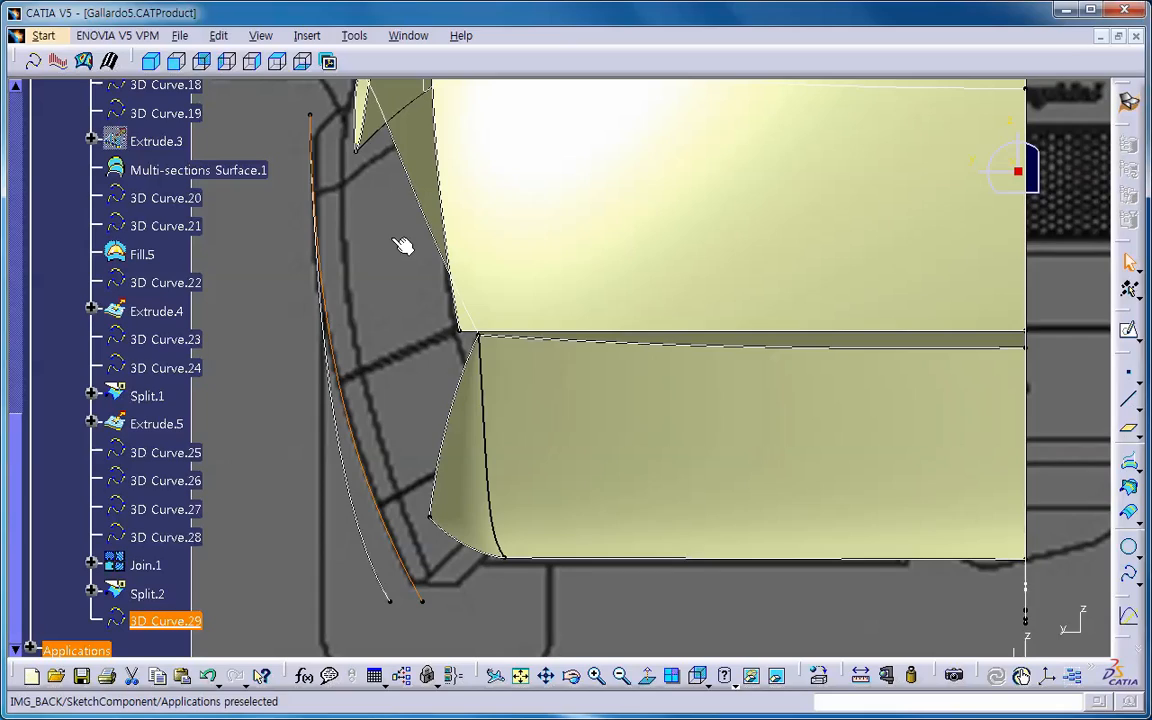
left_click(254, 63)
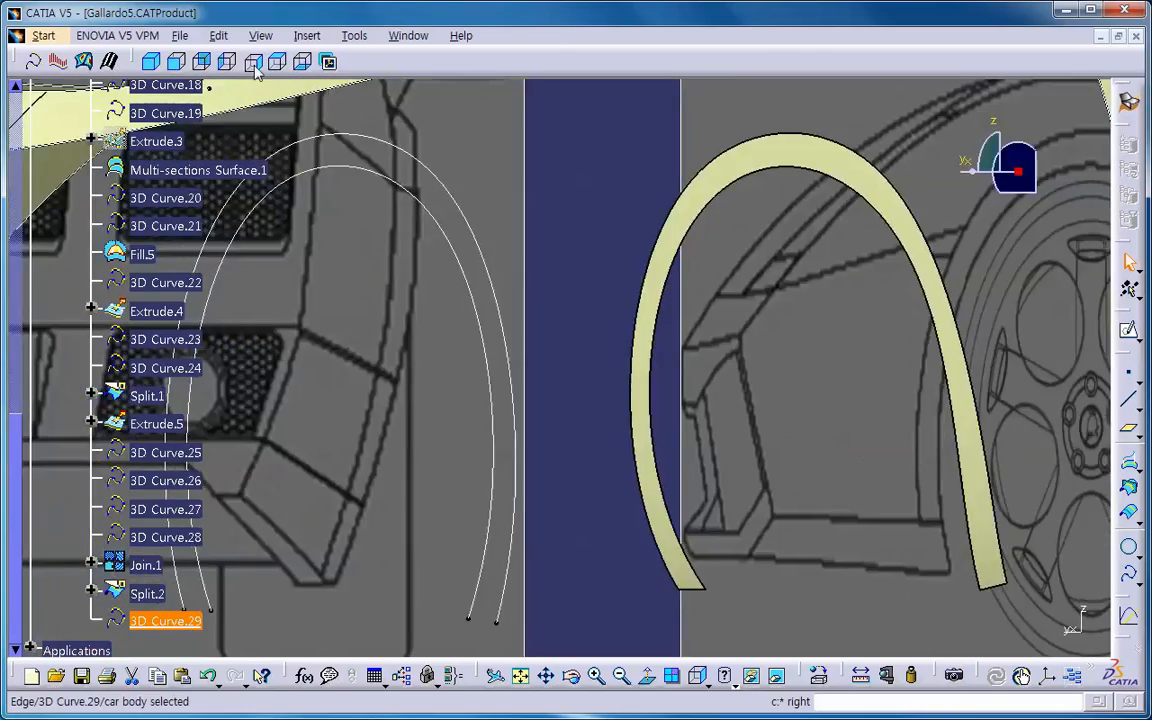
middle_click_drag(630, 380, 545, 535)
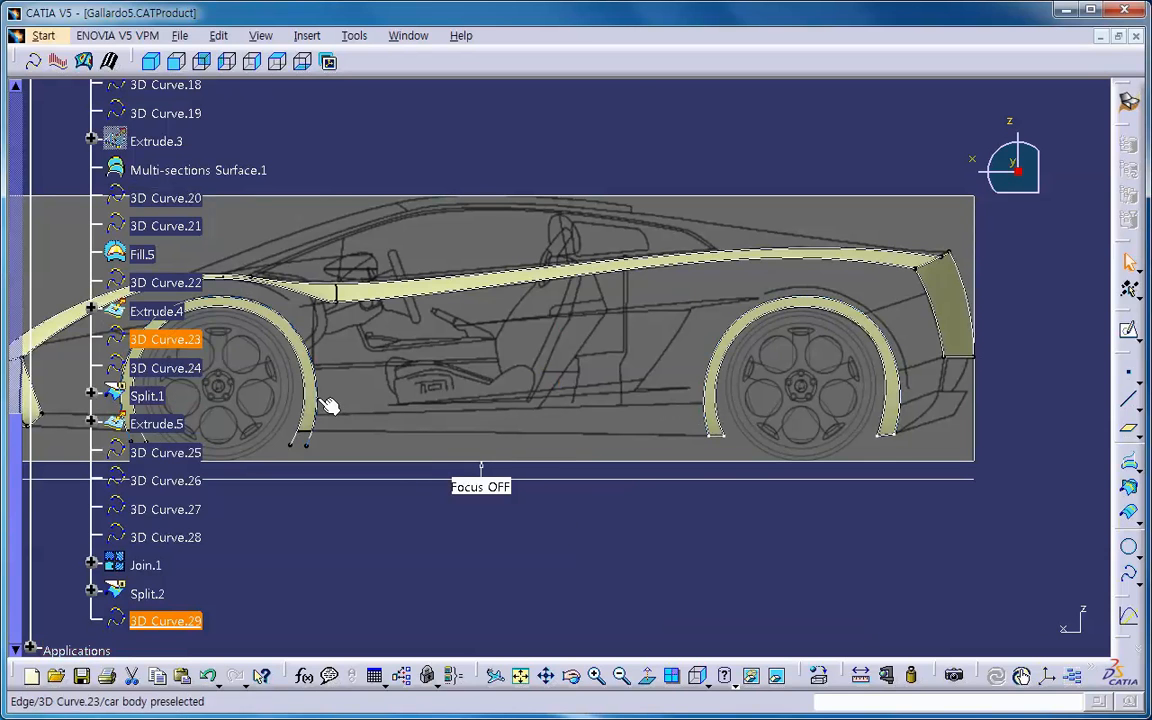
left_click(306, 36)
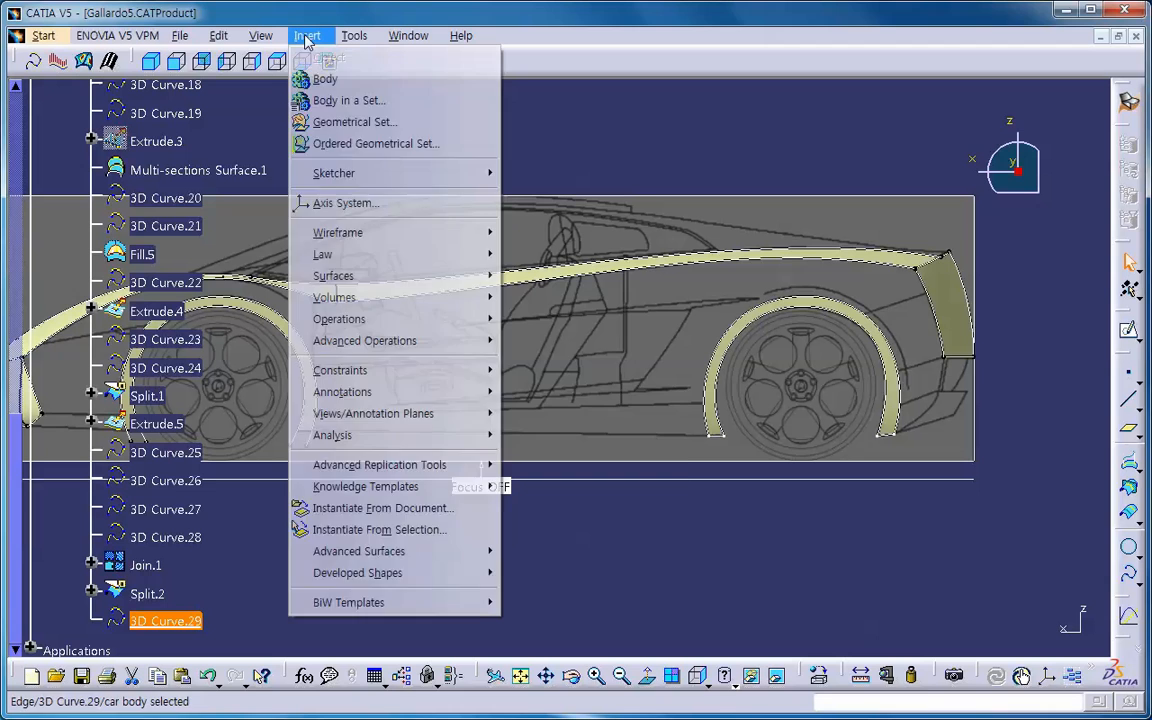
mouse_move(333, 276)
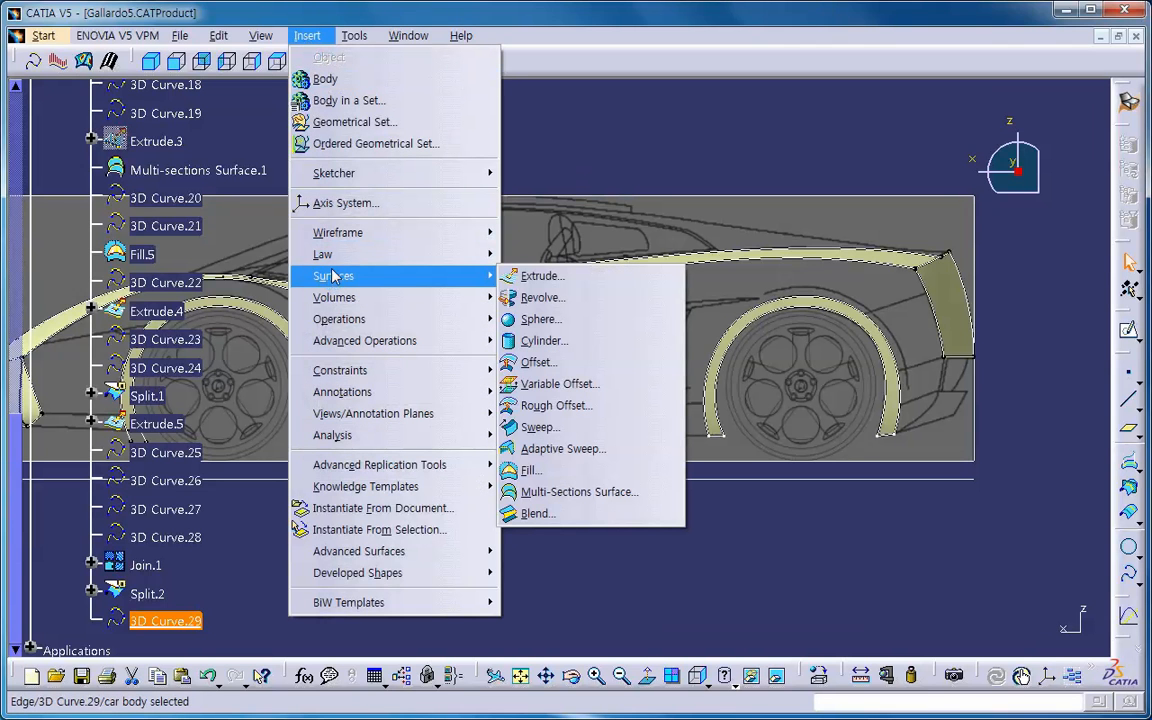
left_click(535, 276)
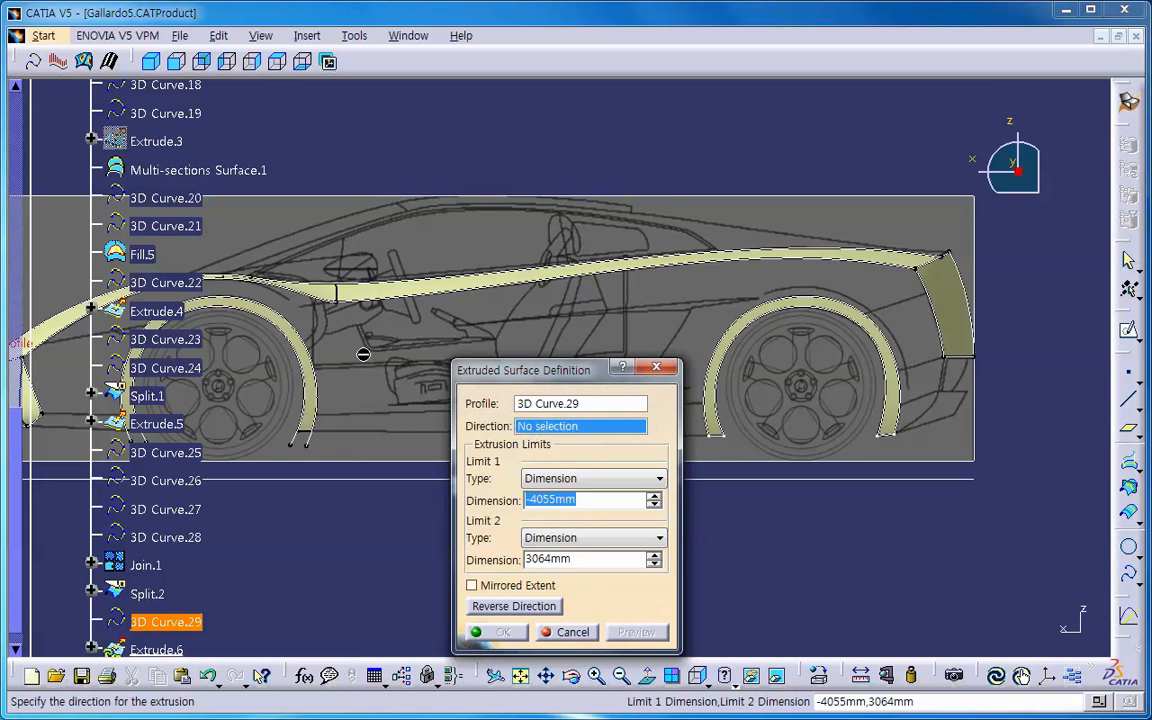
middle_click_drag(363, 354, 688, 297)
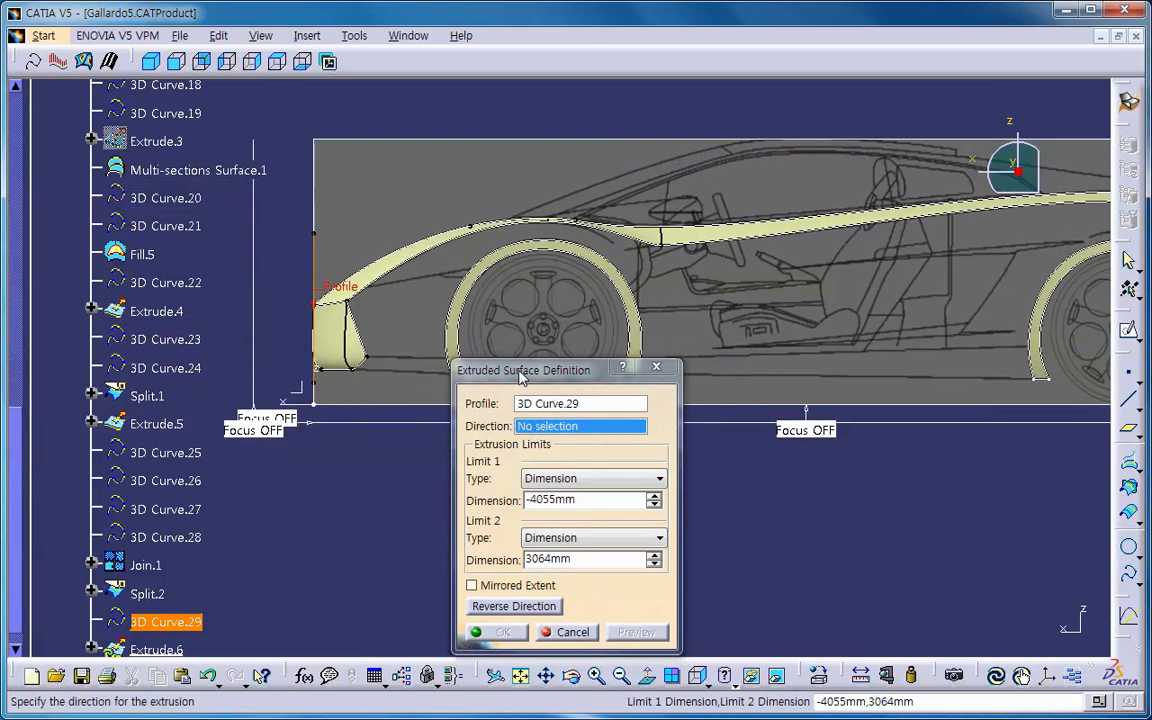
left_click(293, 408)
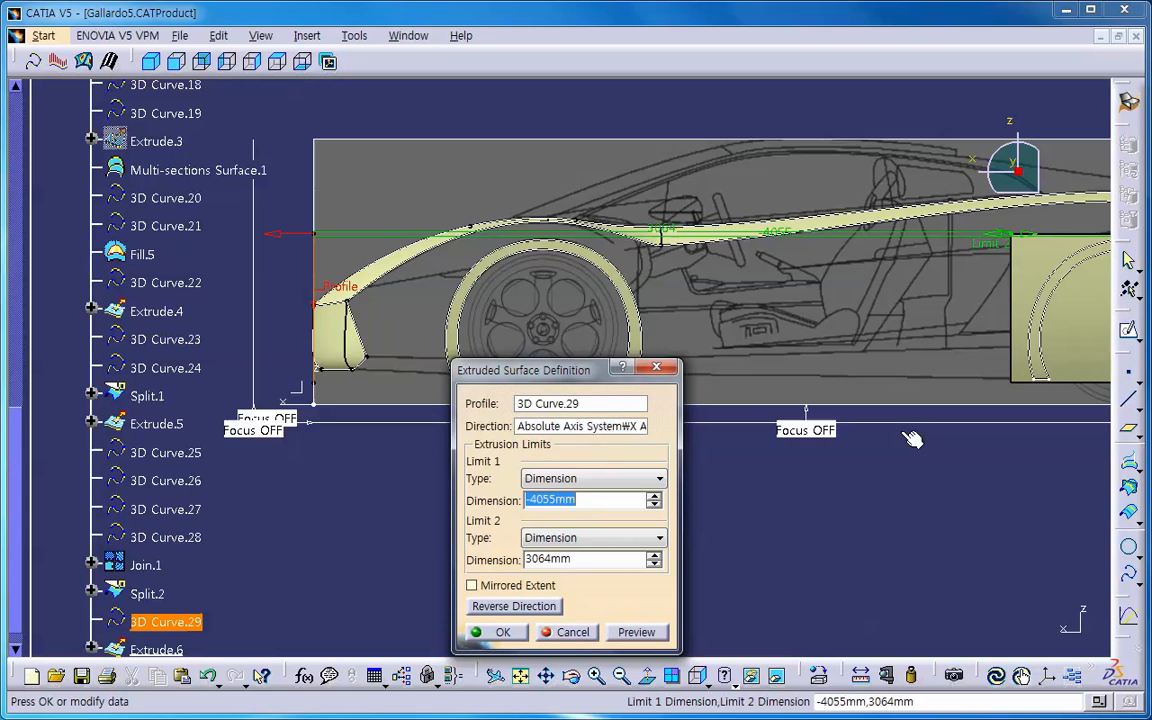
middle_click_drag(976, 460, 655, 403)
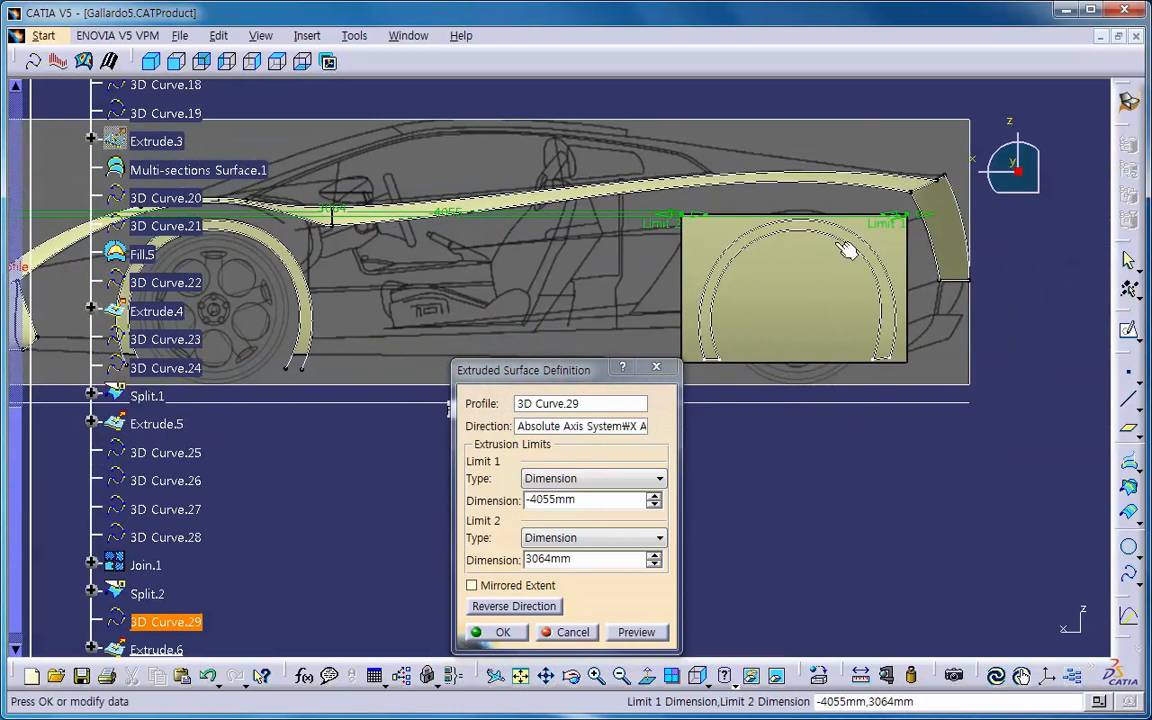
mouse_move(929, 219)
left_mouse_down()
mouse_move(790, 214)
mouse_move(932, 229)
left_mouse_up()
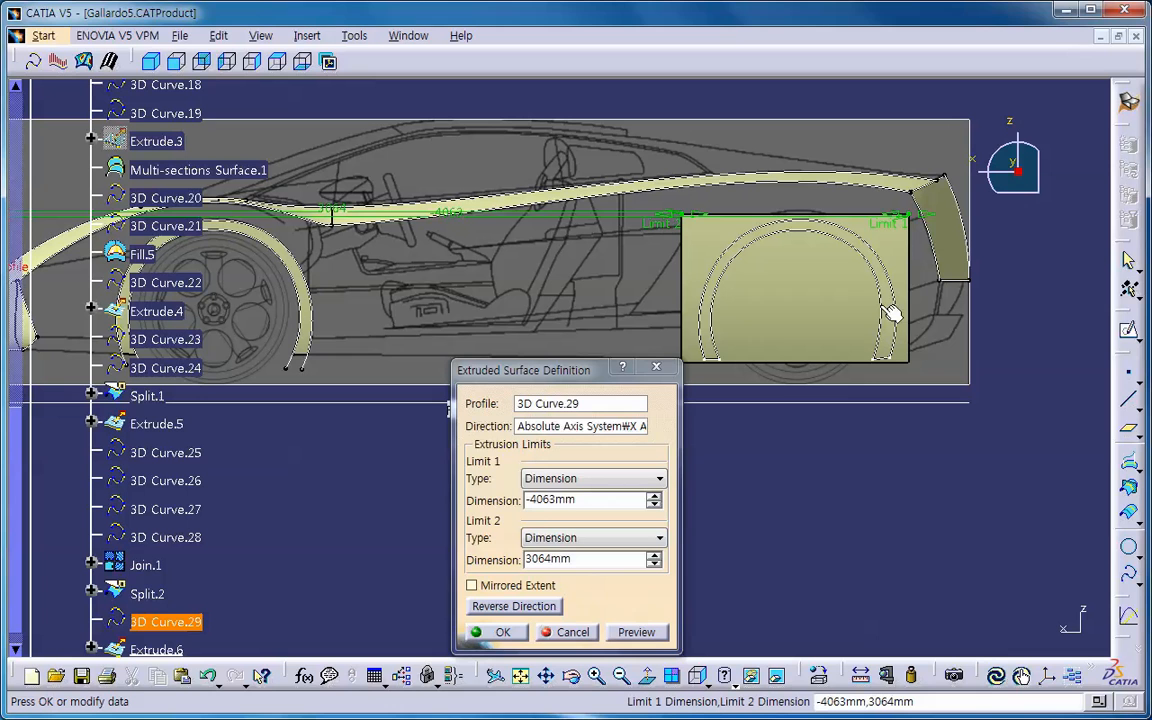
left_click(502, 633)
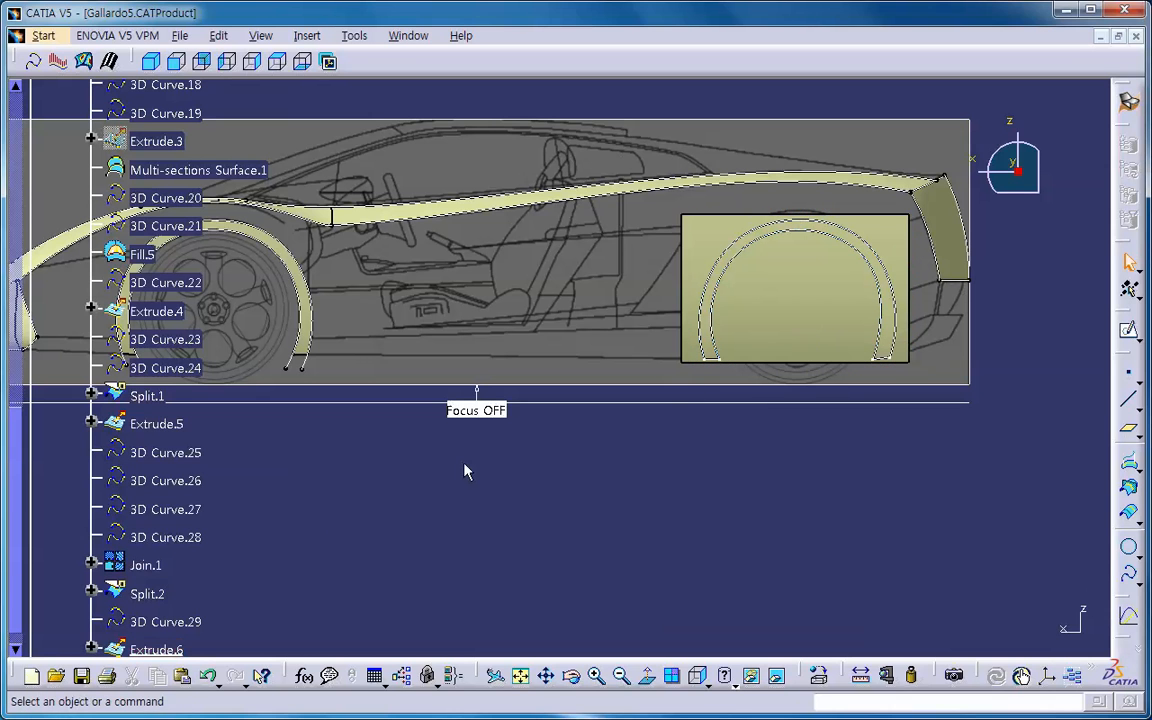
Step: Set up a Split operation with the extruded rear side surface Extrude.6 as the element to cut
middle_click_drag(320, 540, 333, 466)
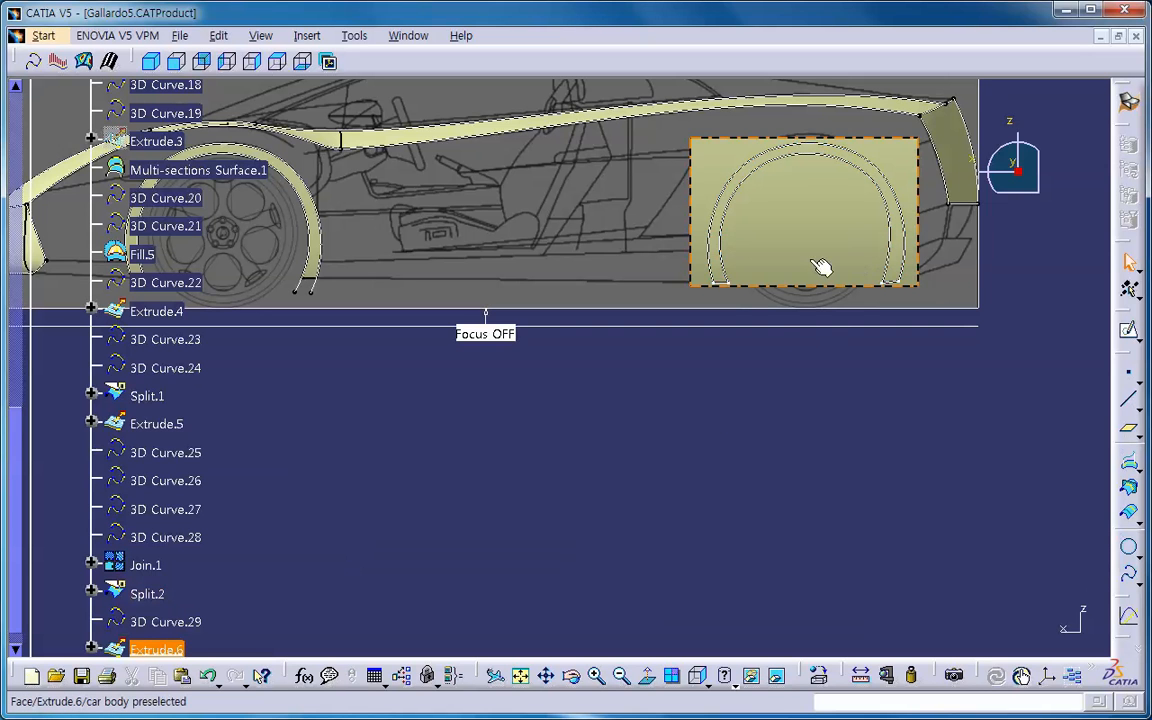
middle_click_drag(792, 370, 650, 501)
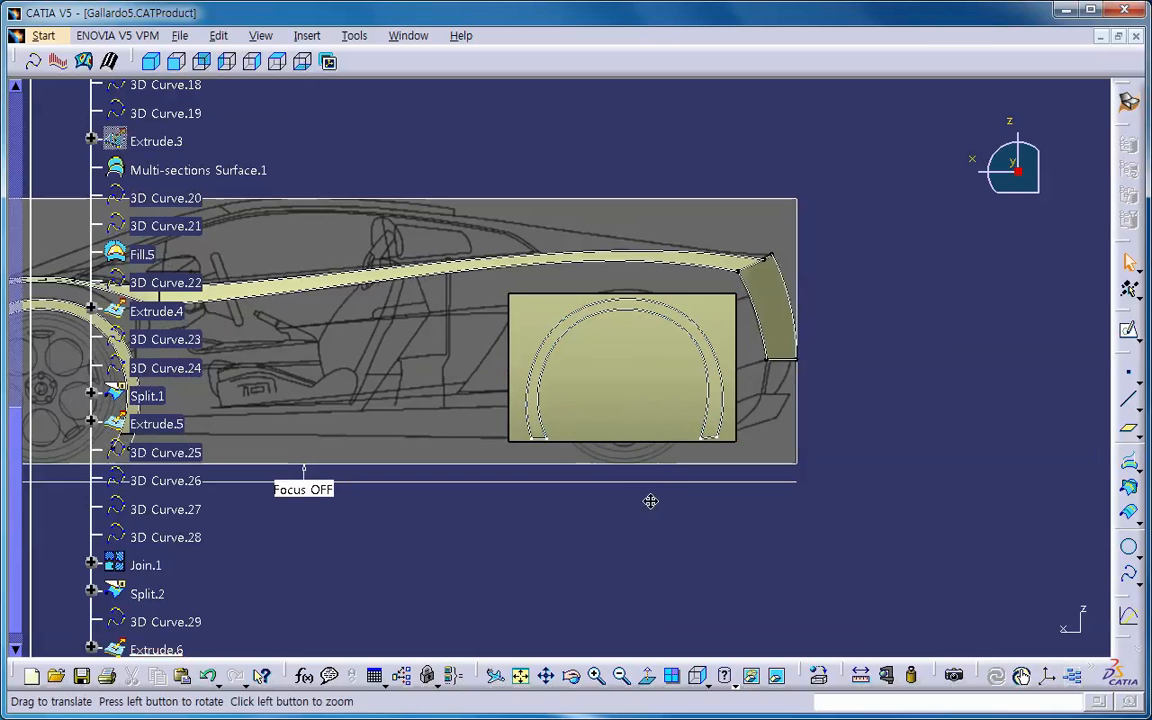
middle_click_drag(663, 432, 708, 347)
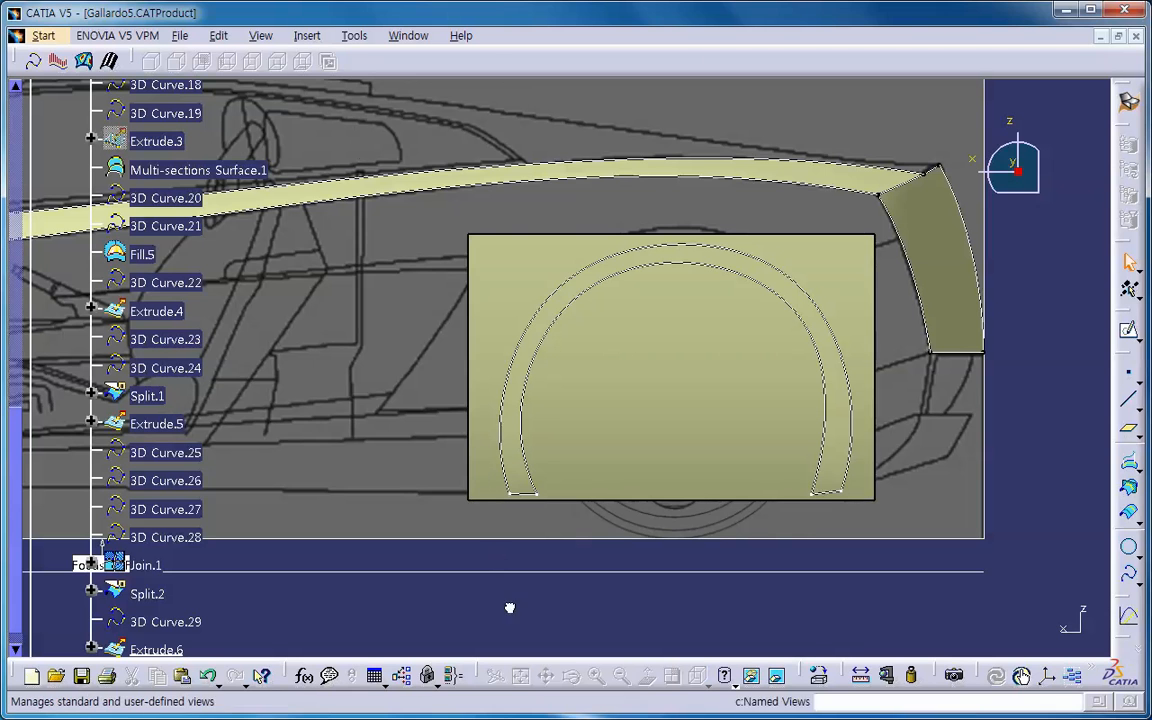
left_click(304, 36)
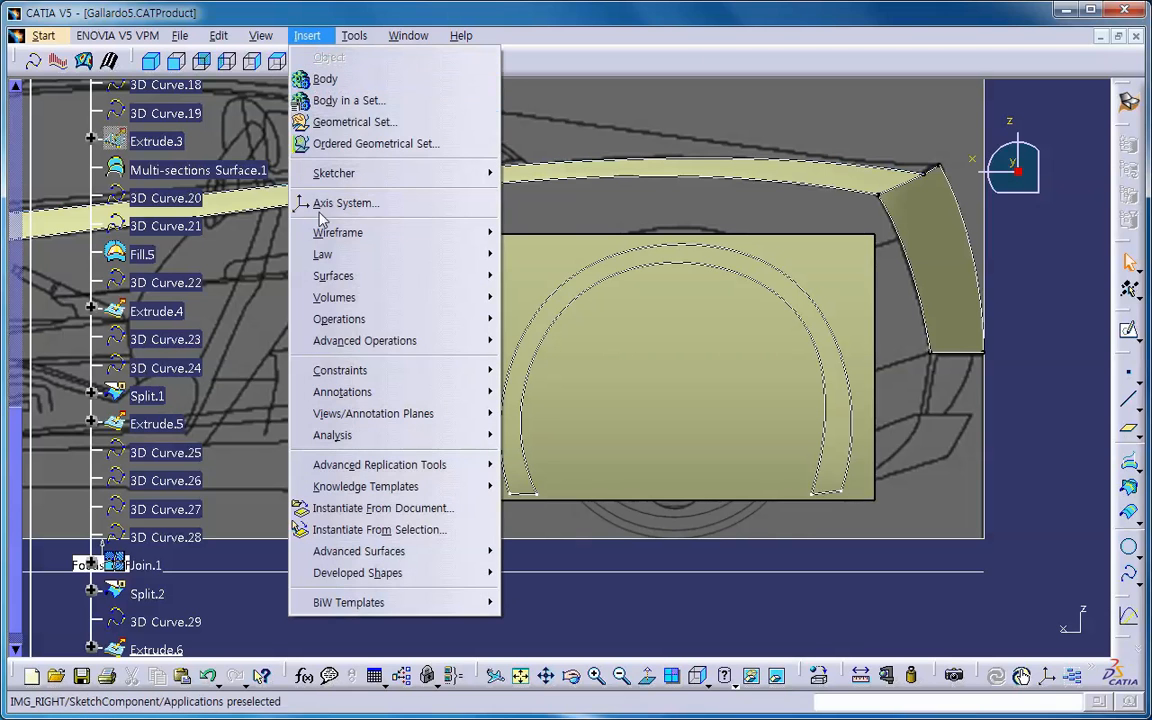
mouse_move(322, 341)
mouse_move(335, 320)
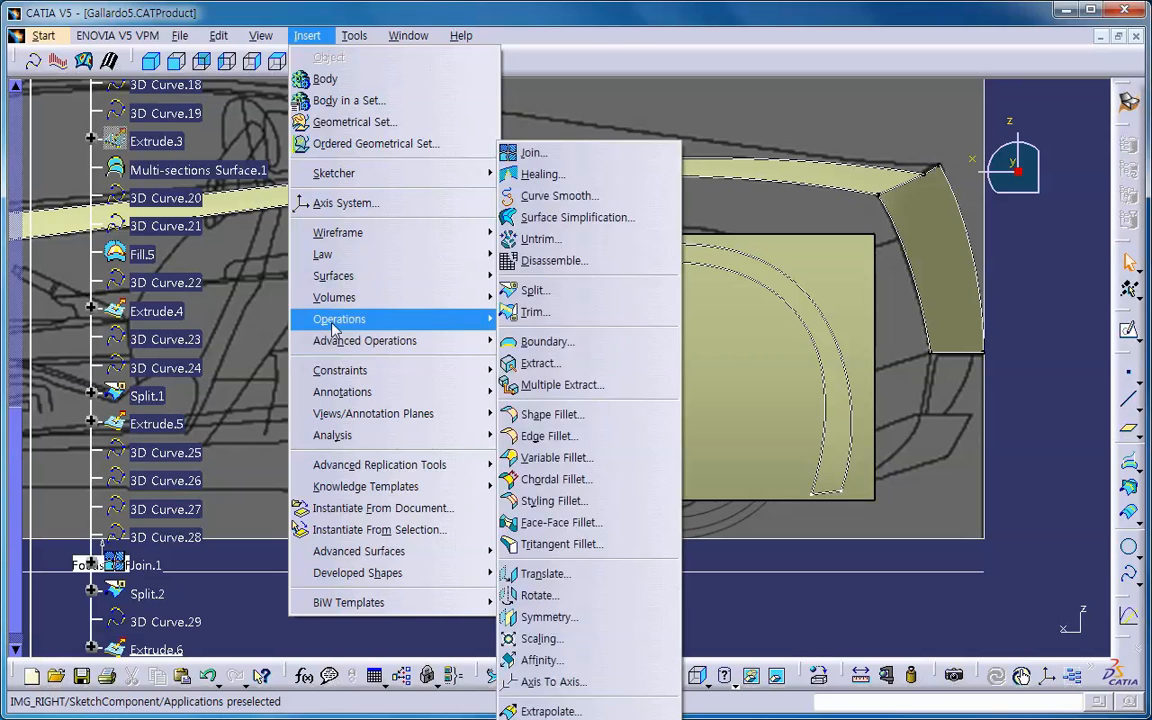
left_click(535, 293)
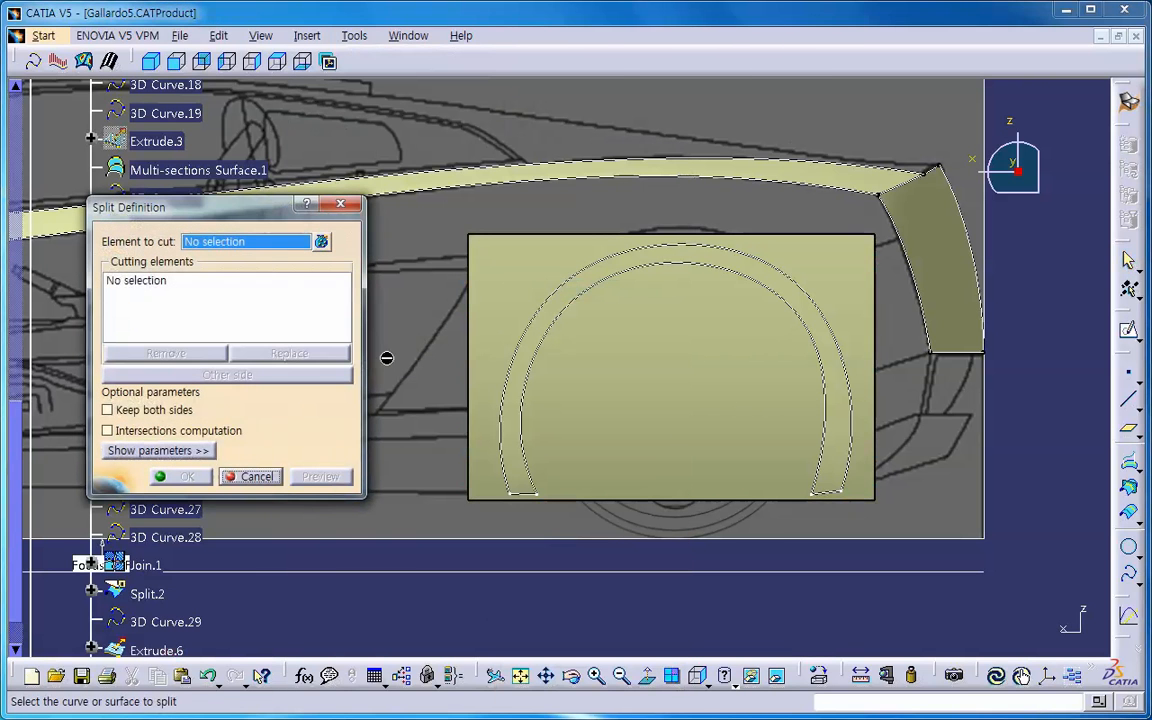
left_click(538, 273)
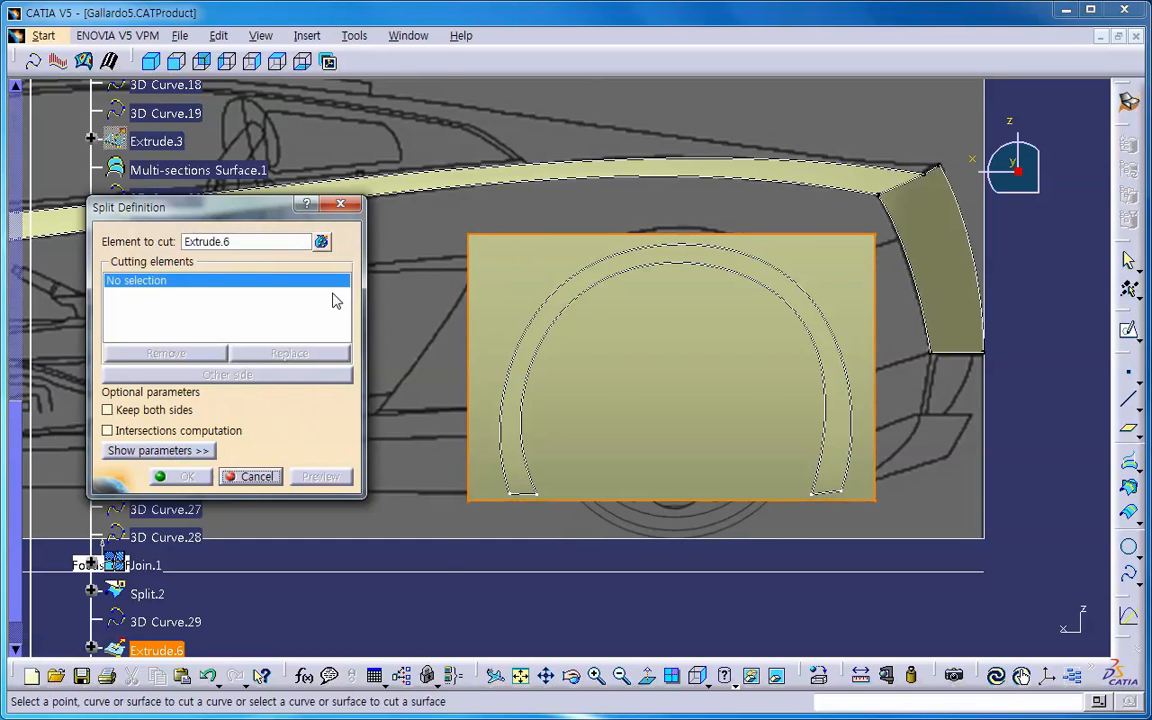
Step: Create a projection of the arch outline Join.1 onto Extrude.6 along the Y component as the split's cutting element
right_click(233, 288)
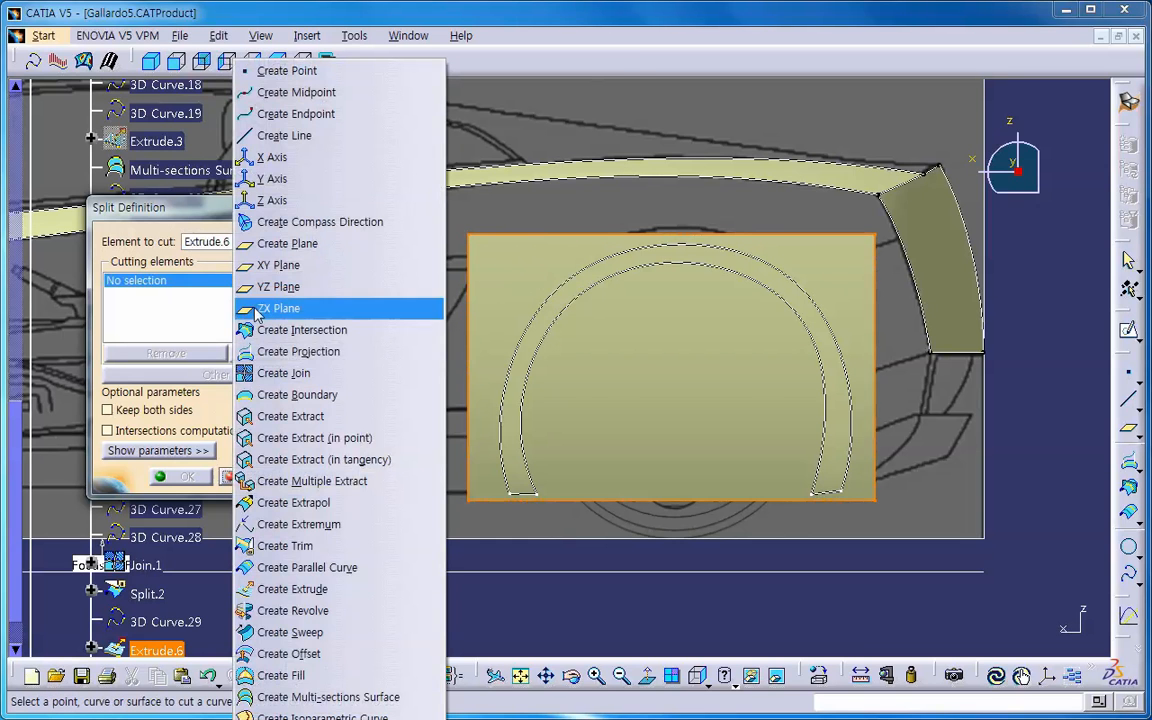
left_click(316, 351)
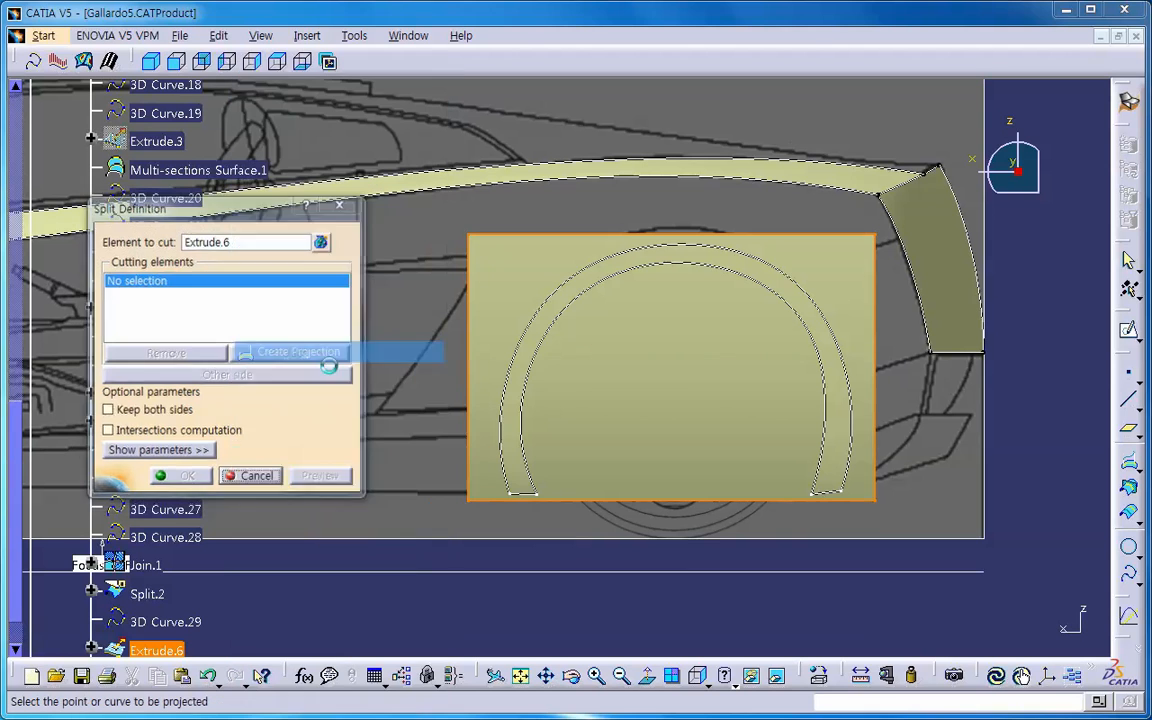
left_click_drag(572, 400, 376, 390)
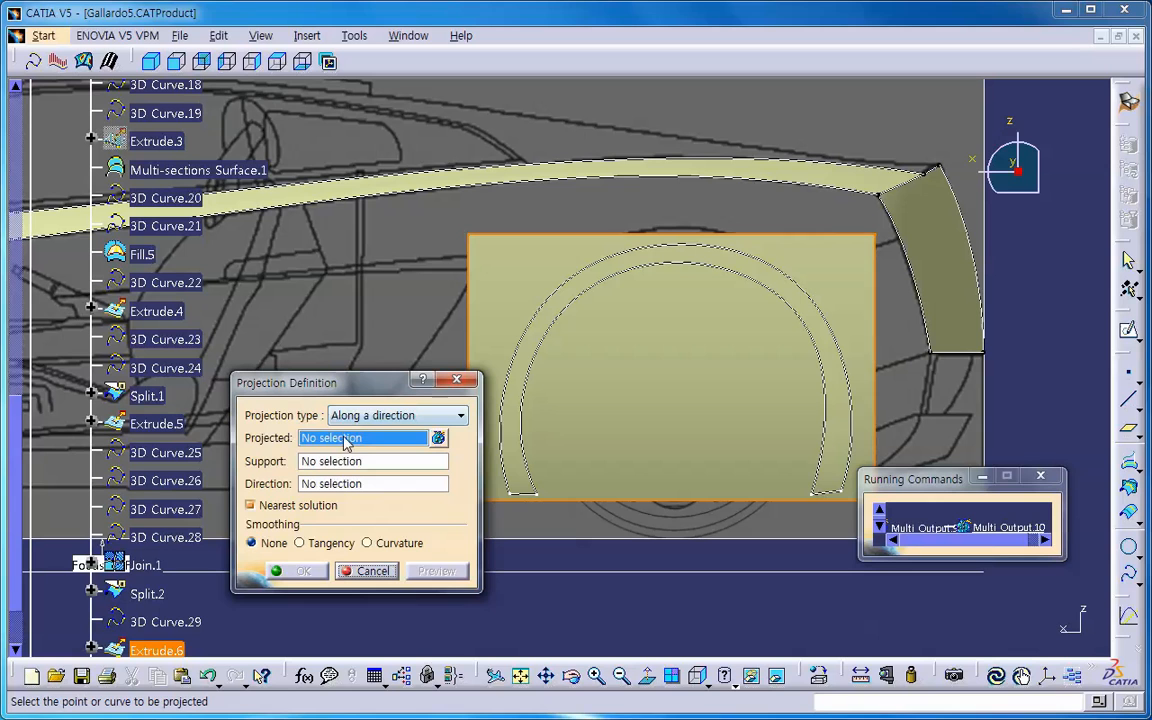
left_click(570, 290)
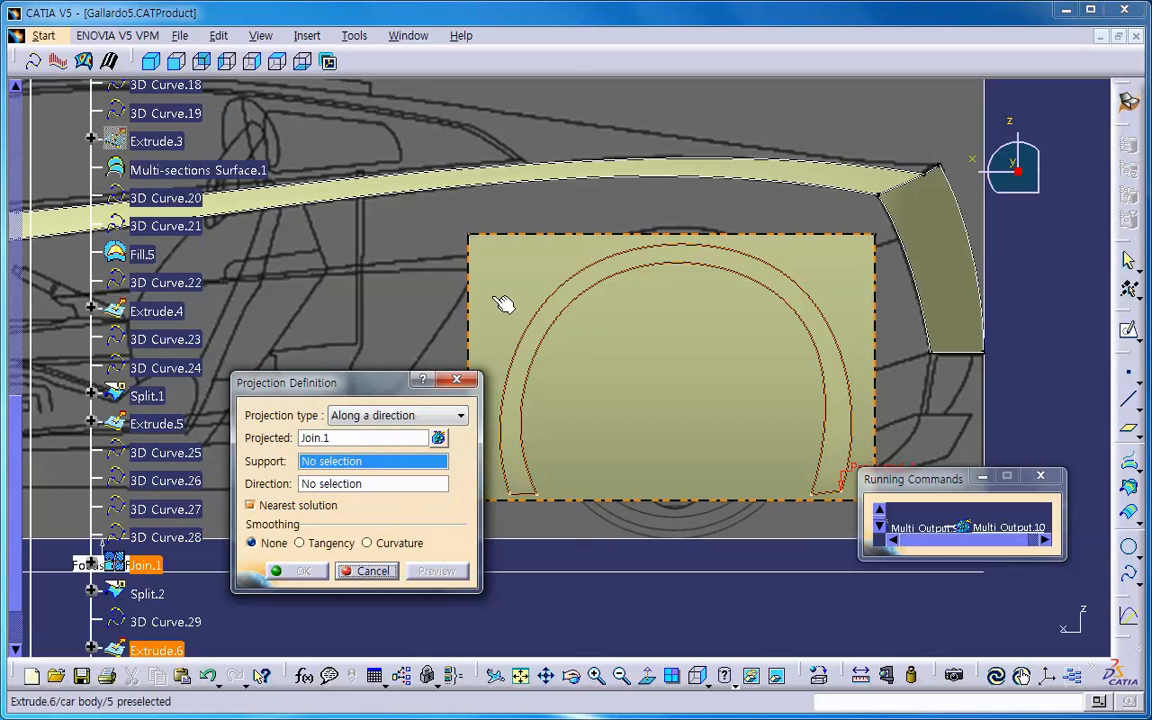
left_click(504, 306)
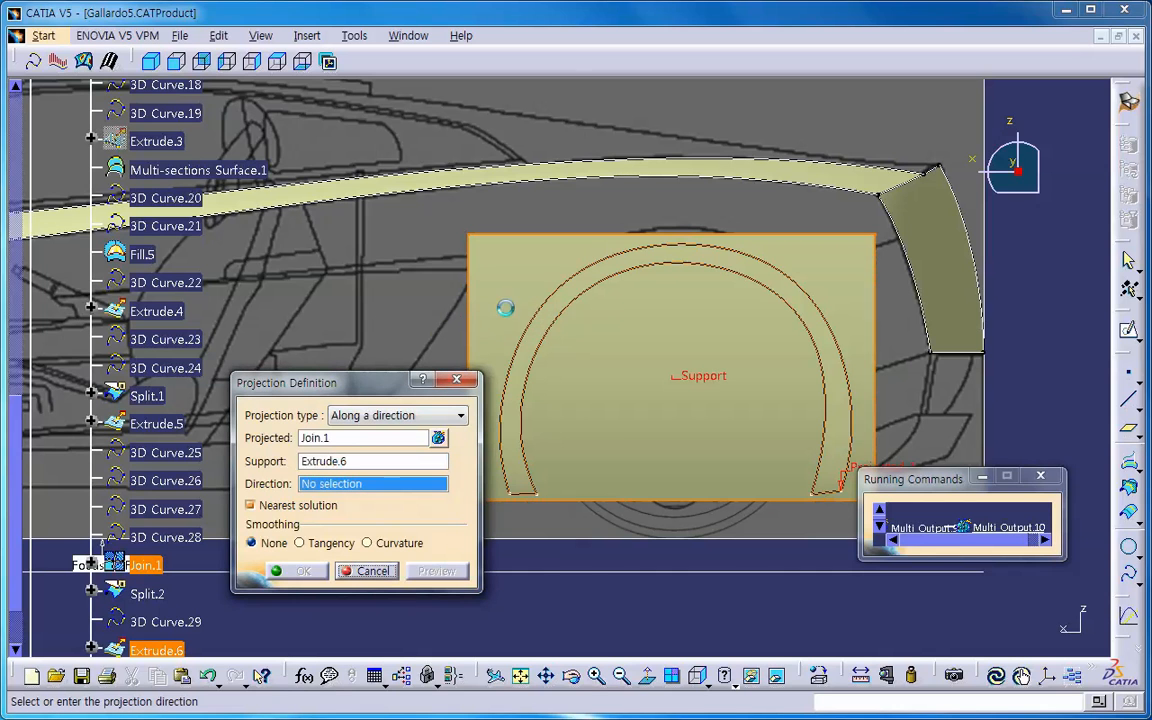
right_click(407, 489)
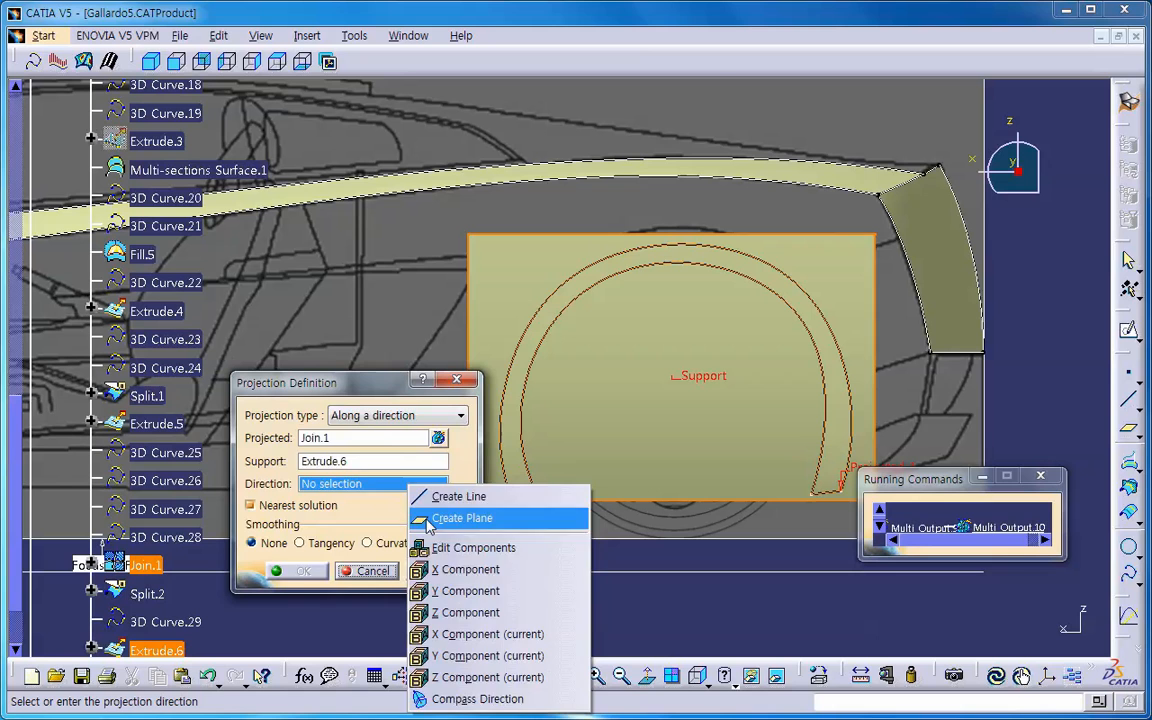
left_click(455, 590)
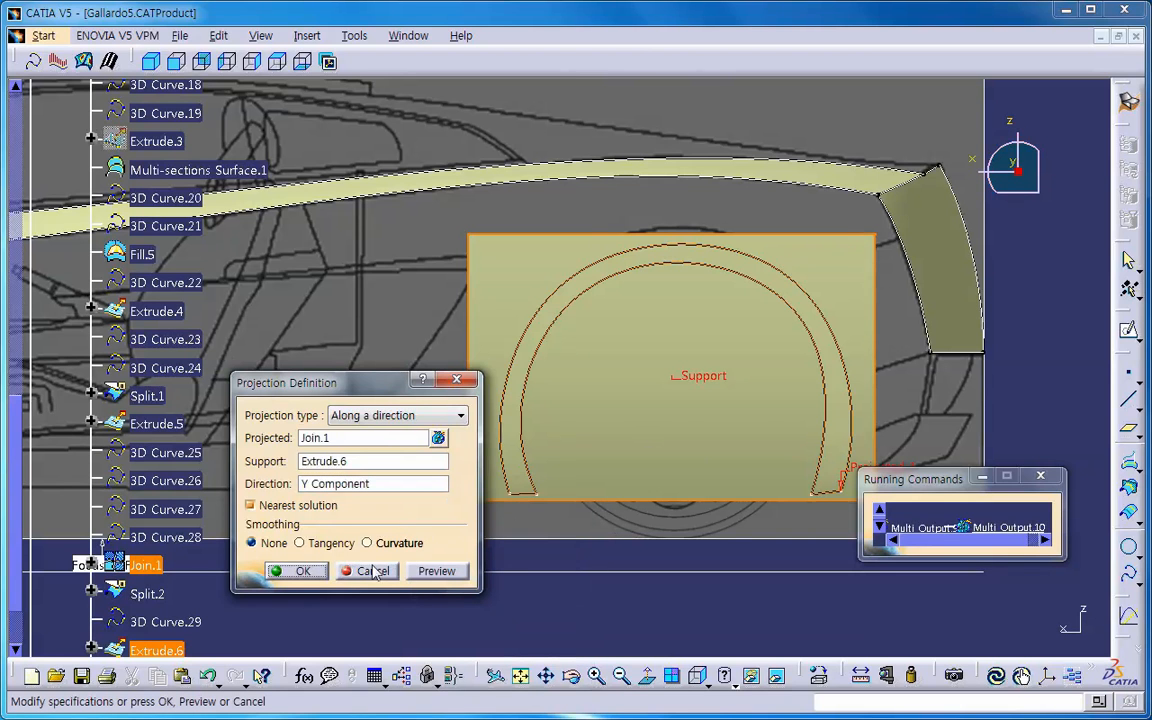
left_click(318, 573)
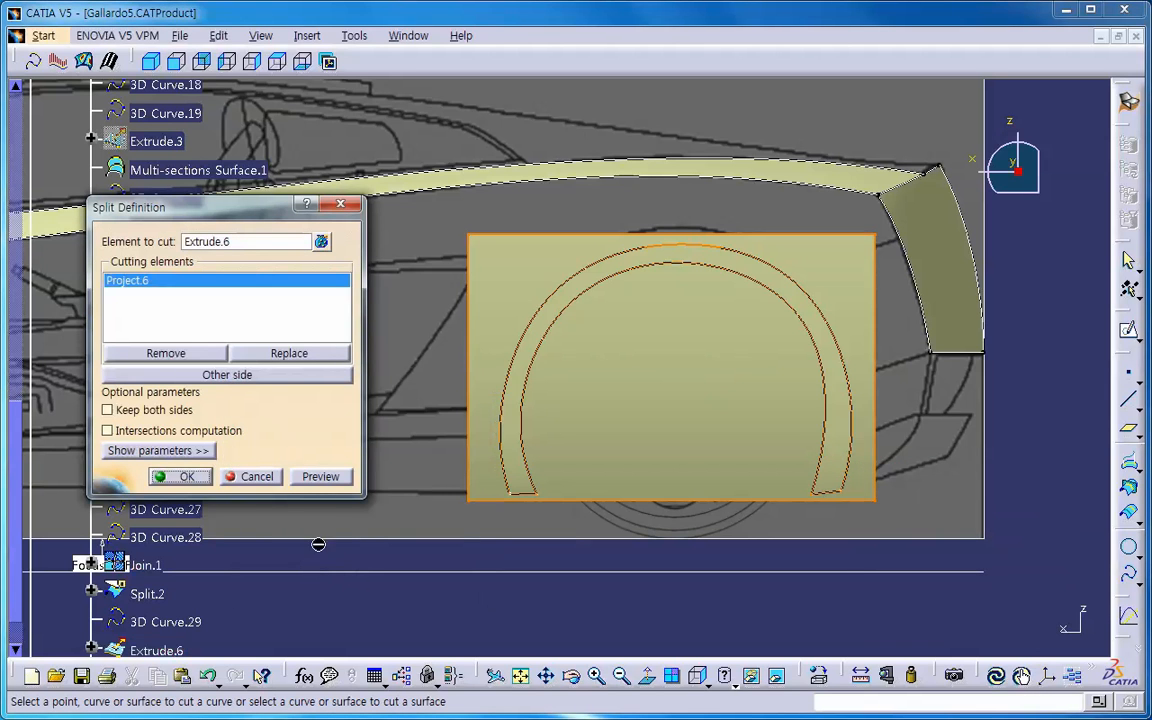
Step: Switch the split of Extrude.6 to the other side to keep only the arch-shaped strip, and accept it
left_click(342, 478)
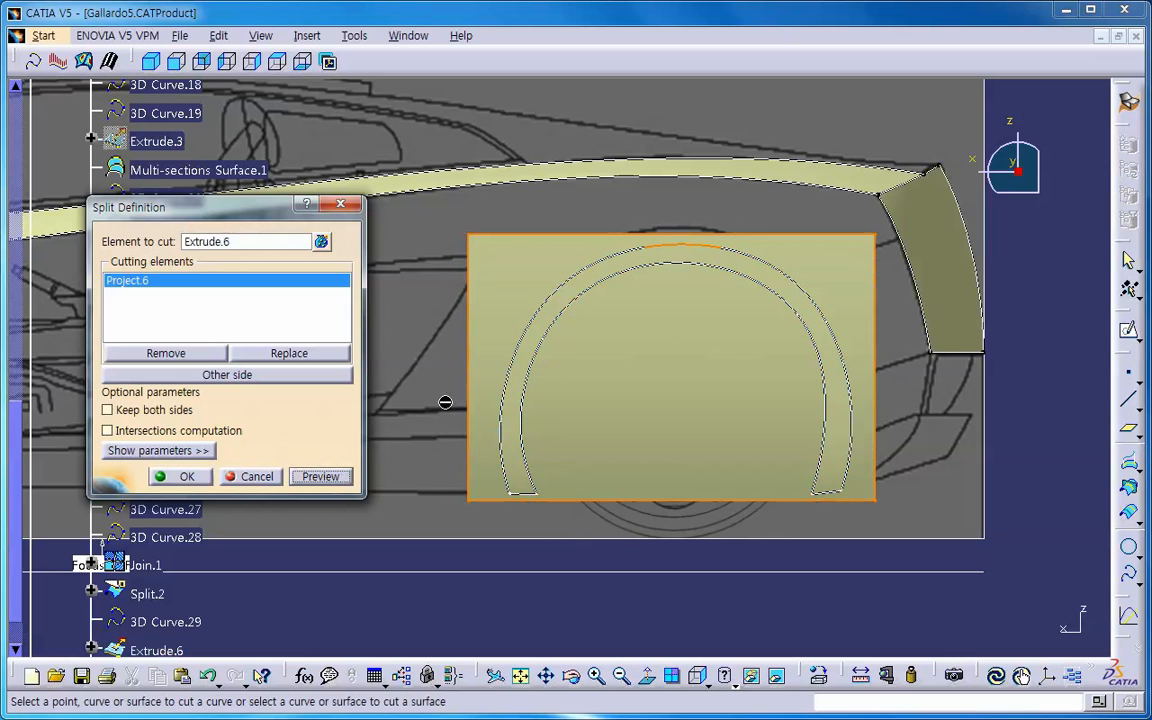
left_click(238, 374)
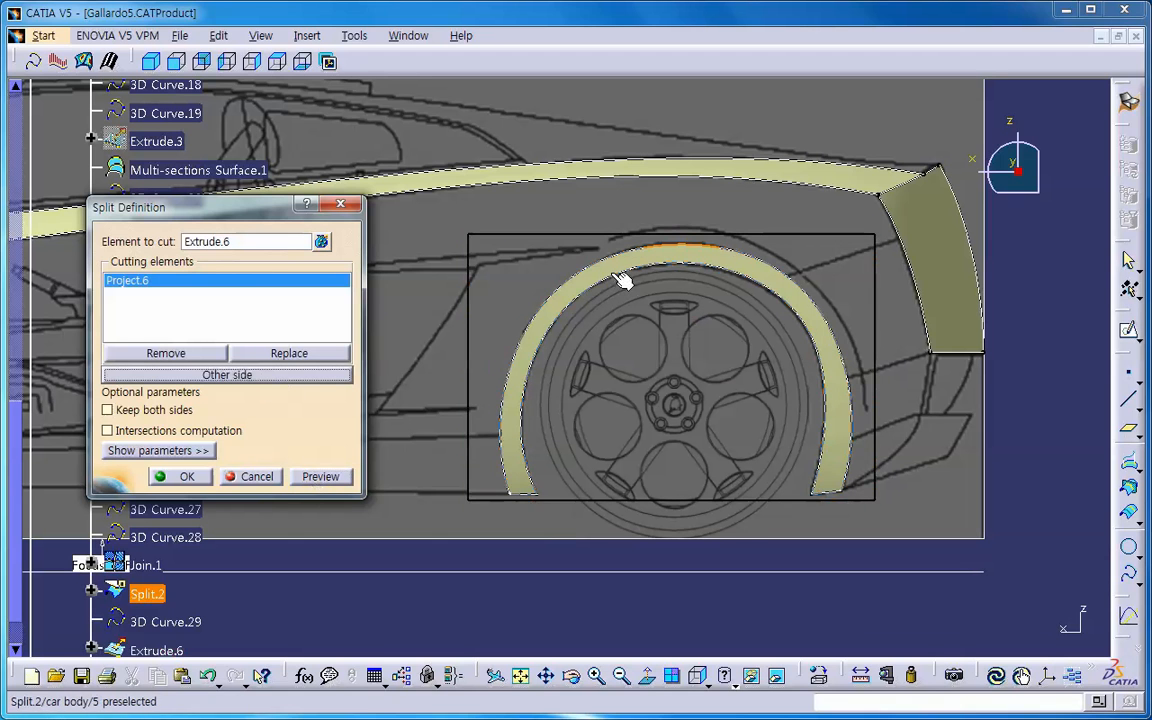
left_click(207, 480)
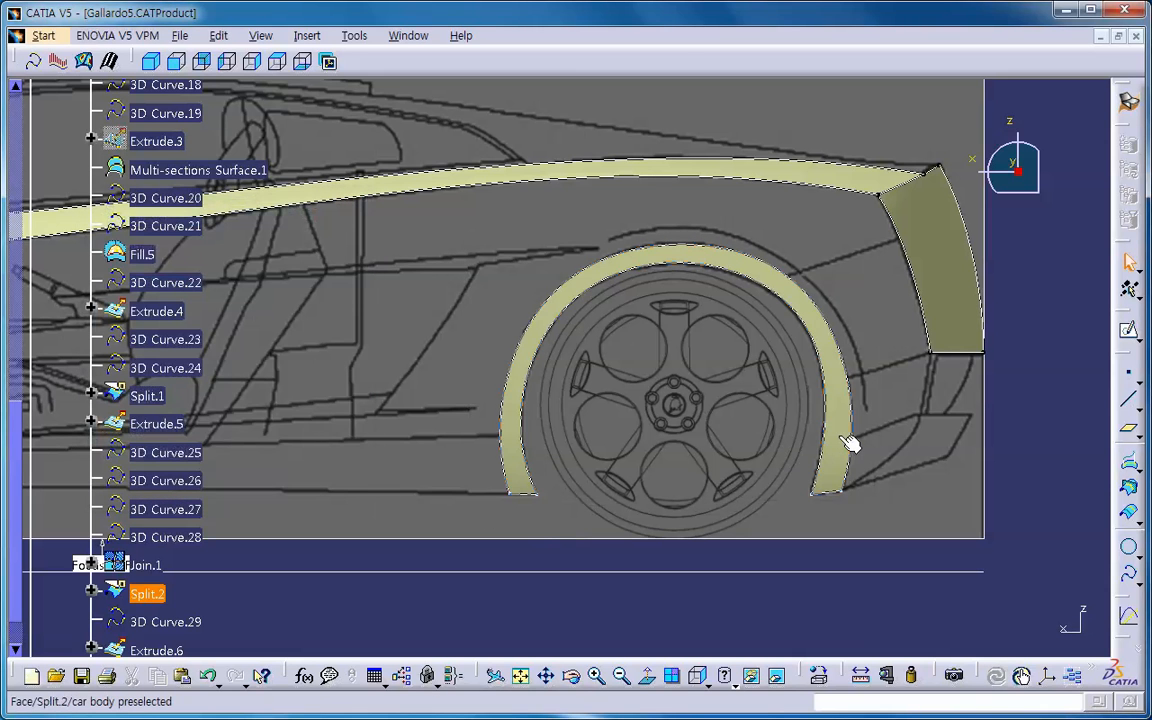
Step: Examine the gap between the two rear wheel arch strips in perspective, back and side views
middle_click_drag(849, 443, 653, 401)
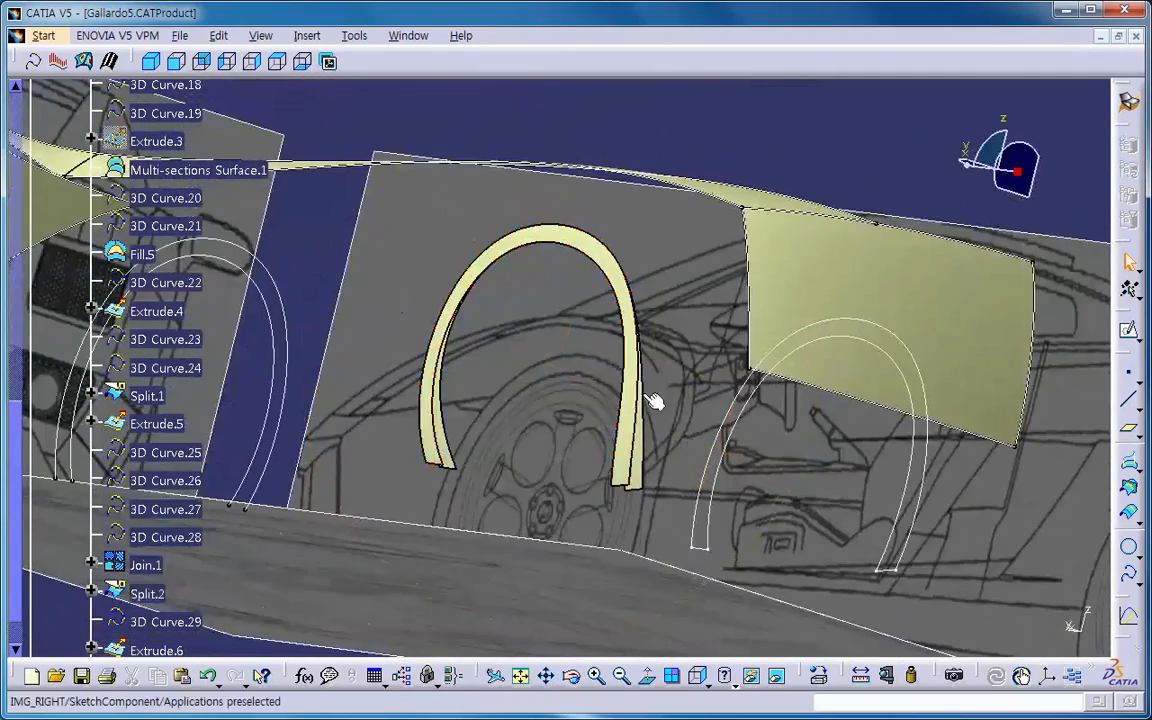
left_click(250, 61)
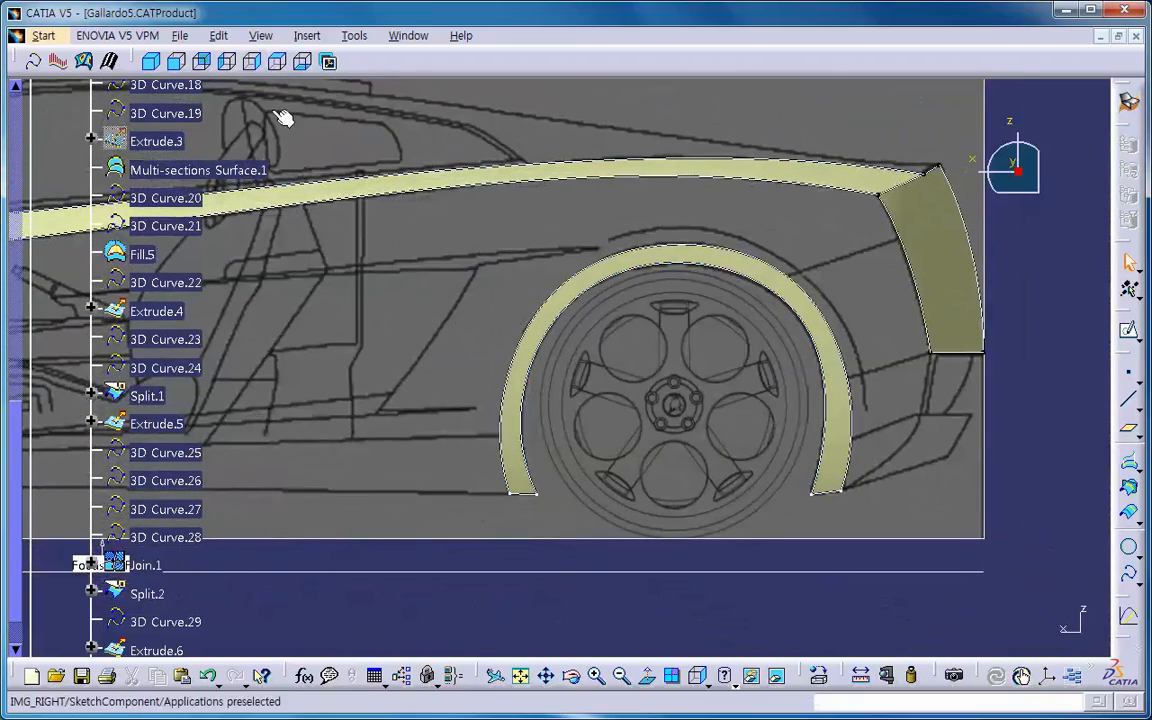
left_click(204, 63)
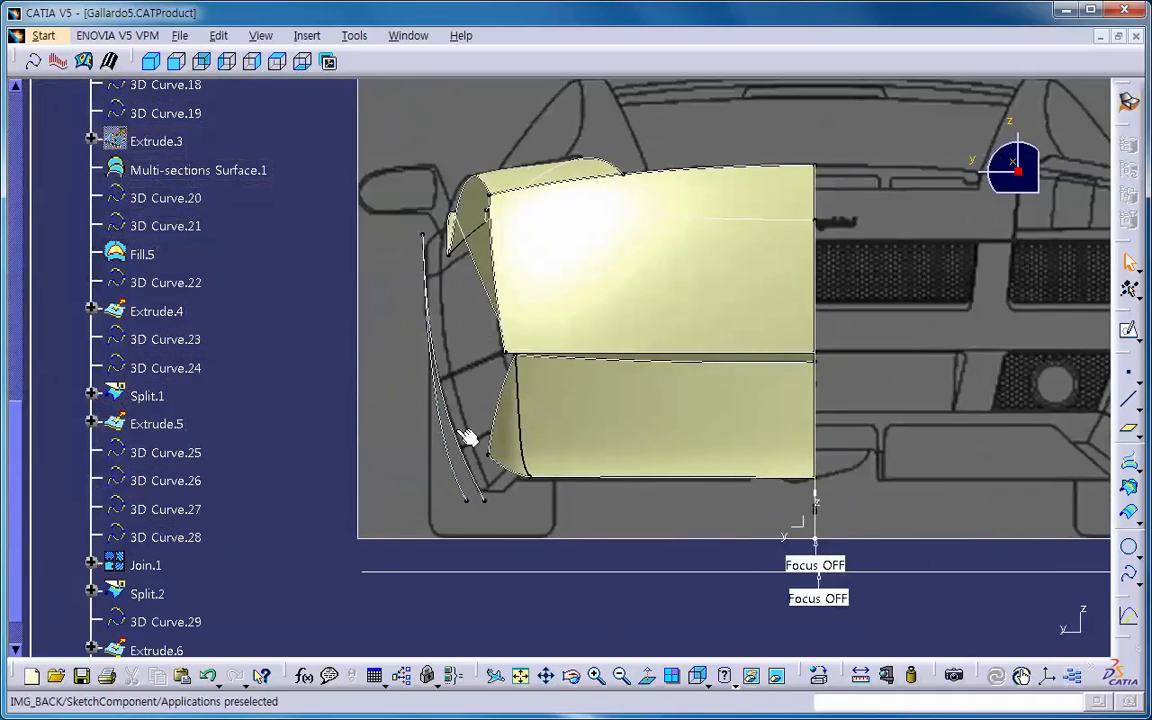
middle_click_drag(452, 378, 535, 437)
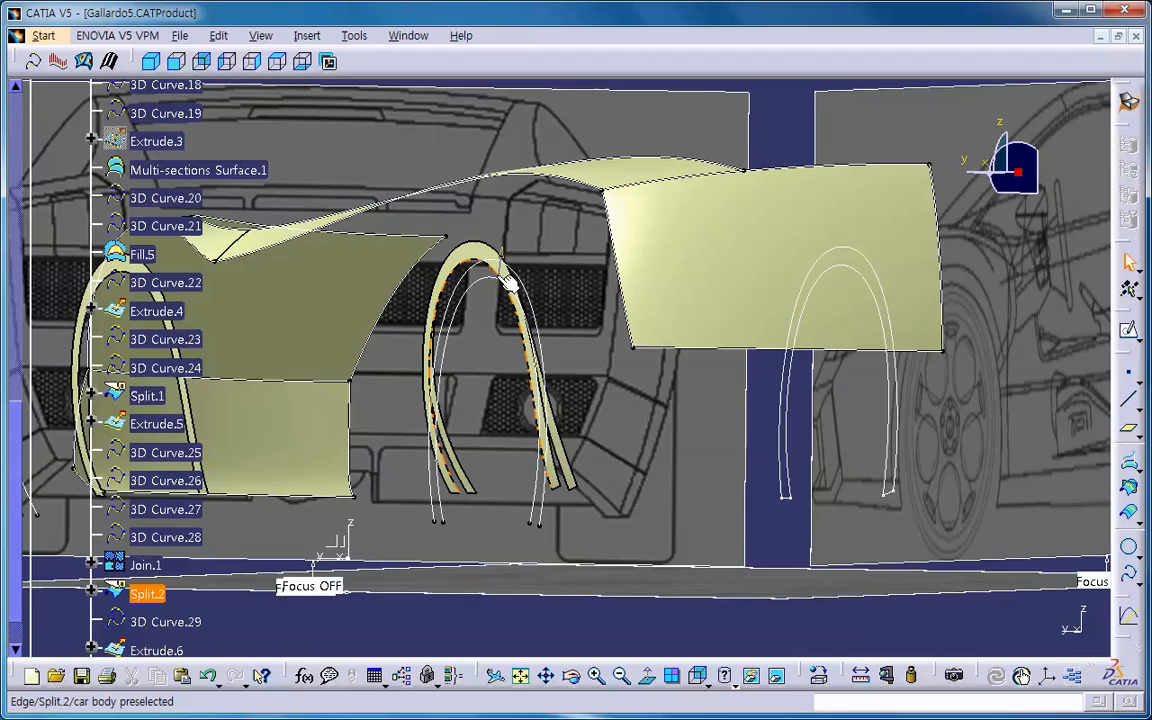
middle_click_drag(501, 272, 607, 334)
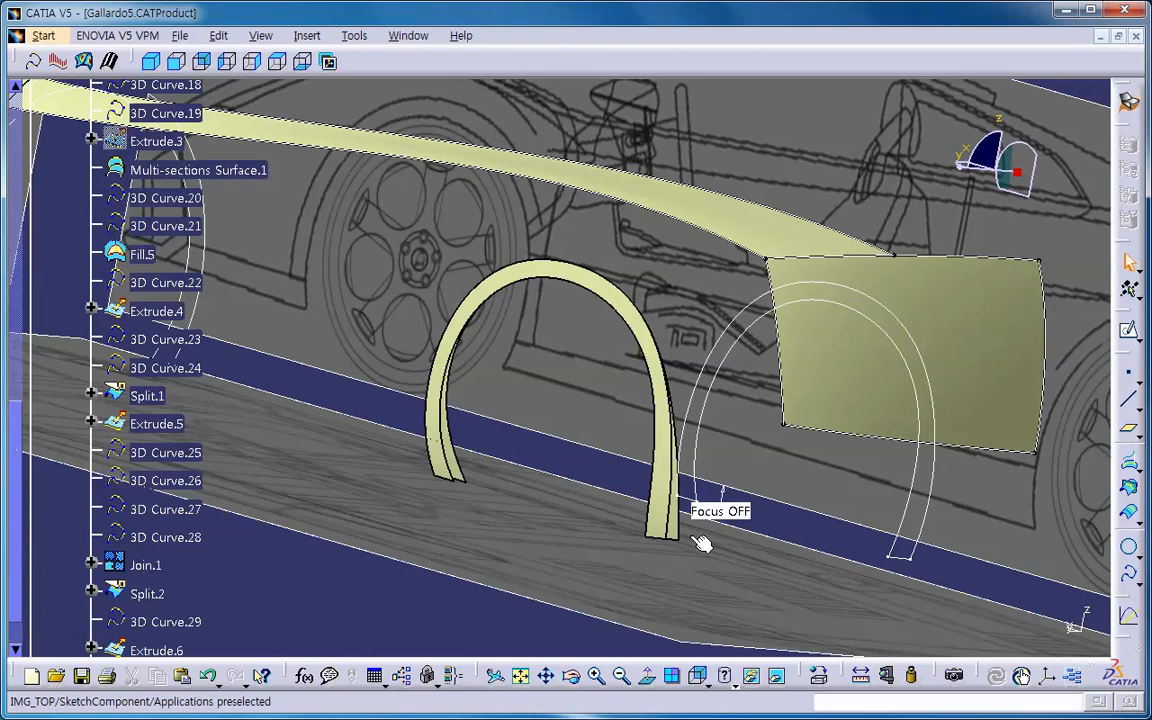
left_click(255, 62)
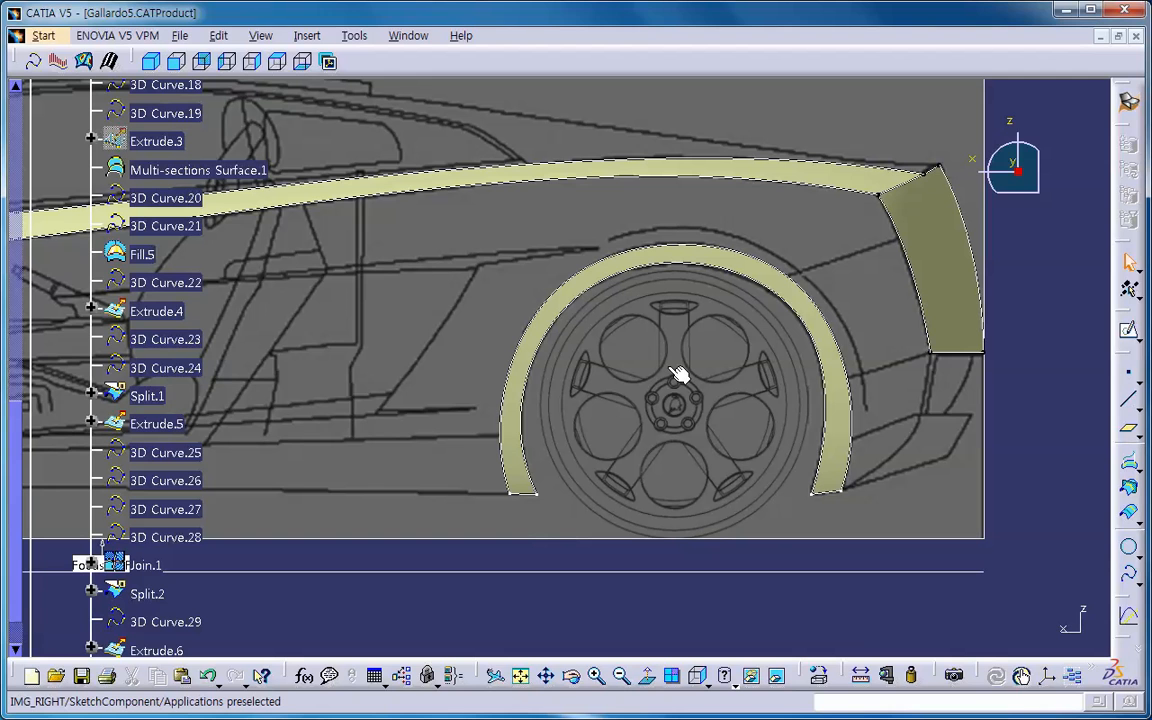
Step: Draw a two-point vertical 3D curve in side view, crossing the top of the rear wheel arch strip from above it to the wheel
left_click(35, 66)
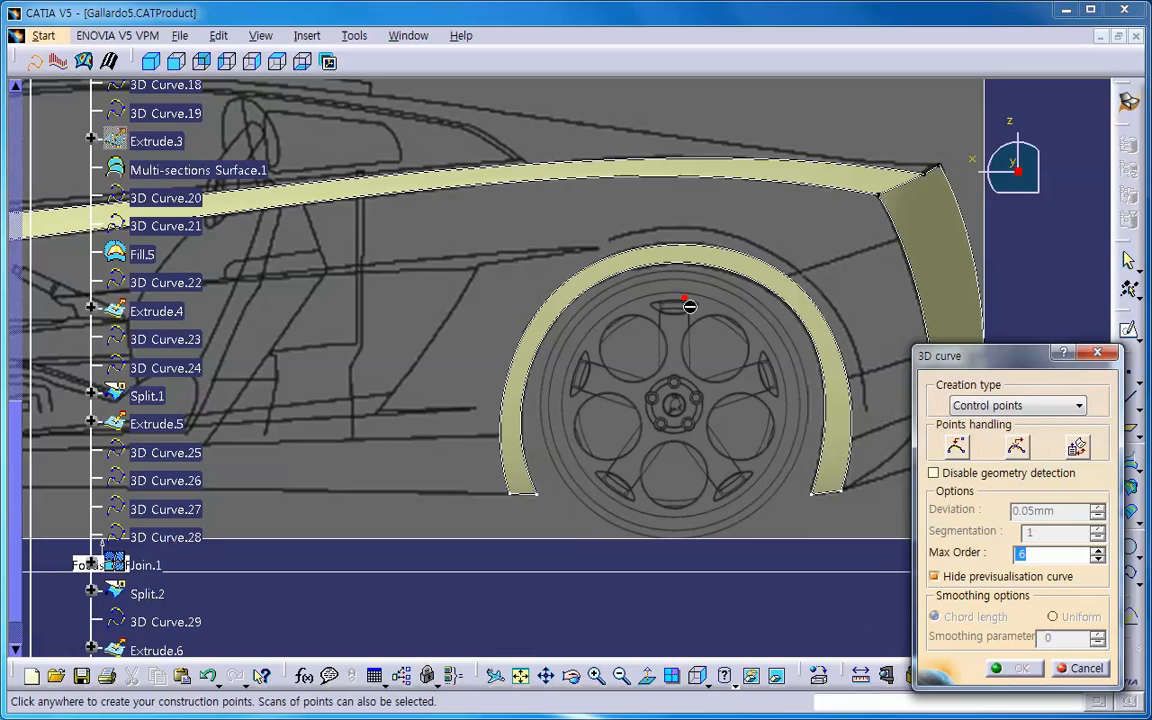
middle_click_drag(689, 306, 733, 224, "ctrl")
middle_click_drag(814, 237, 618, 327)
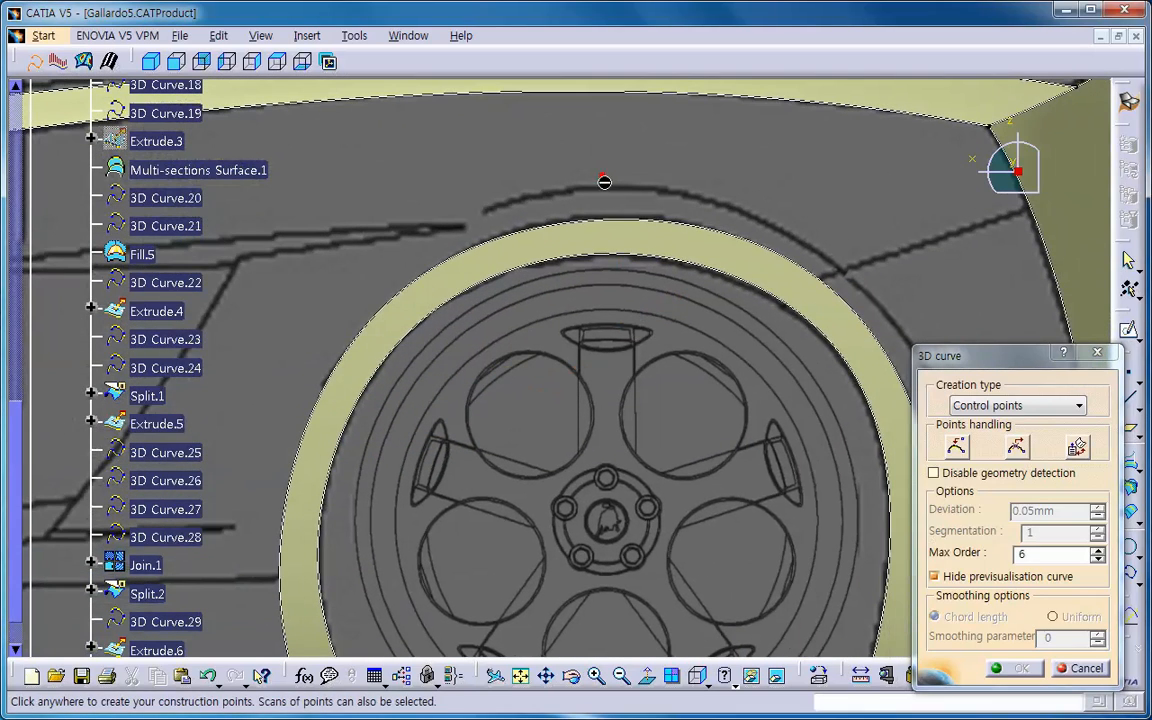
left_click(598, 178)
left_click(598, 305)
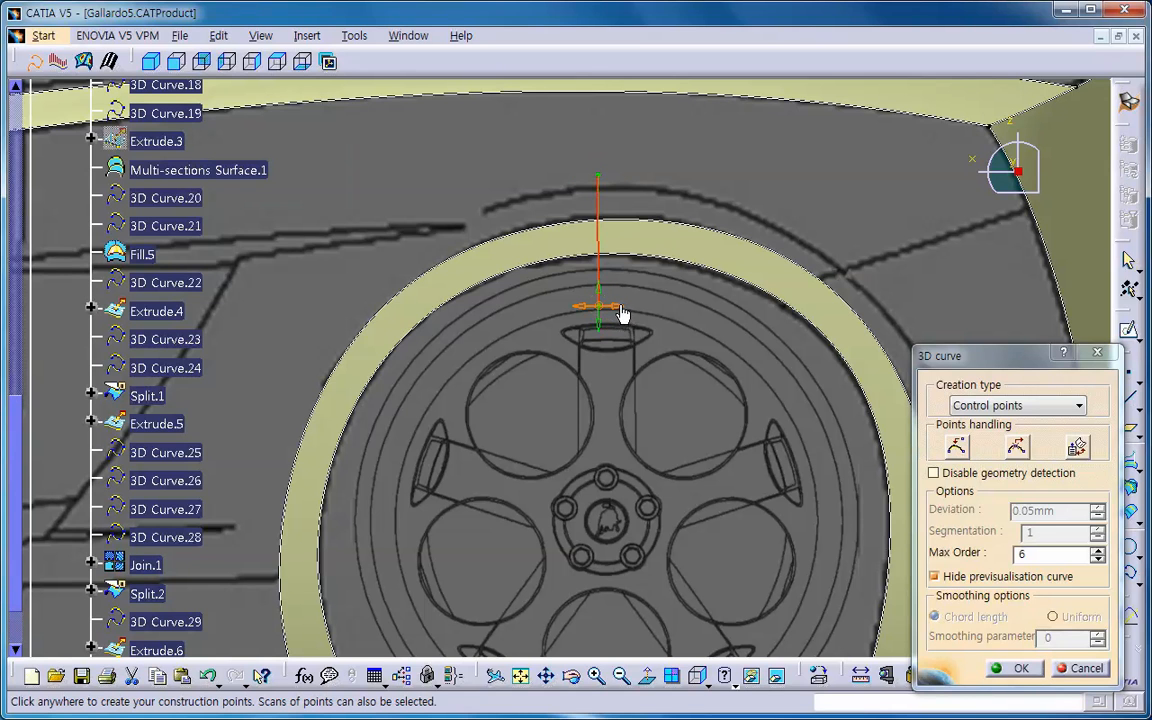
left_click_drag(621, 313, 627, 315)
middle_click_drag(648, 298, 674, 257)
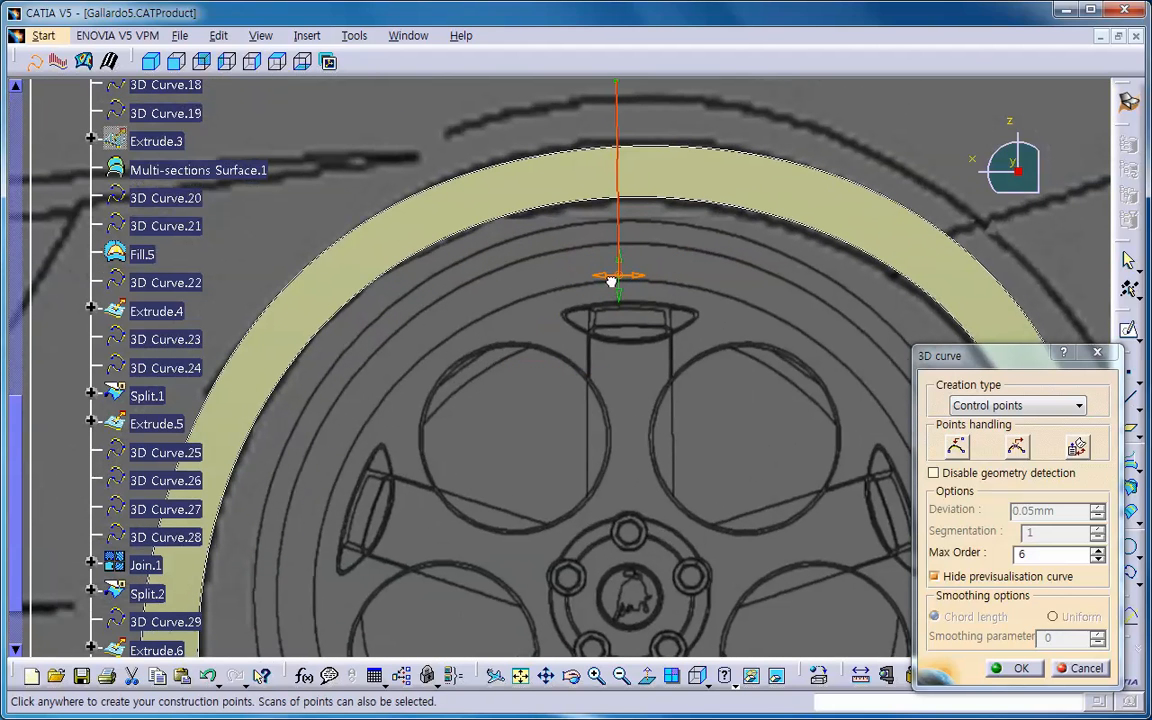
left_click_drag(611, 281, 608, 284)
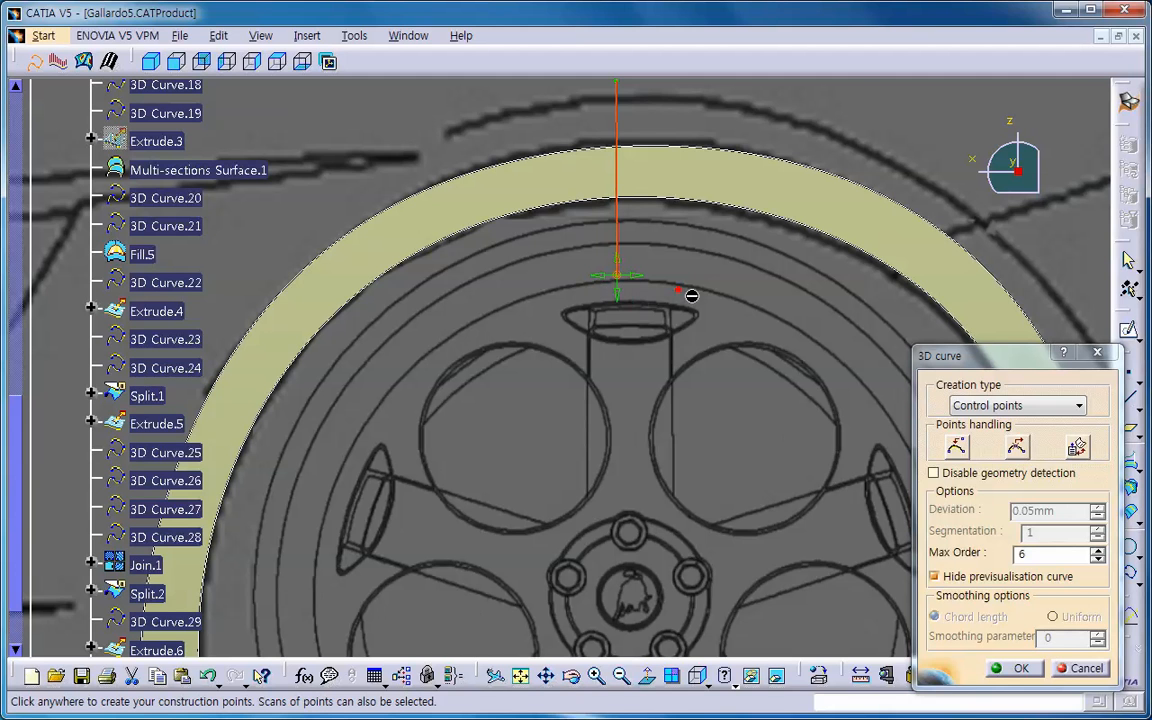
middle_click_drag(697, 275, 708, 337)
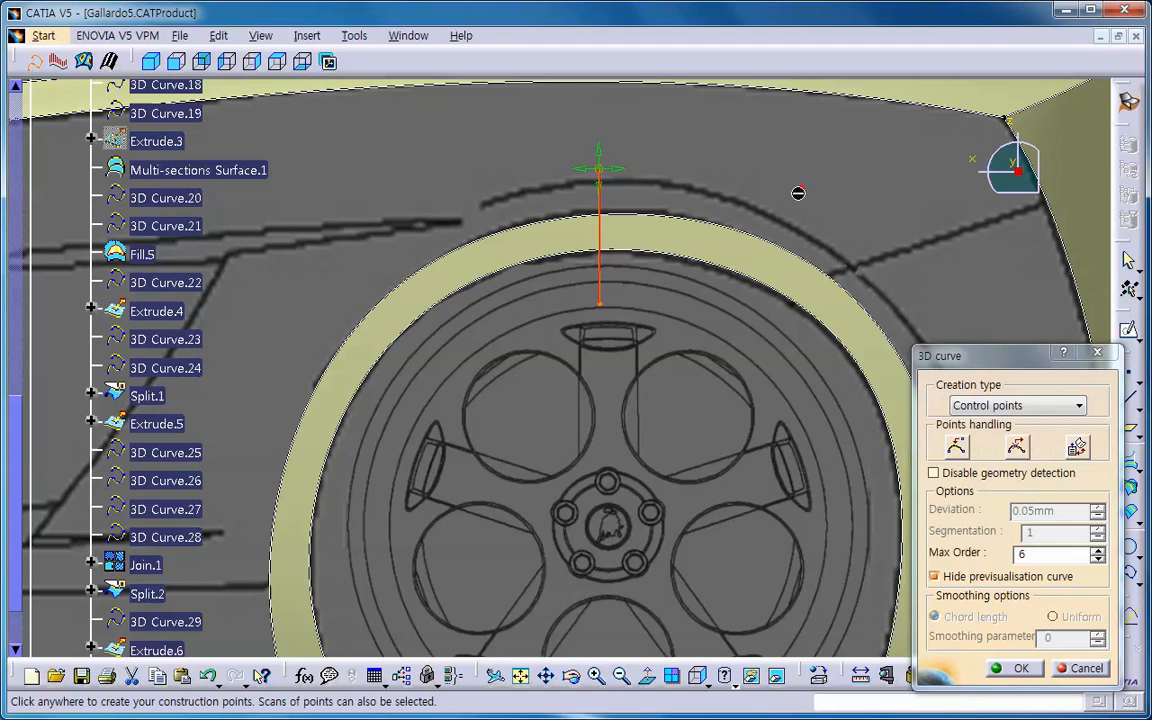
Step: Copy the upper point's X coordinate, -3557.887 mm, to the curve's lower point so they align vertically, and accept the curve
right_click(597, 170)
left_click(640, 181)
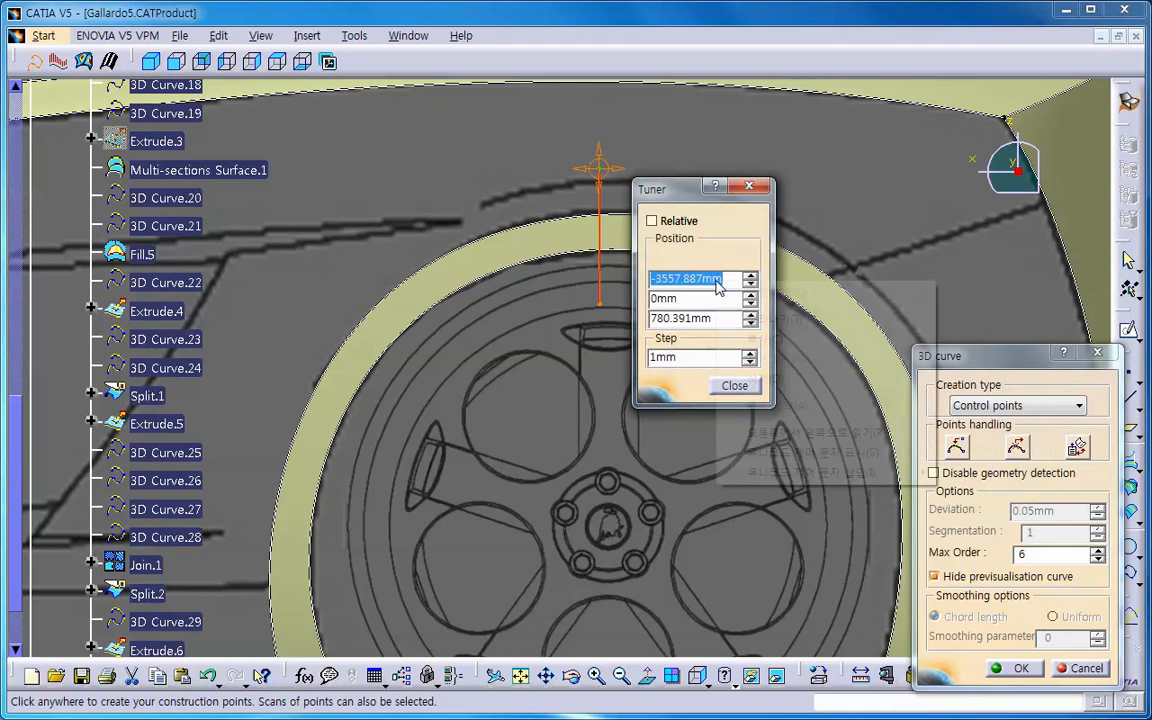
right_click(717, 282)
left_click(778, 340)
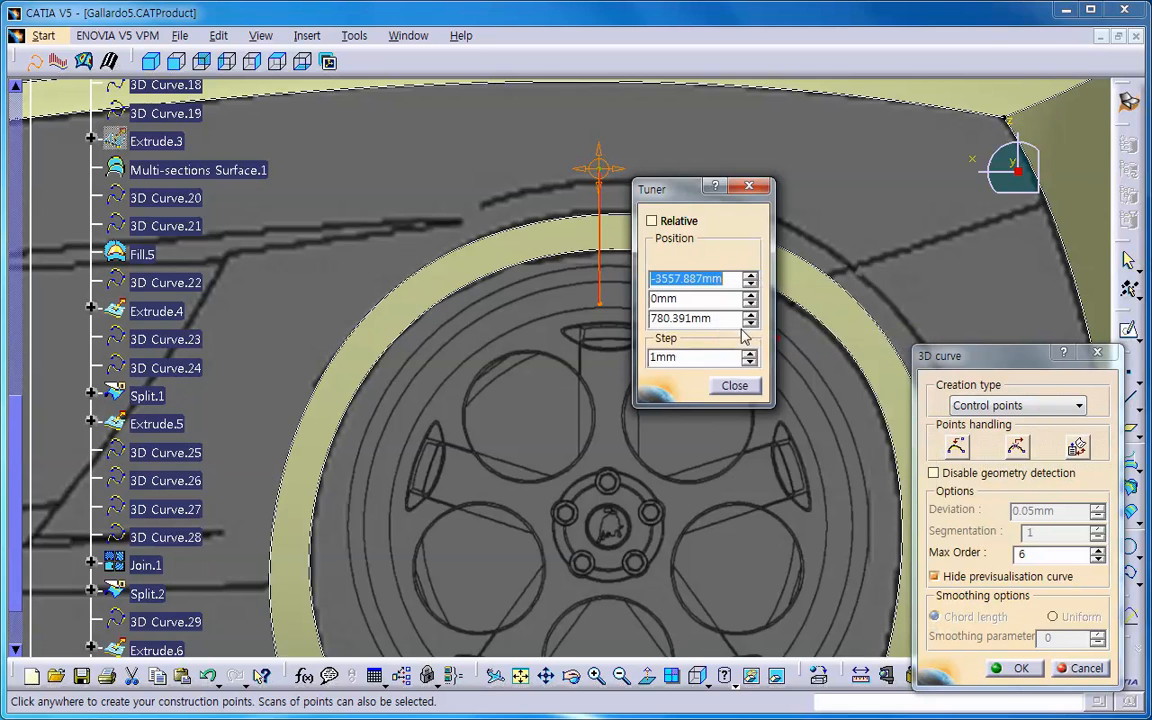
left_click(601, 306)
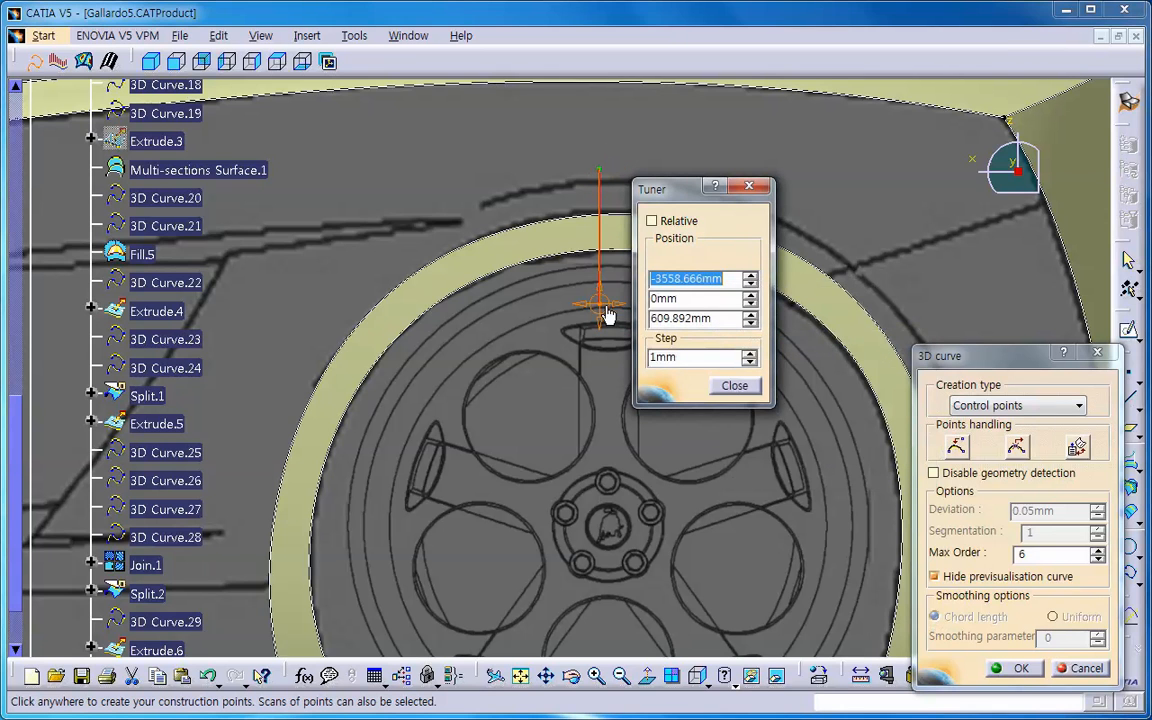
left_click(600, 172)
left_click(603, 310)
right_click(717, 282)
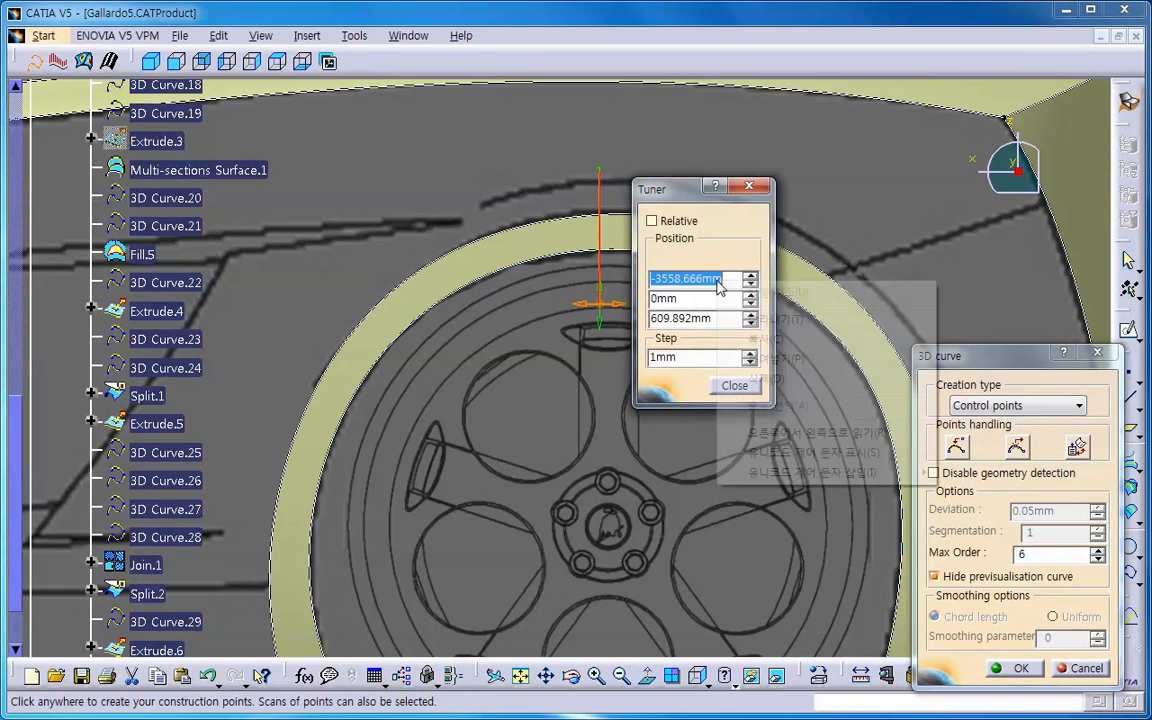
left_click(772, 358)
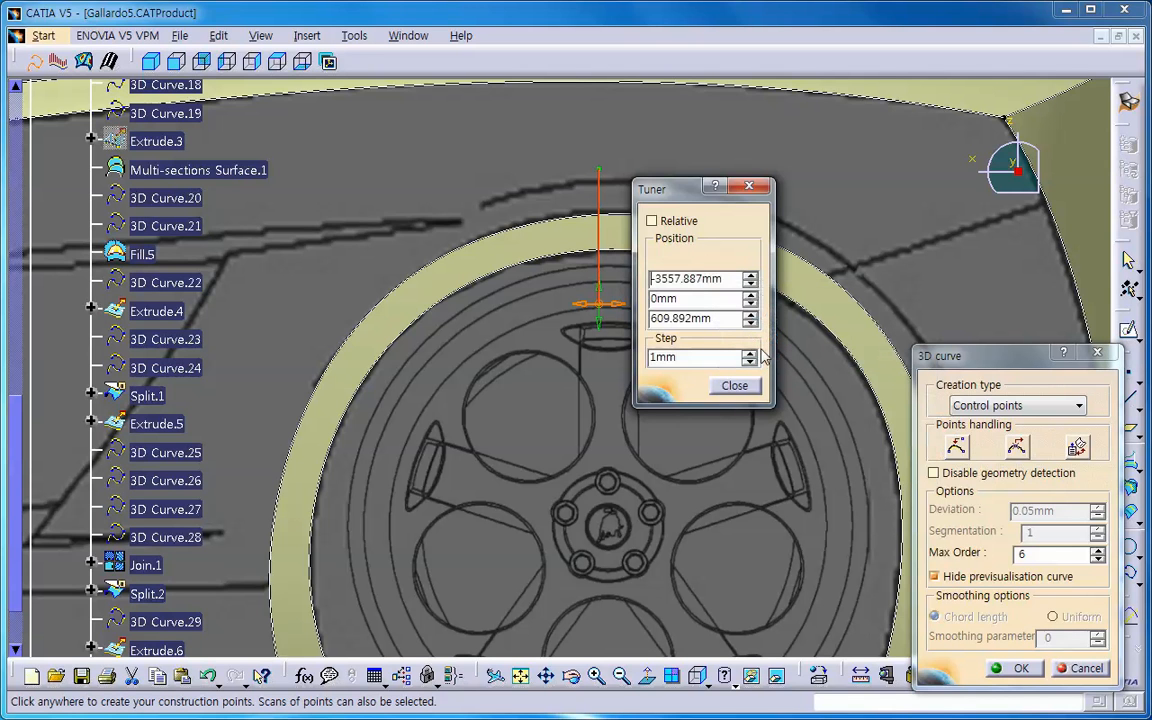
left_click(740, 390)
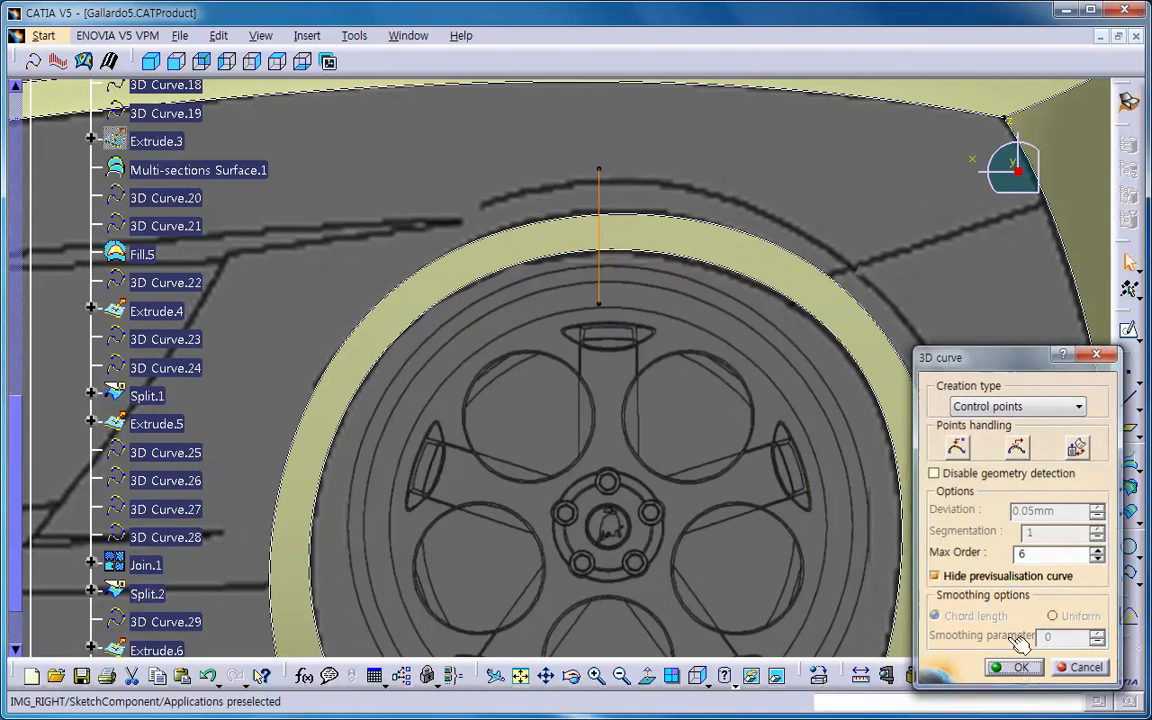
left_click(1015, 668)
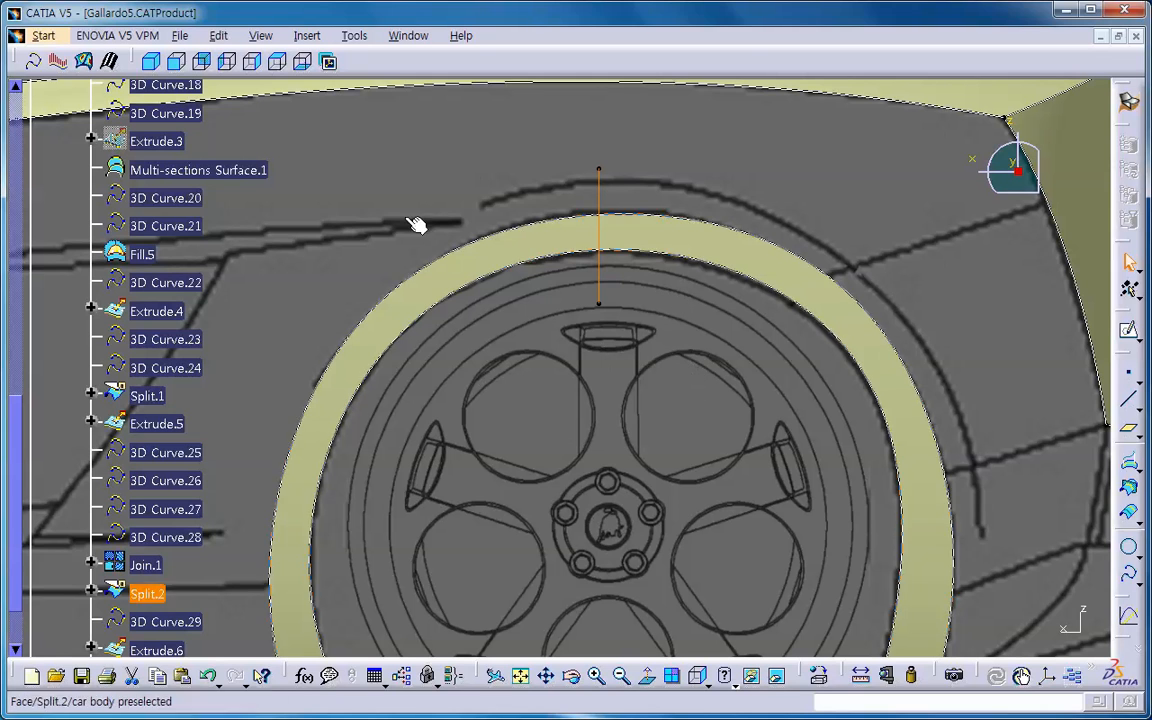
Step: Start a Split operation in perspective view and try cutting the vertical curve 3D Curve.30 with the wheel arch strip Split.2
left_click(150, 62)
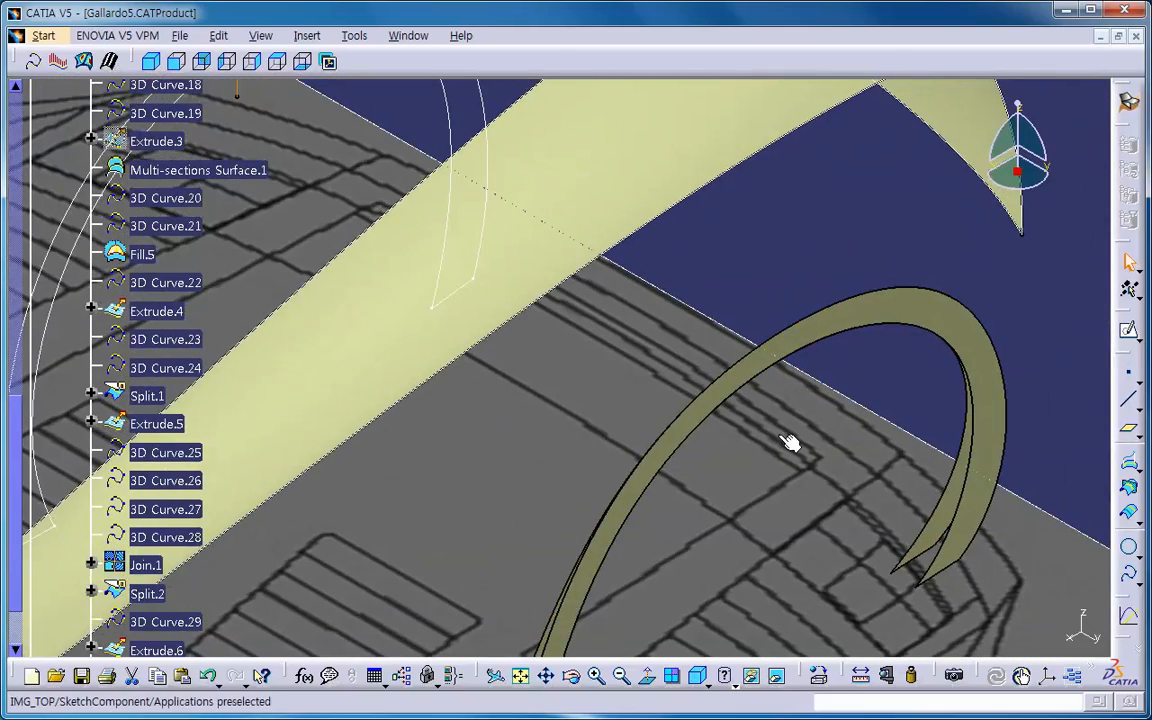
middle_click_drag(785, 432, 769, 519)
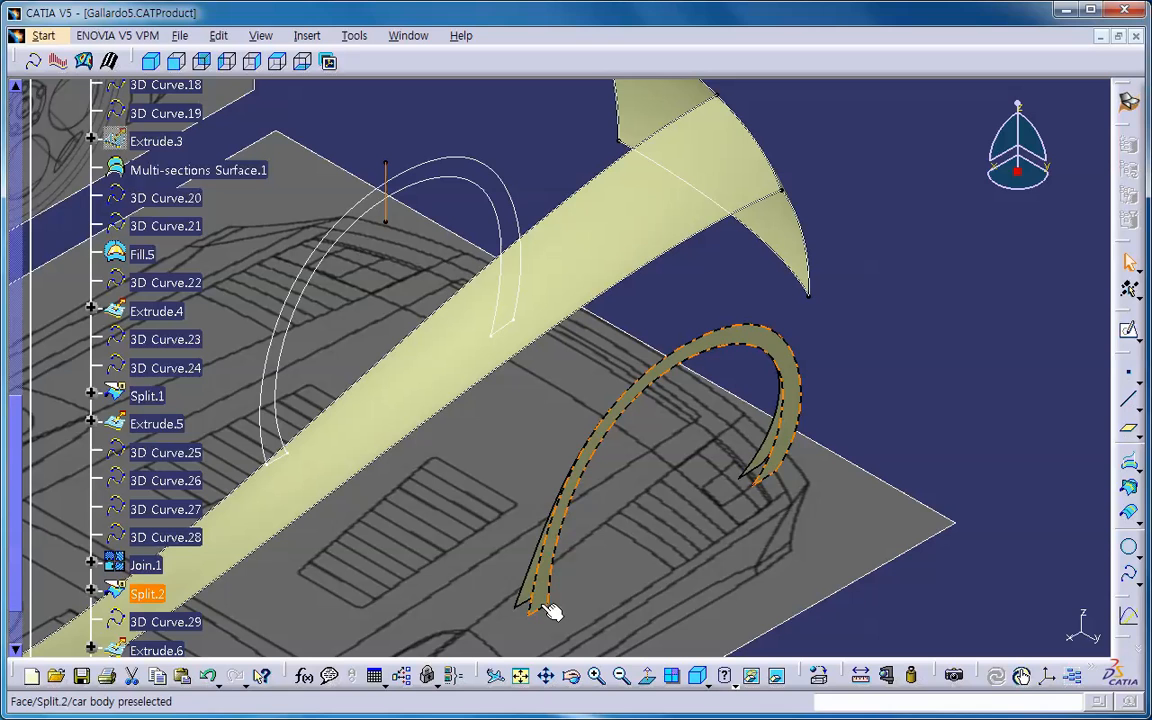
left_click(700, 336)
left_click(308, 36)
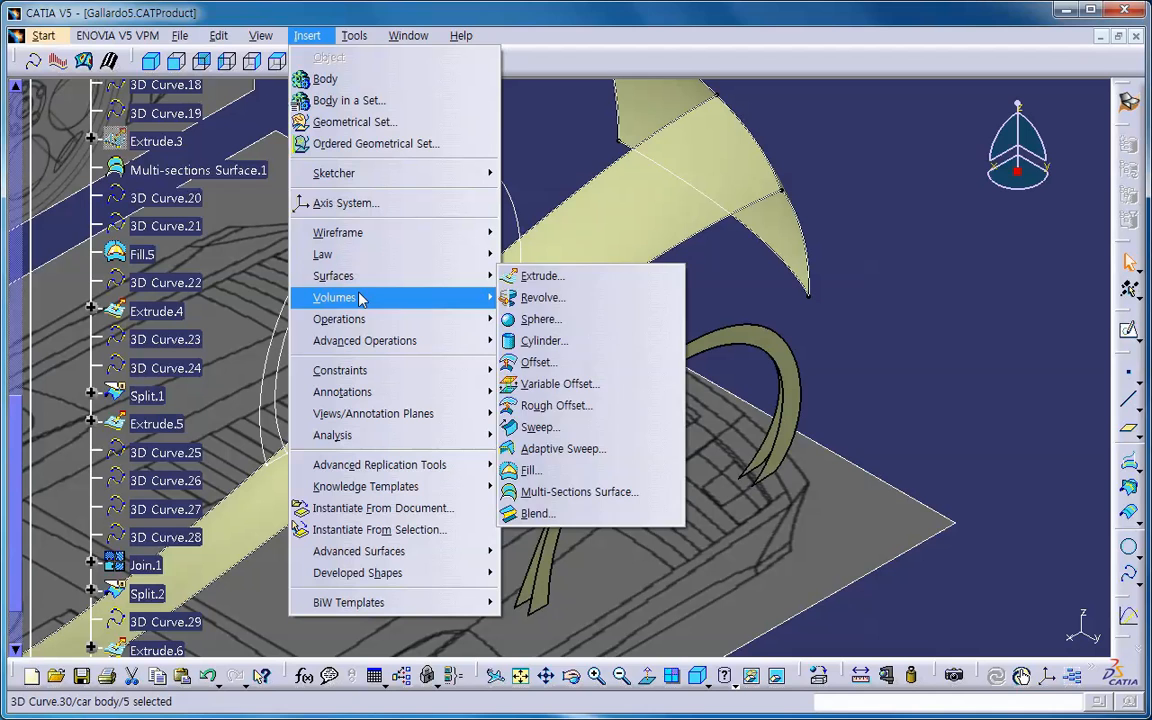
mouse_move(335, 319)
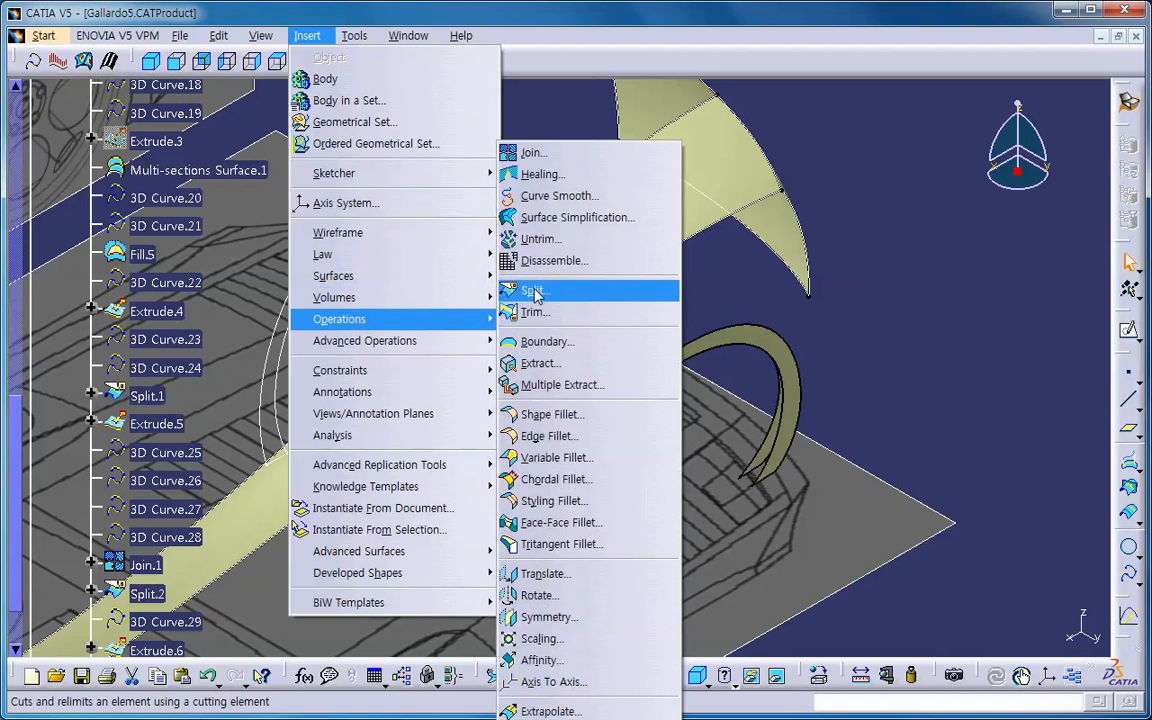
left_click(537, 292)
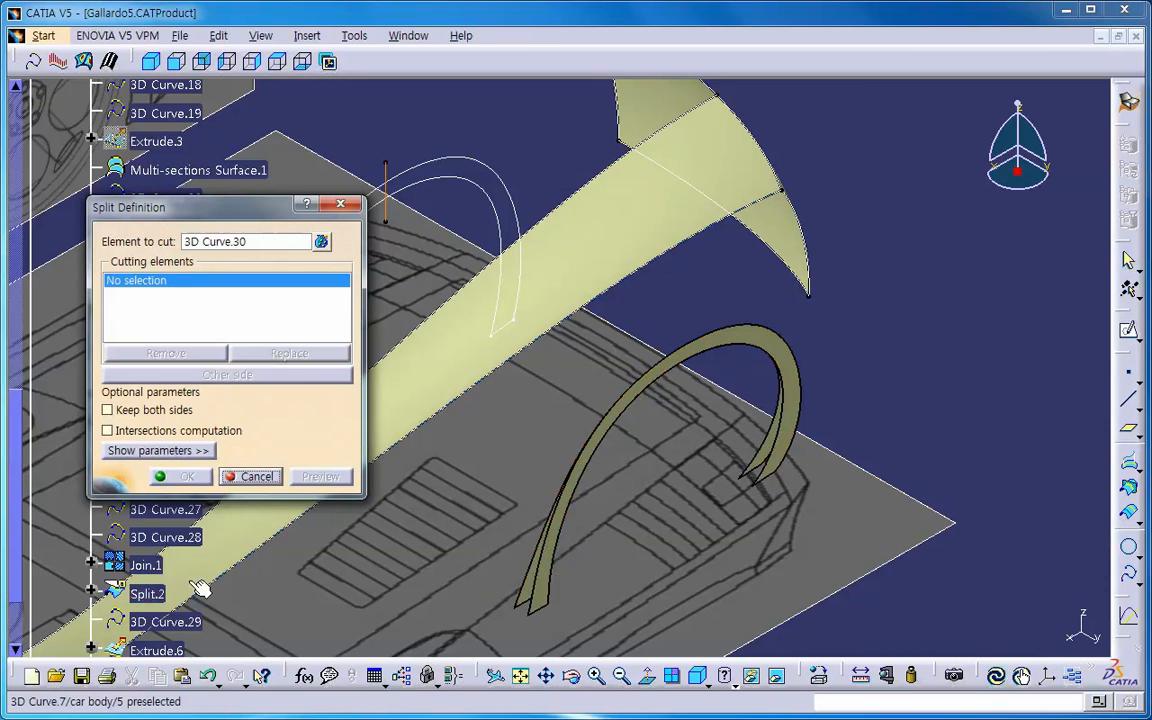
left_click_drag(23, 521, 31, 572)
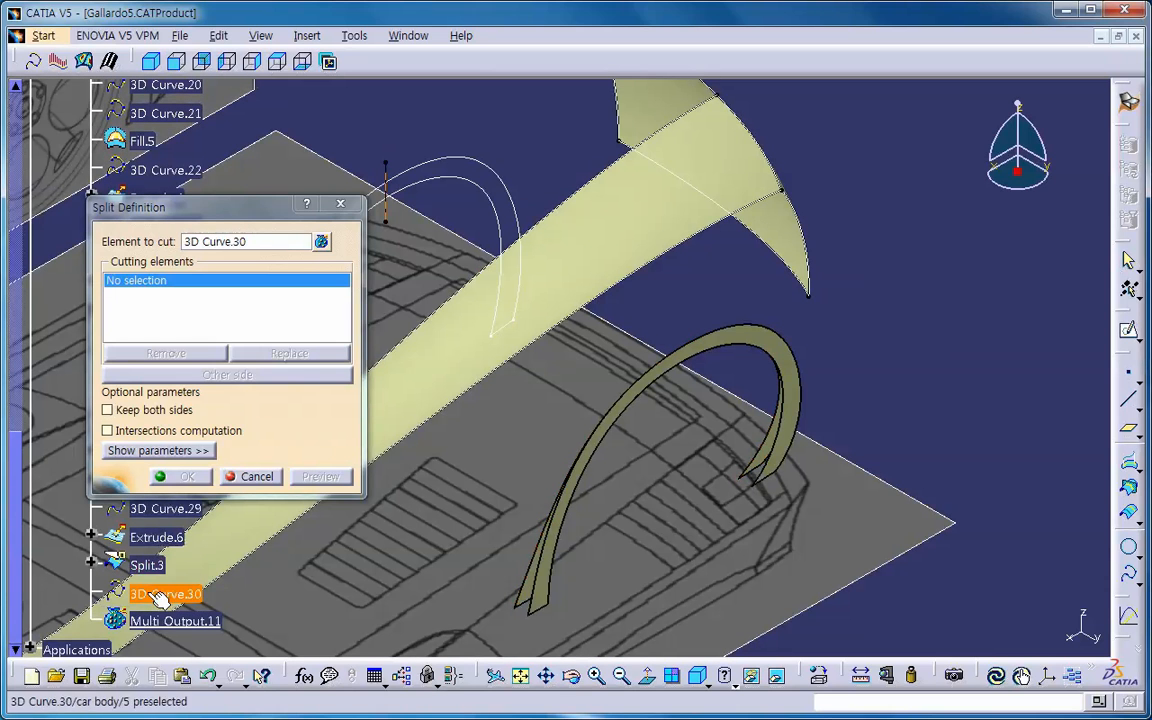
left_click(159, 596)
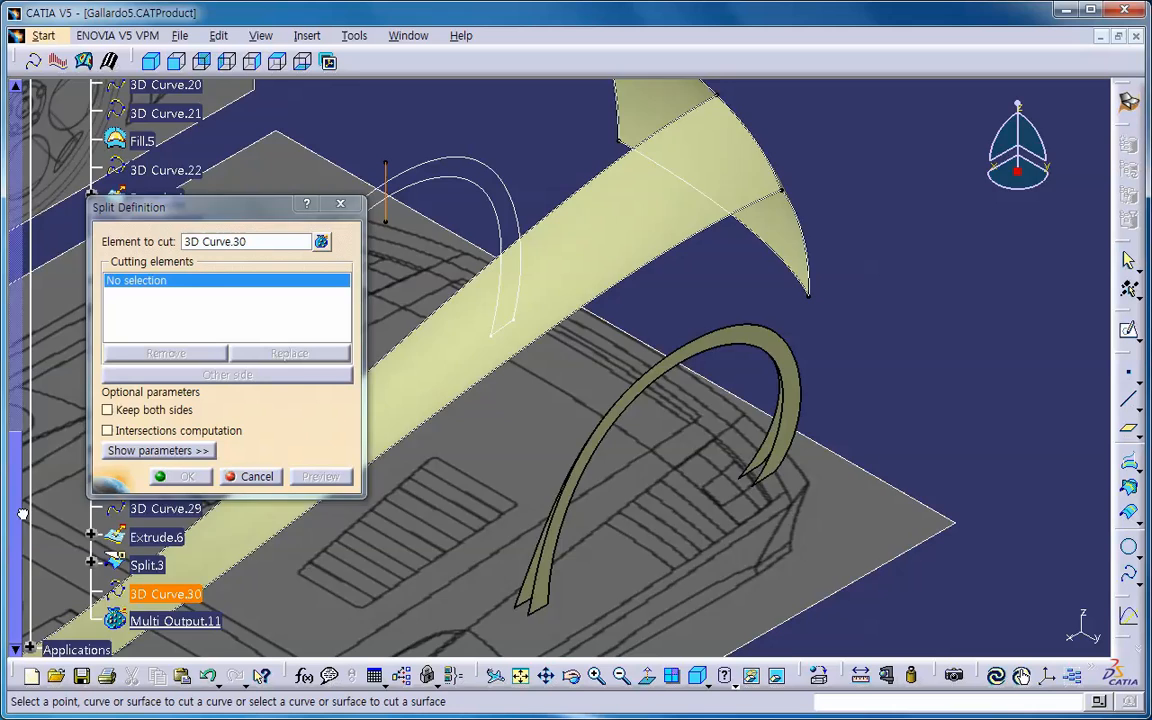
left_click_drag(22, 514, 32, 490)
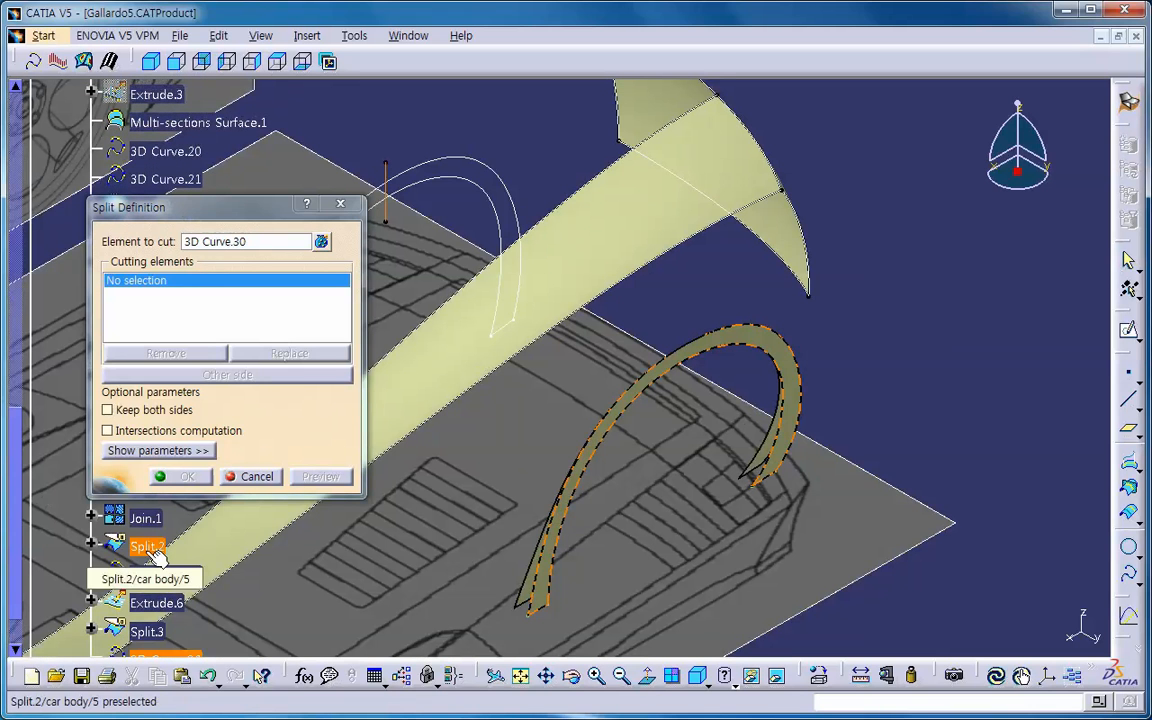
left_click(147, 547)
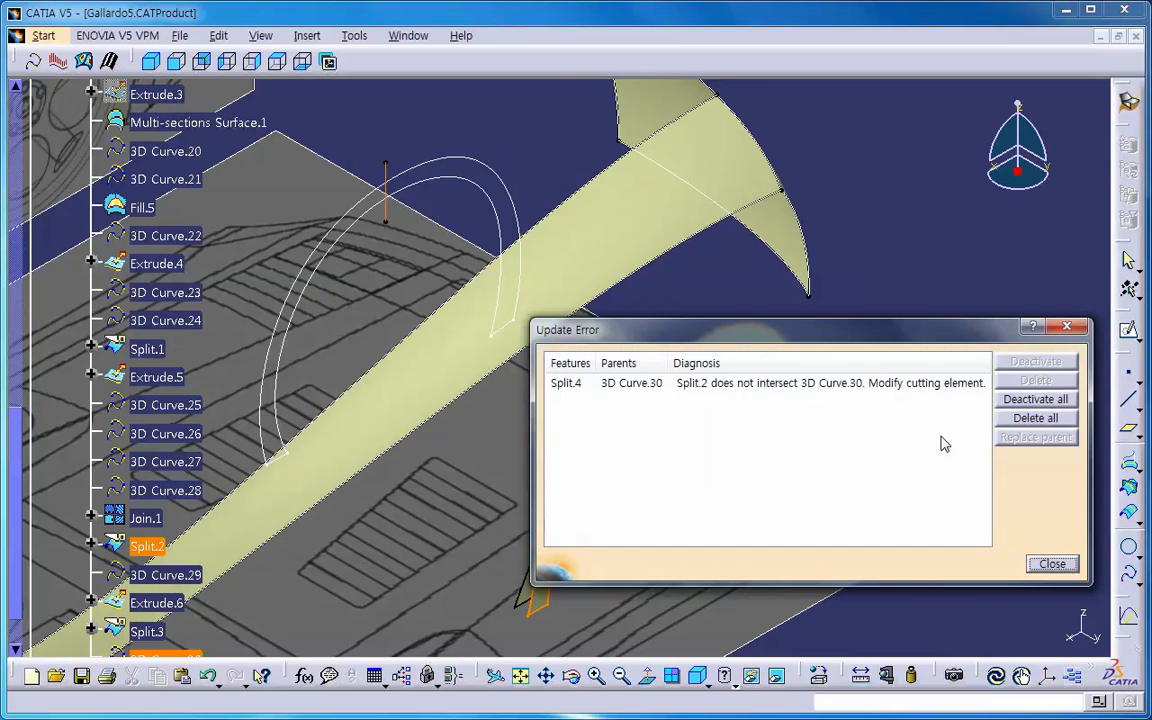
left_click(1052, 564)
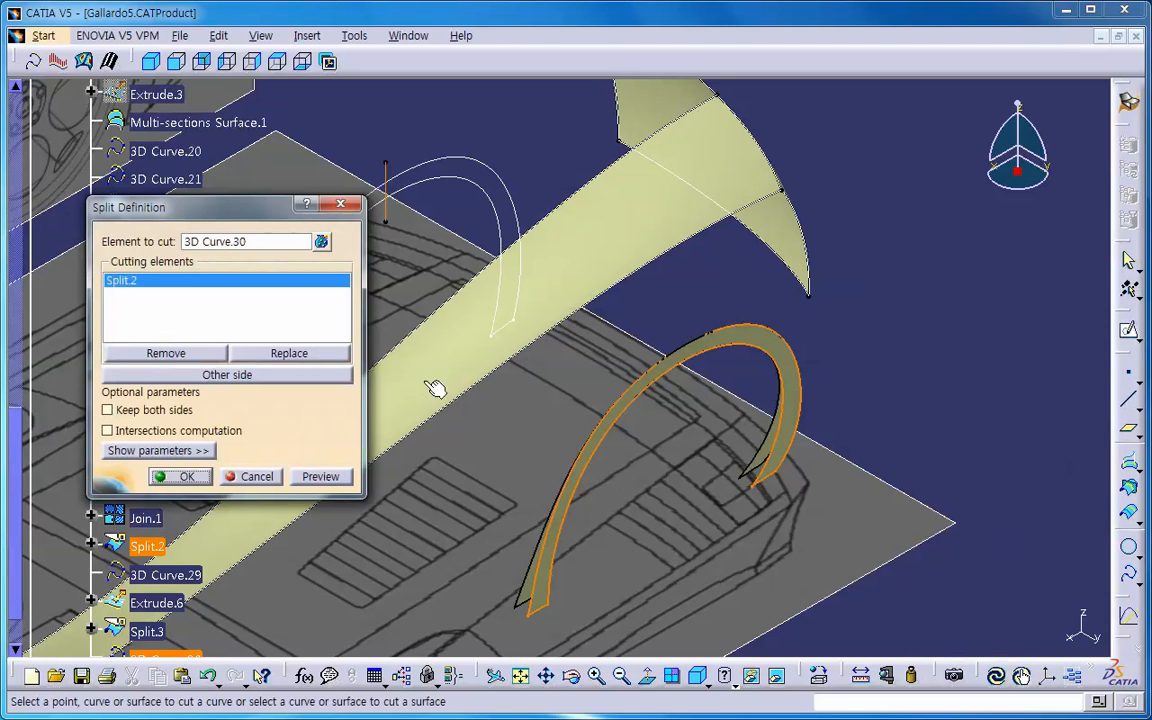
Step: Make the wheel arch strip Split.2 the element to cut and remove it from the cutting elements
left_click(214, 241)
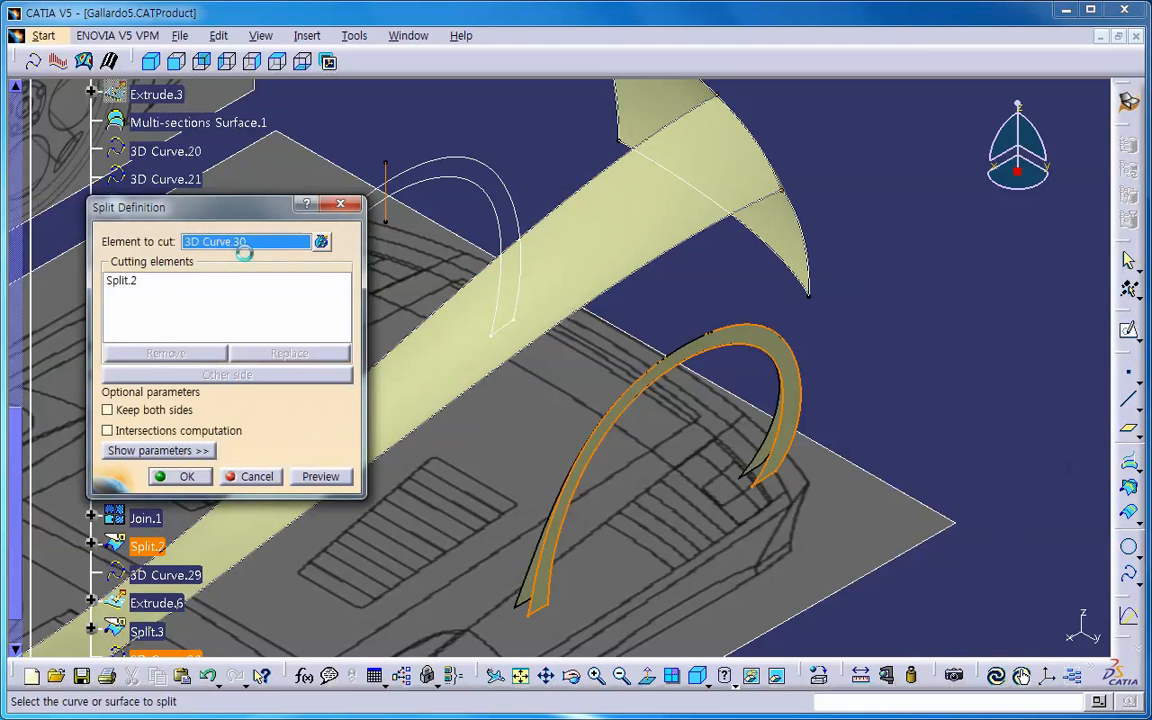
left_click(146, 547)
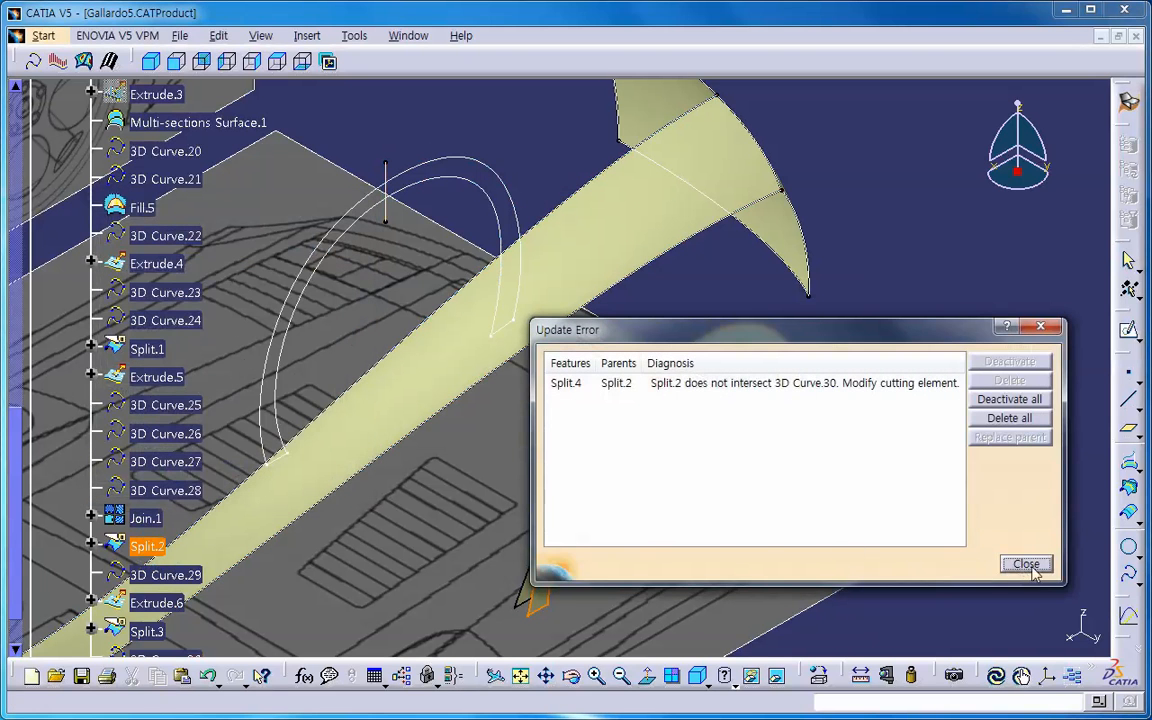
left_click(1030, 566)
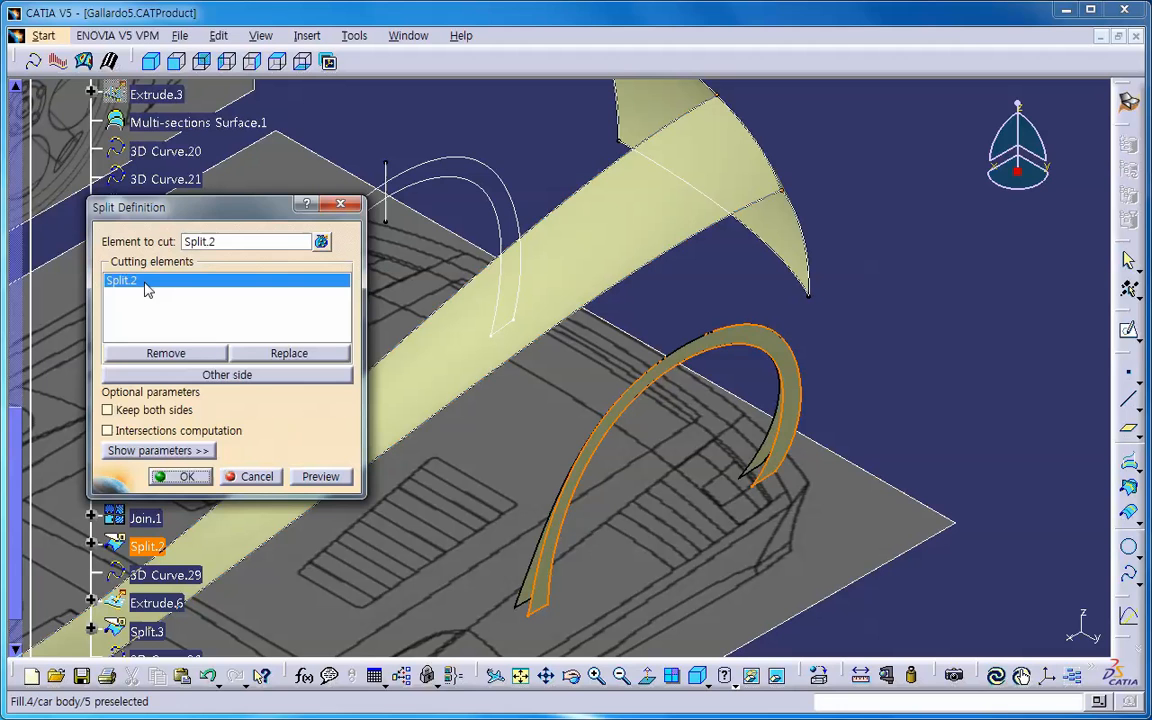
left_click(166, 353)
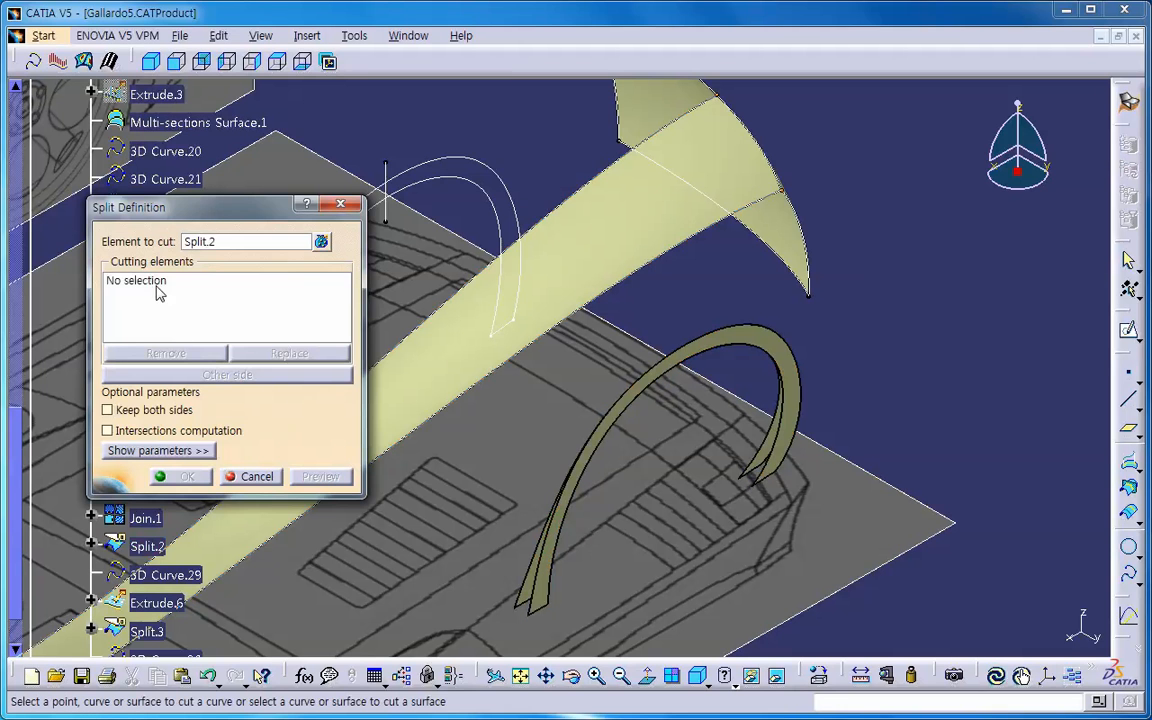
Step: Create a projection of 3D Curve.30 onto Split.2 along the Y component as the cutting element, and switch the split to the other side
right_click(163, 285)
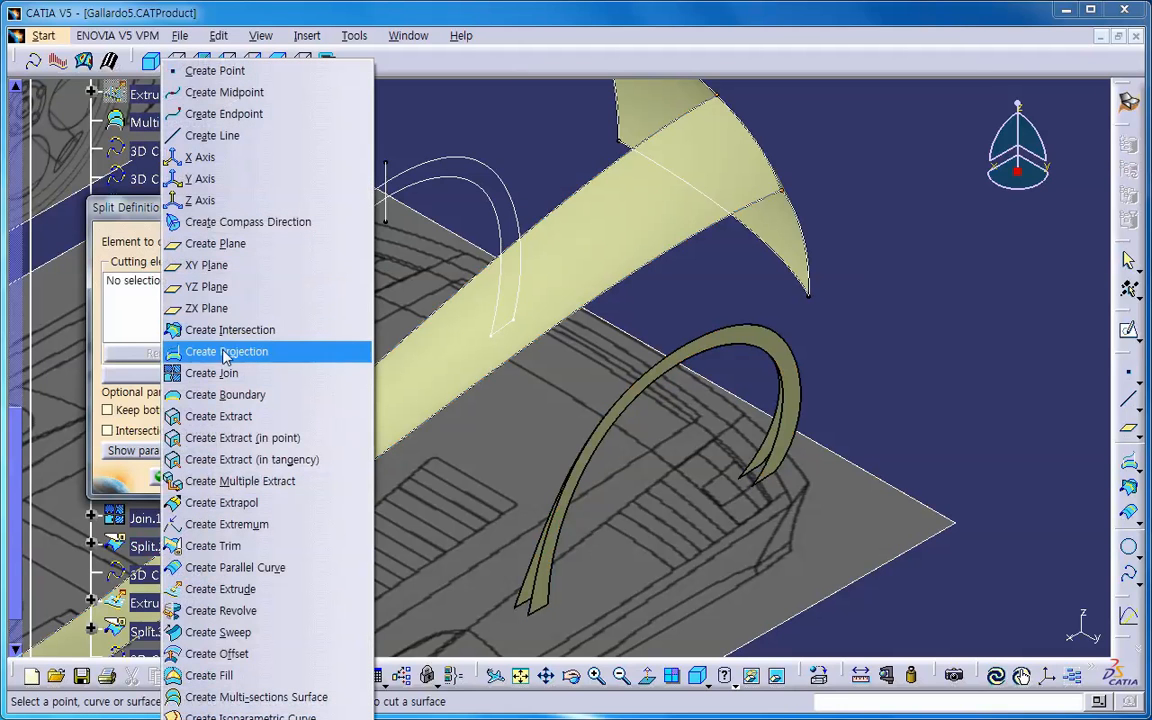
left_click(228, 353)
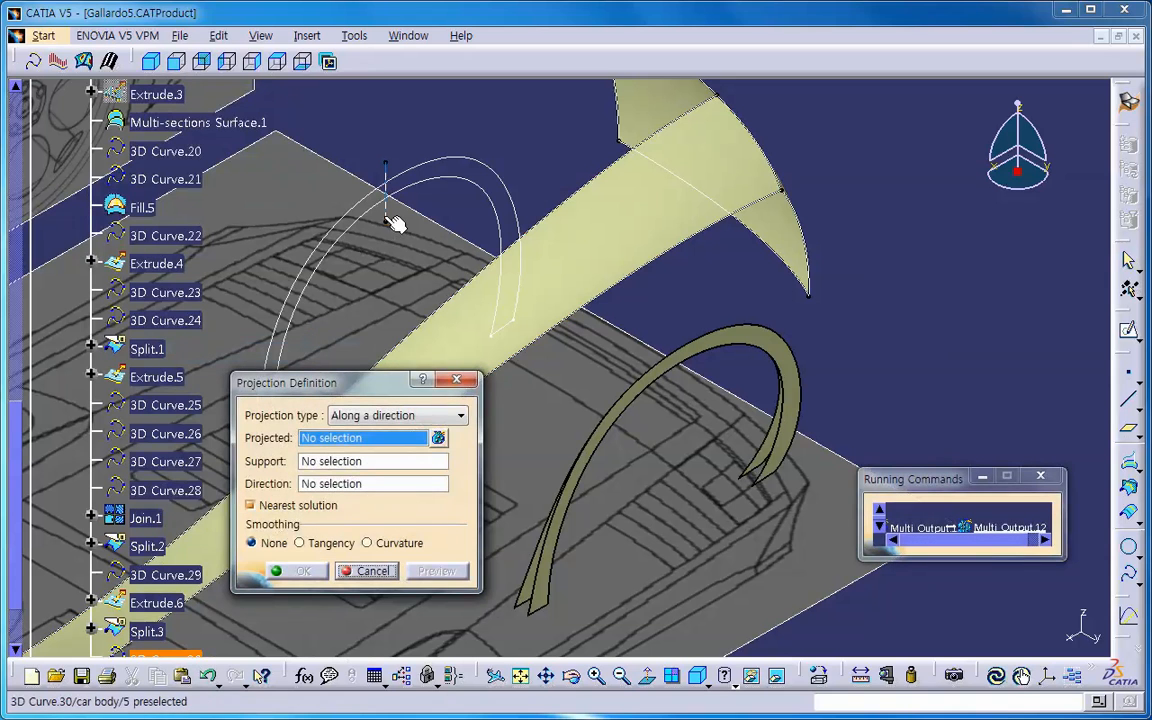
left_click(396, 218)
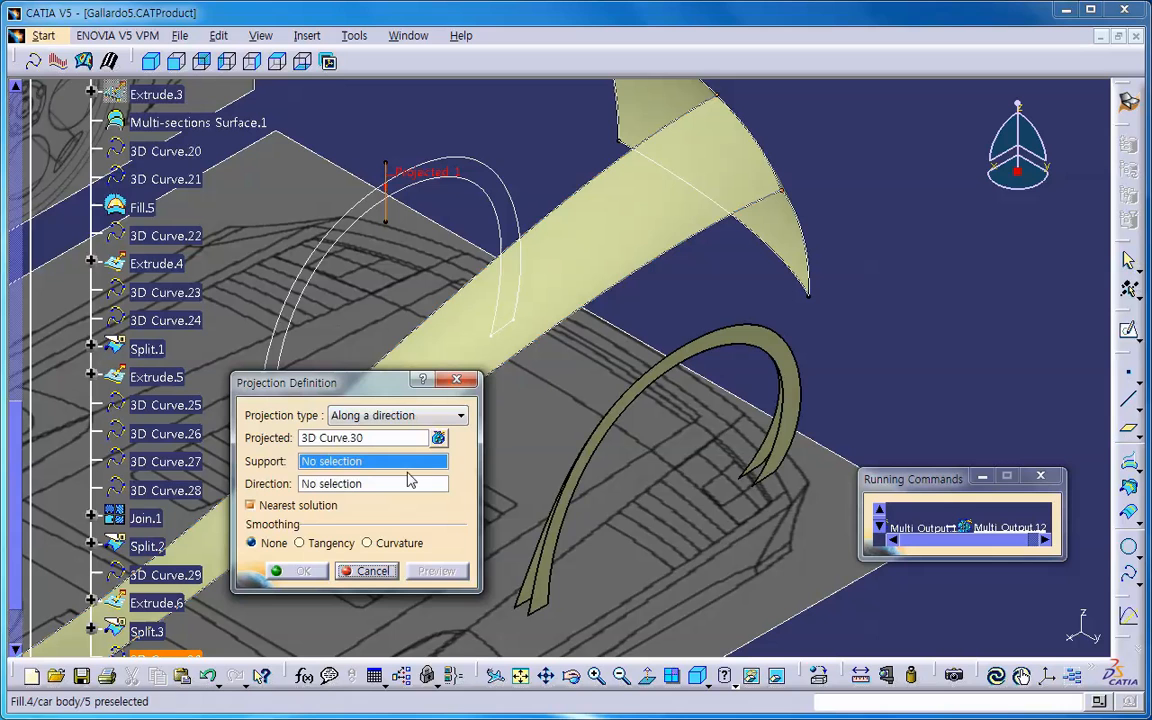
left_click(553, 582)
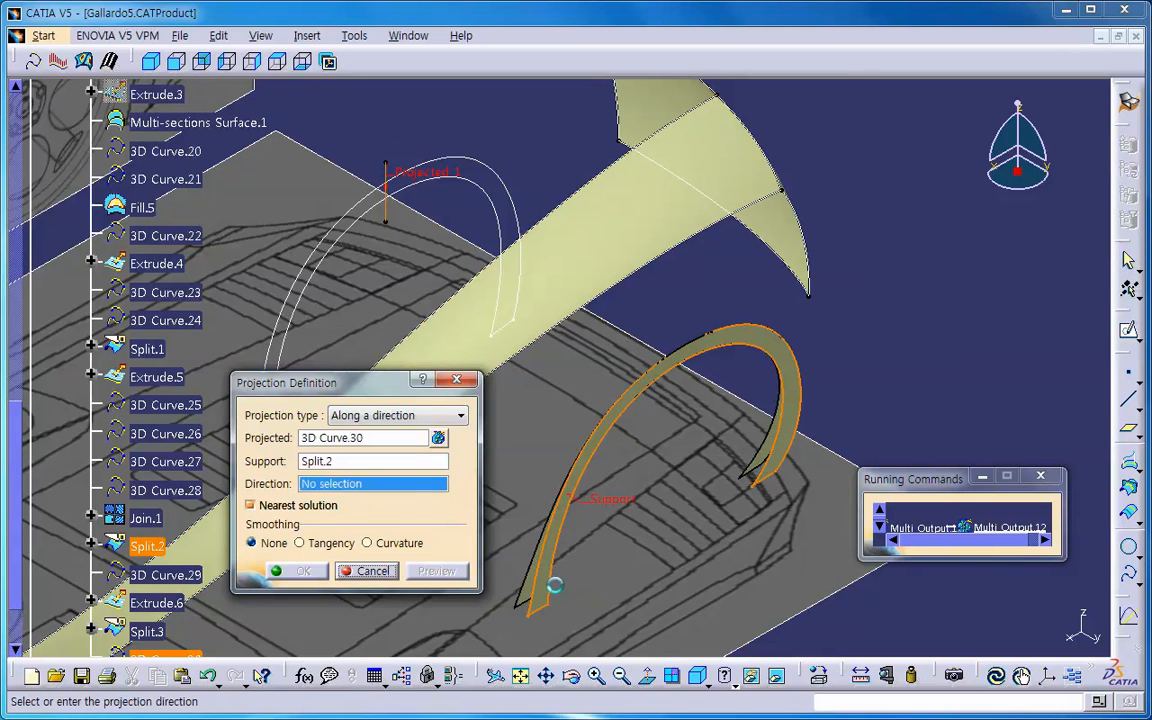
right_click(340, 486)
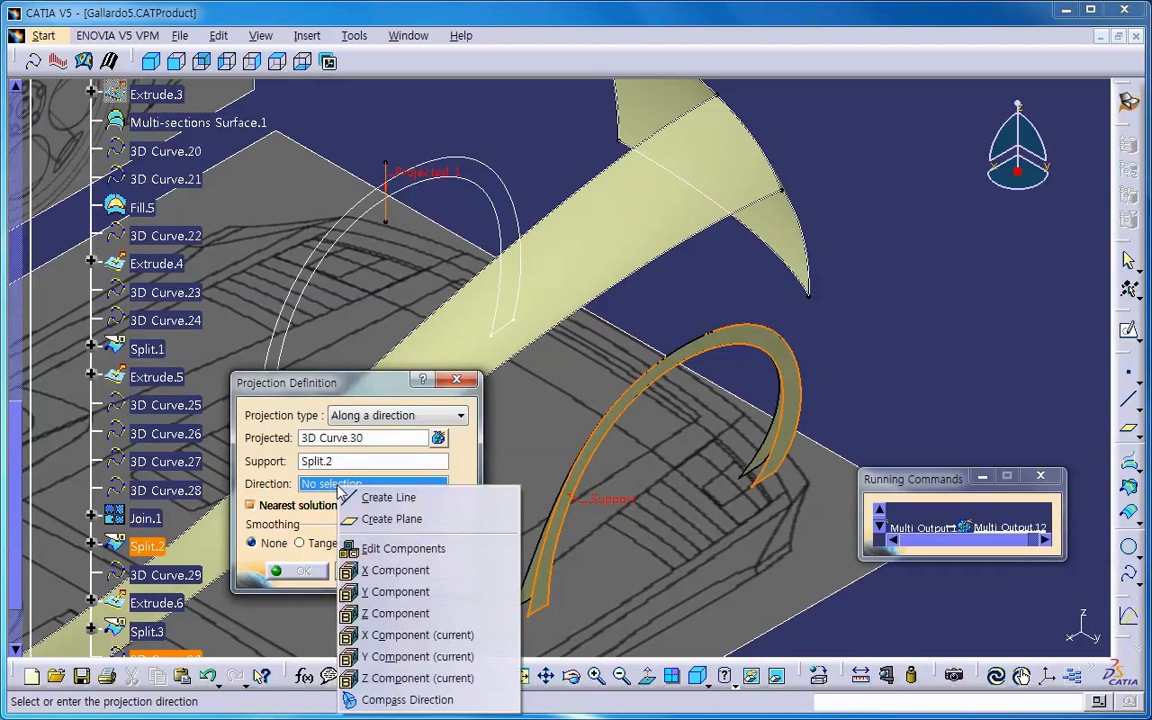
left_click(382, 591)
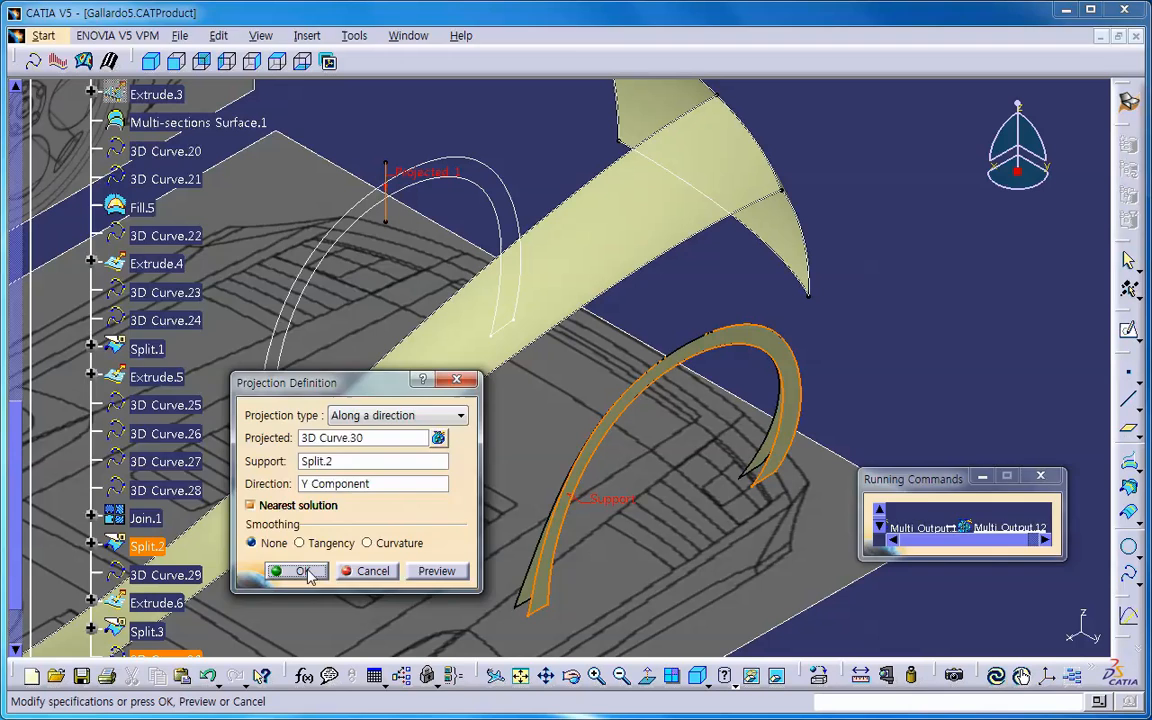
left_click(303, 571)
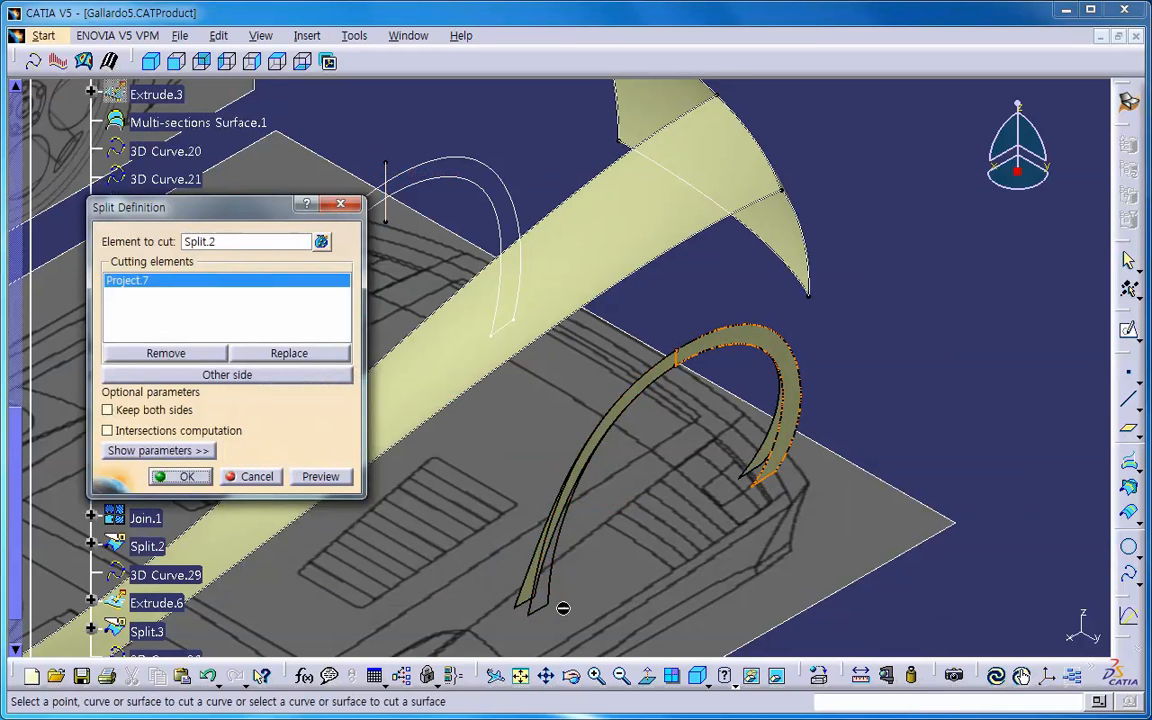
left_click(278, 378)
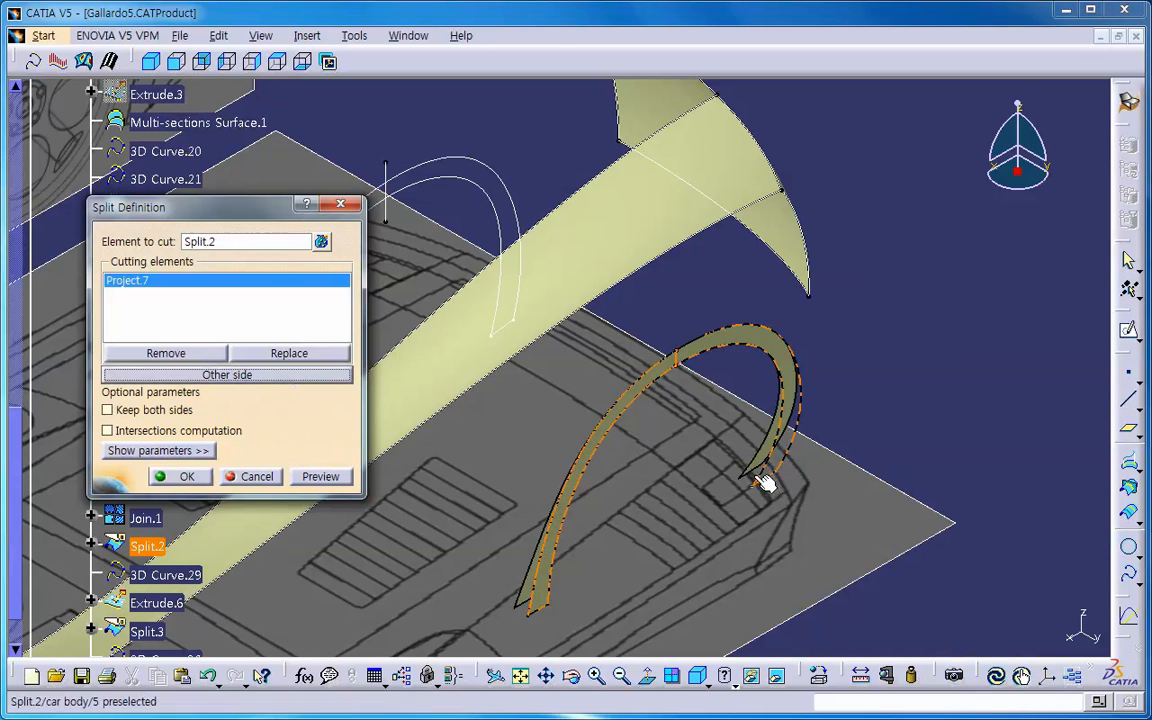
Step: Accept the Split.2 cut and start another Split with the wheel arch strip Split.3 as the element to cut
left_click(186, 477)
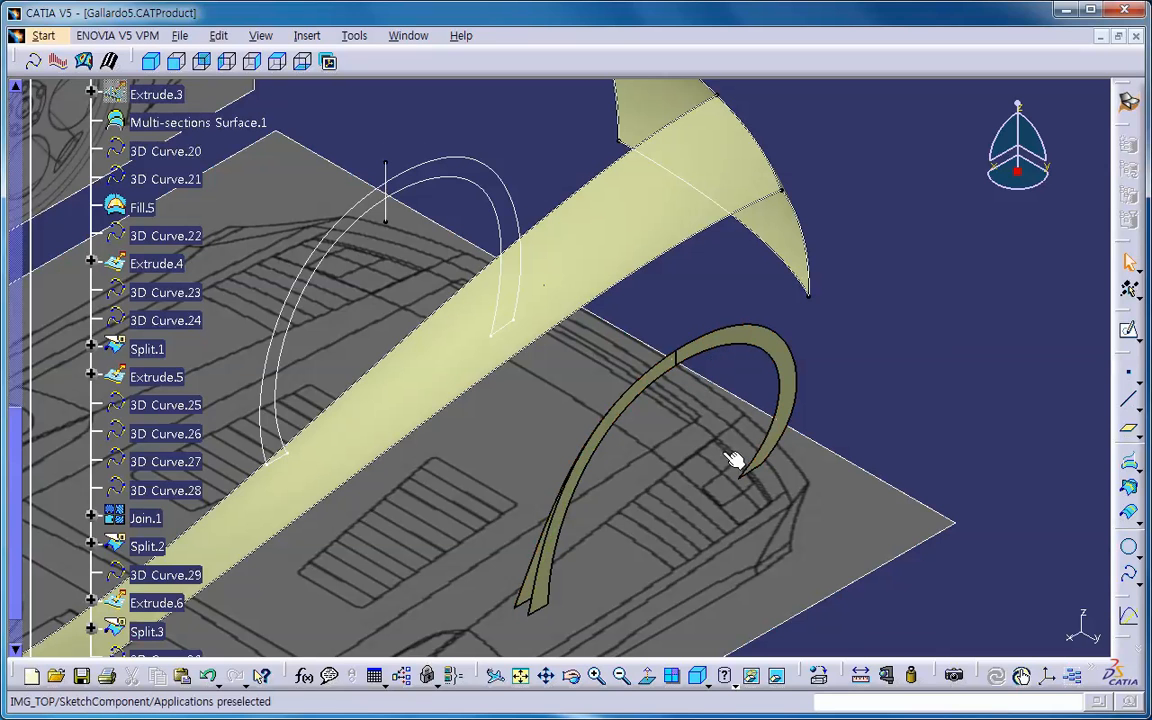
left_click_drag(17, 454, 26, 480)
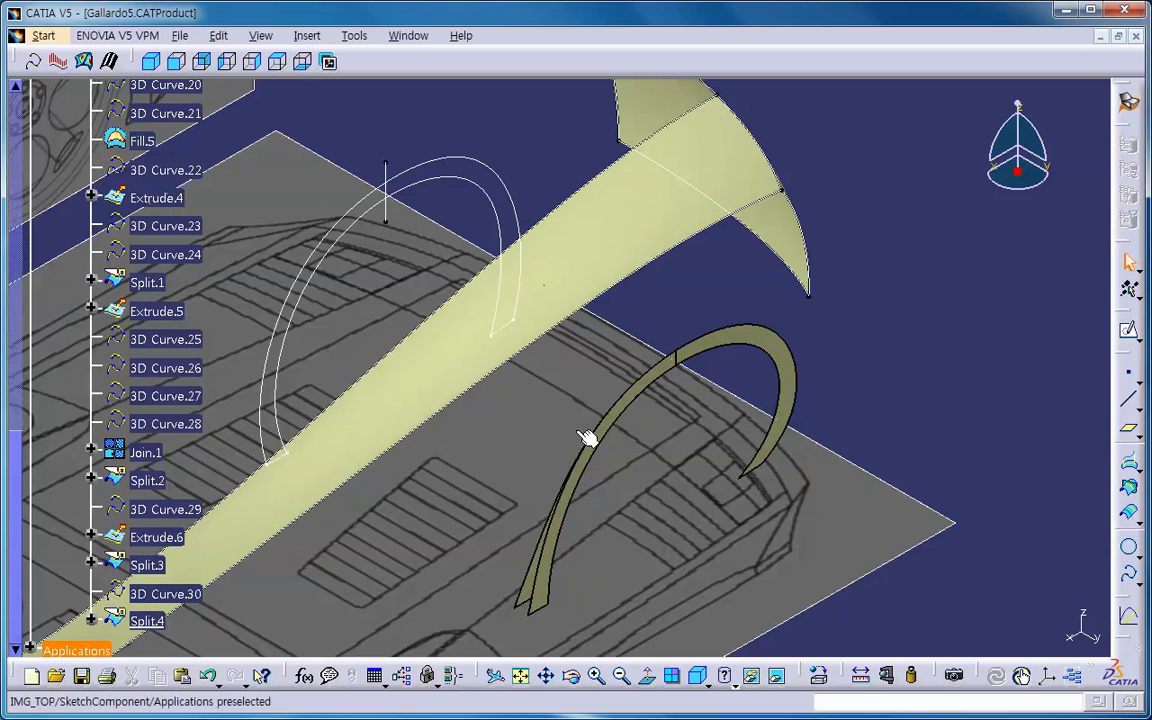
left_click(307, 36)
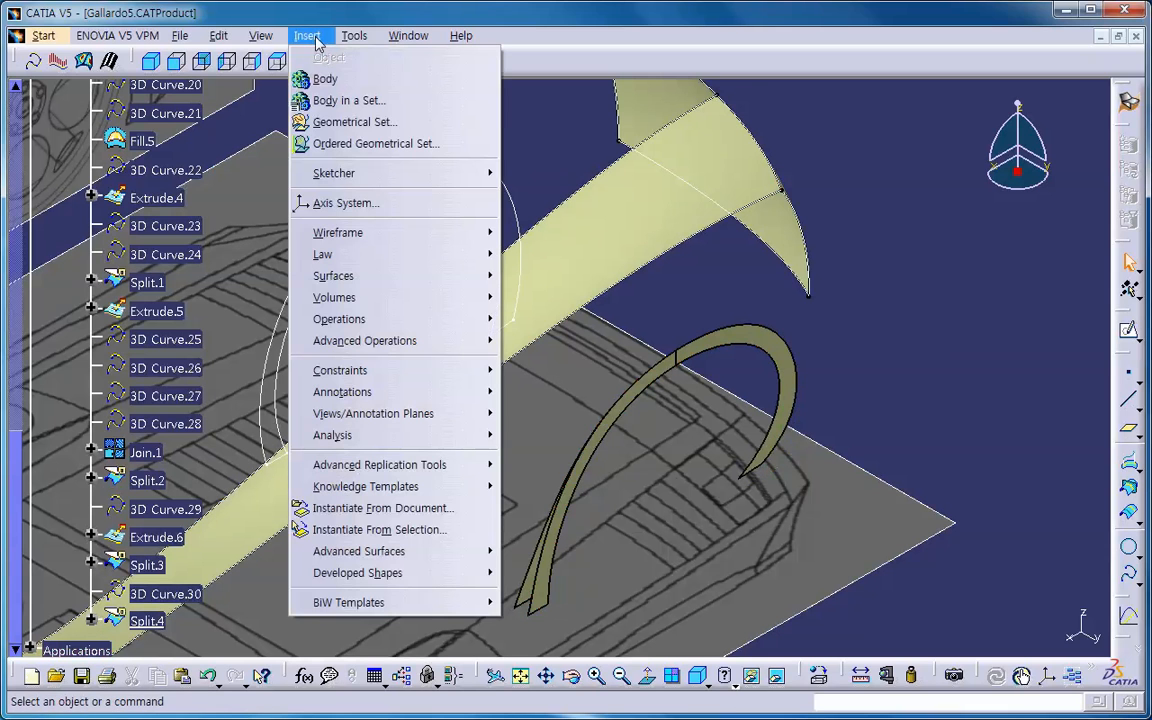
mouse_move(320, 318)
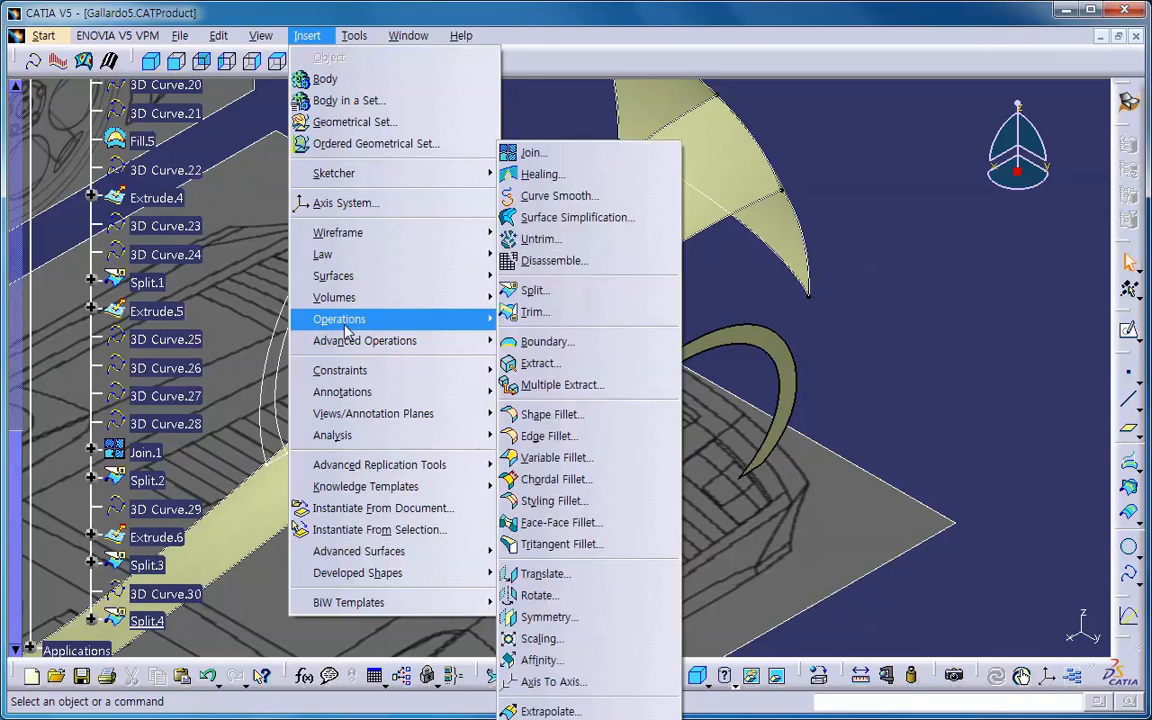
left_click(512, 290)
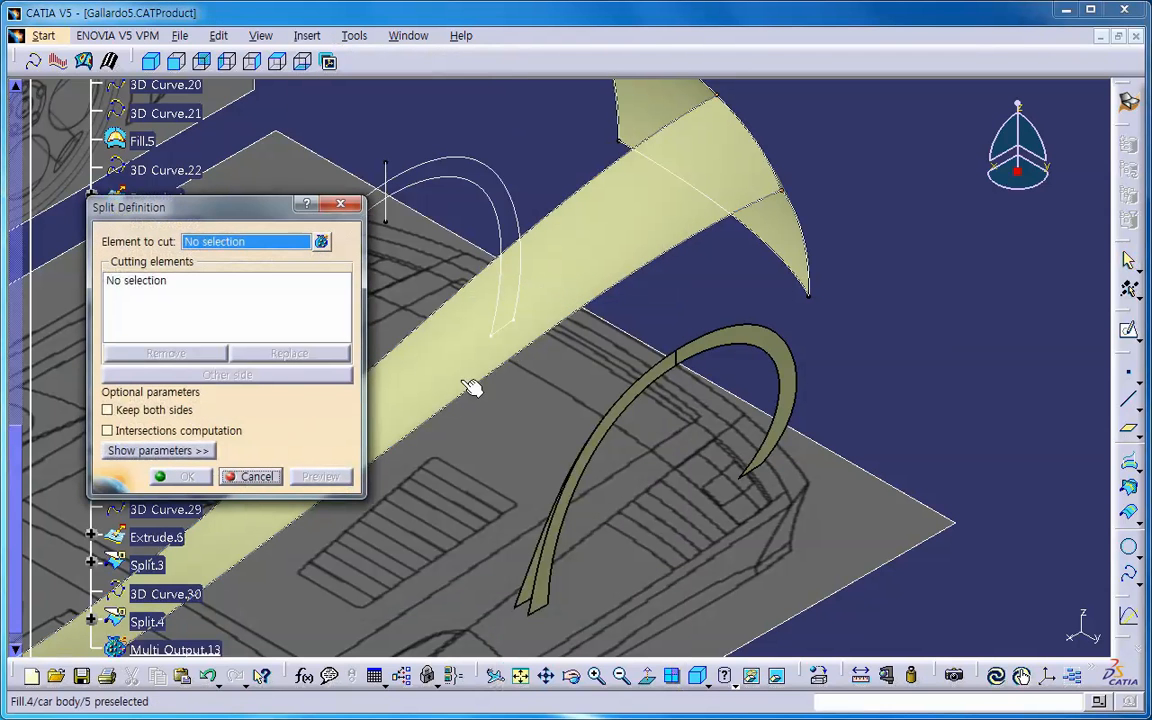
left_click(792, 378)
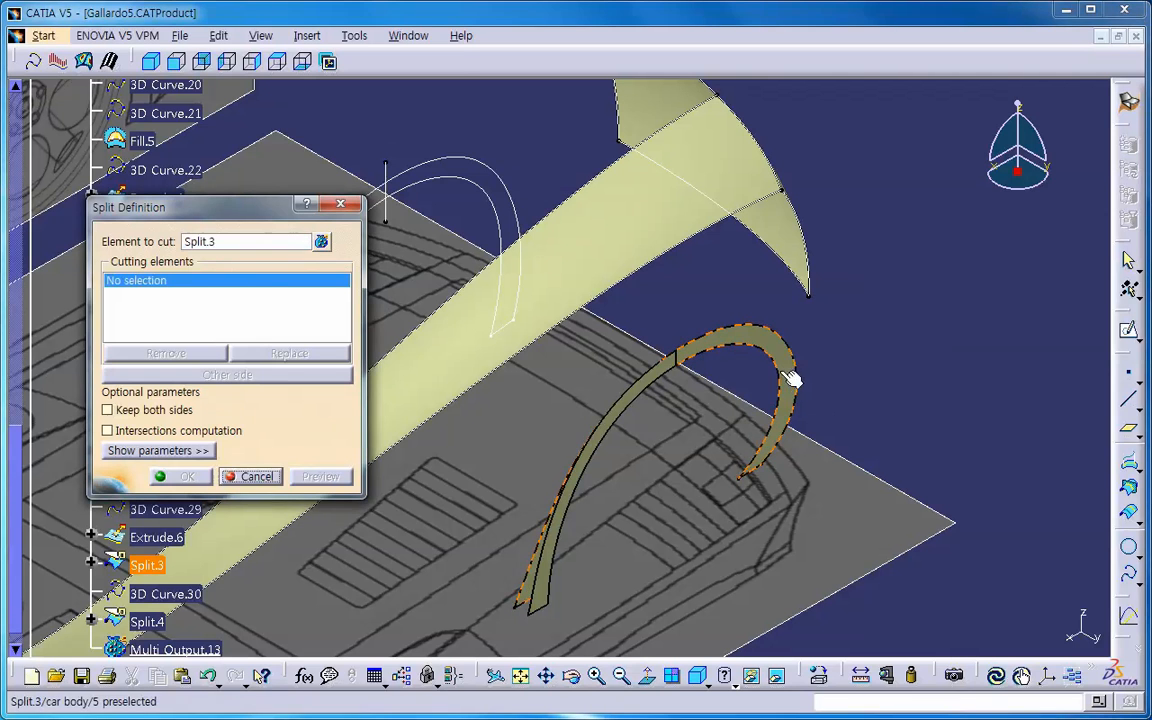
Step: Create a projection of 3D Curve.30 onto Split.3 along the Y component as the cutting element, and accept the split
right_click(252, 288)
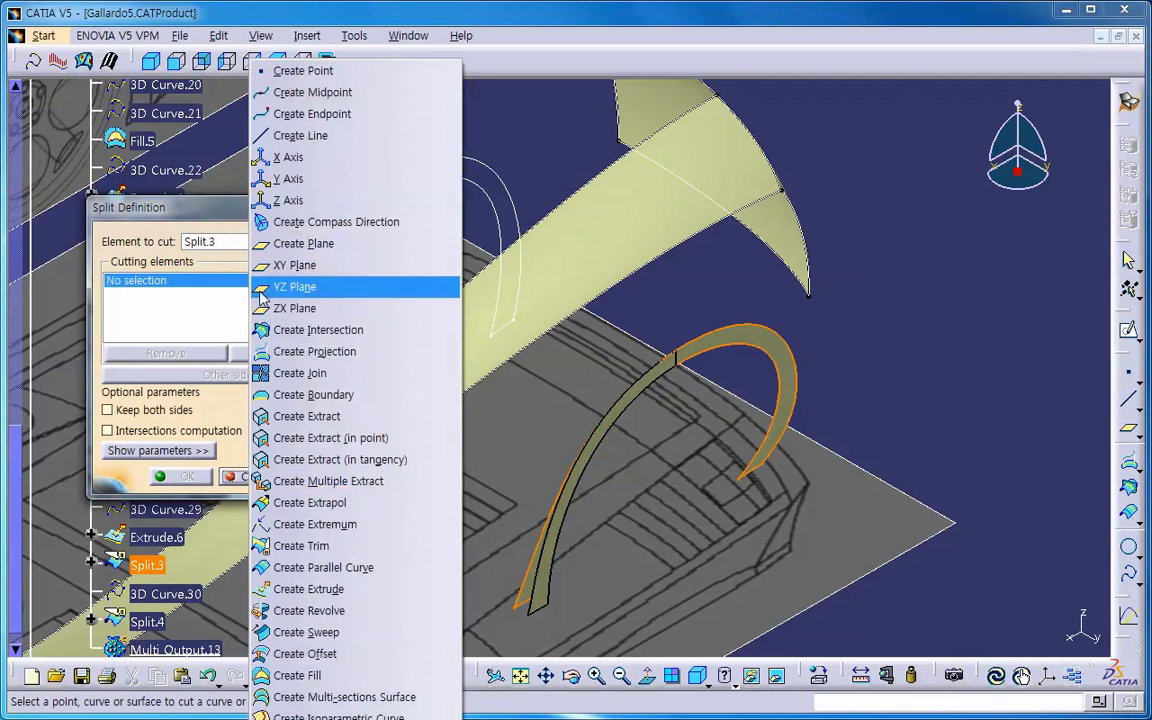
left_click(300, 351)
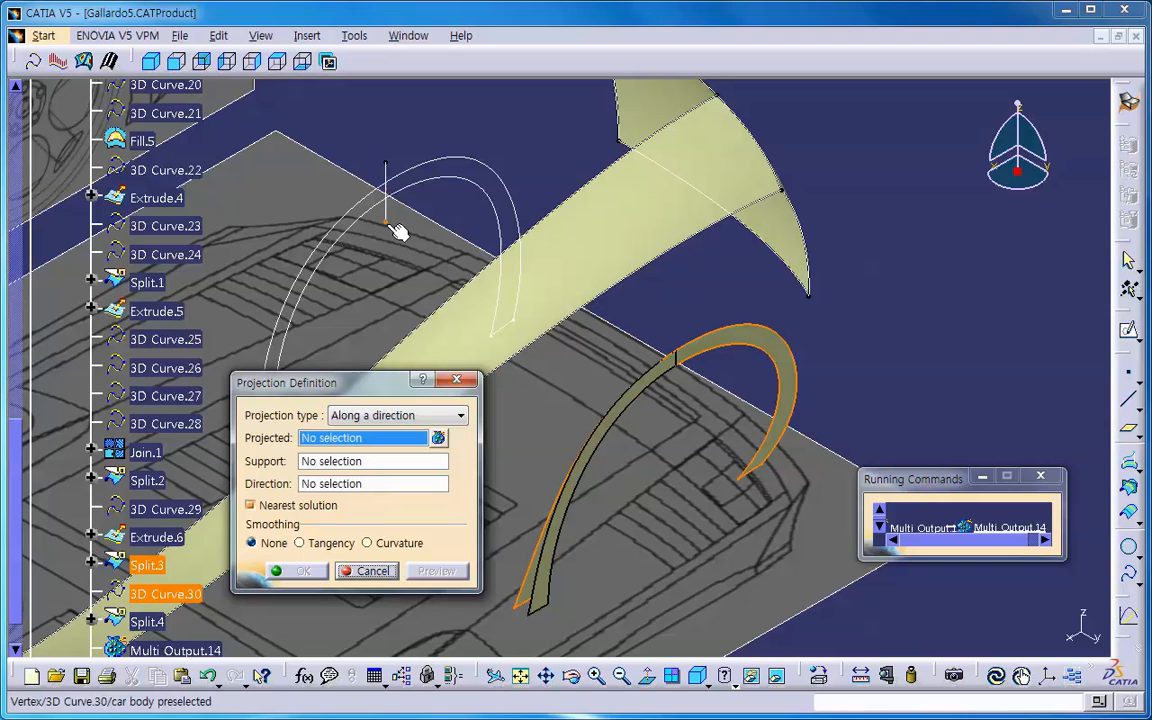
left_click(395, 203)
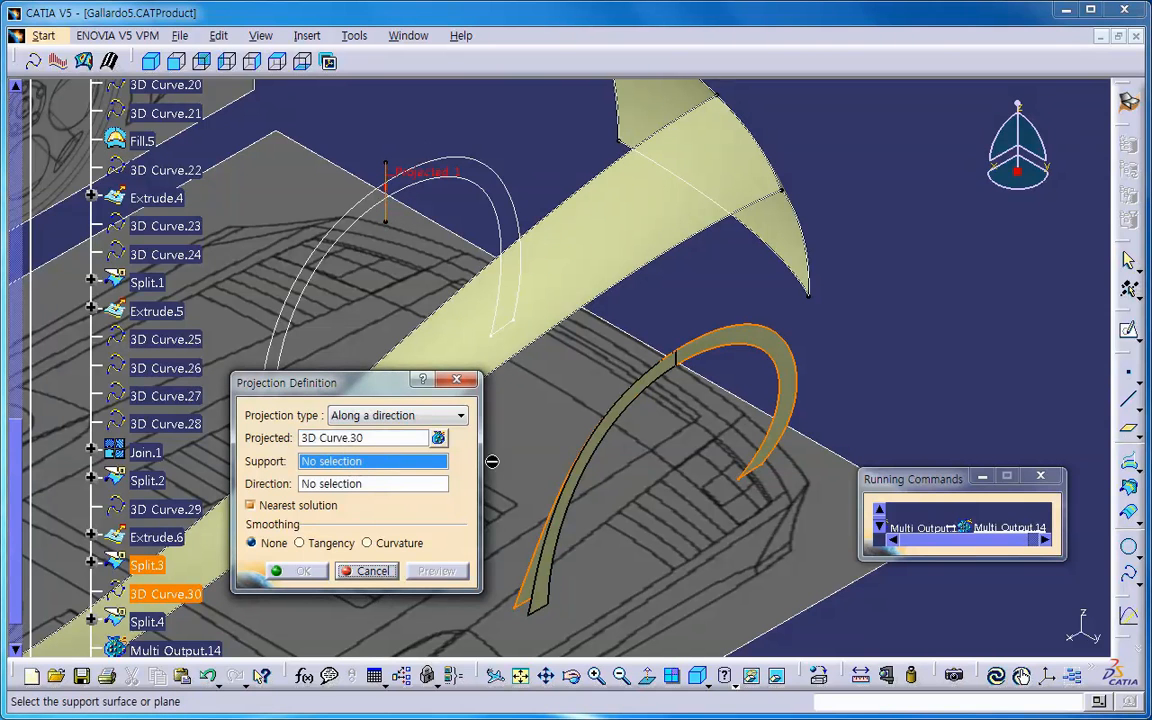
left_click(795, 390)
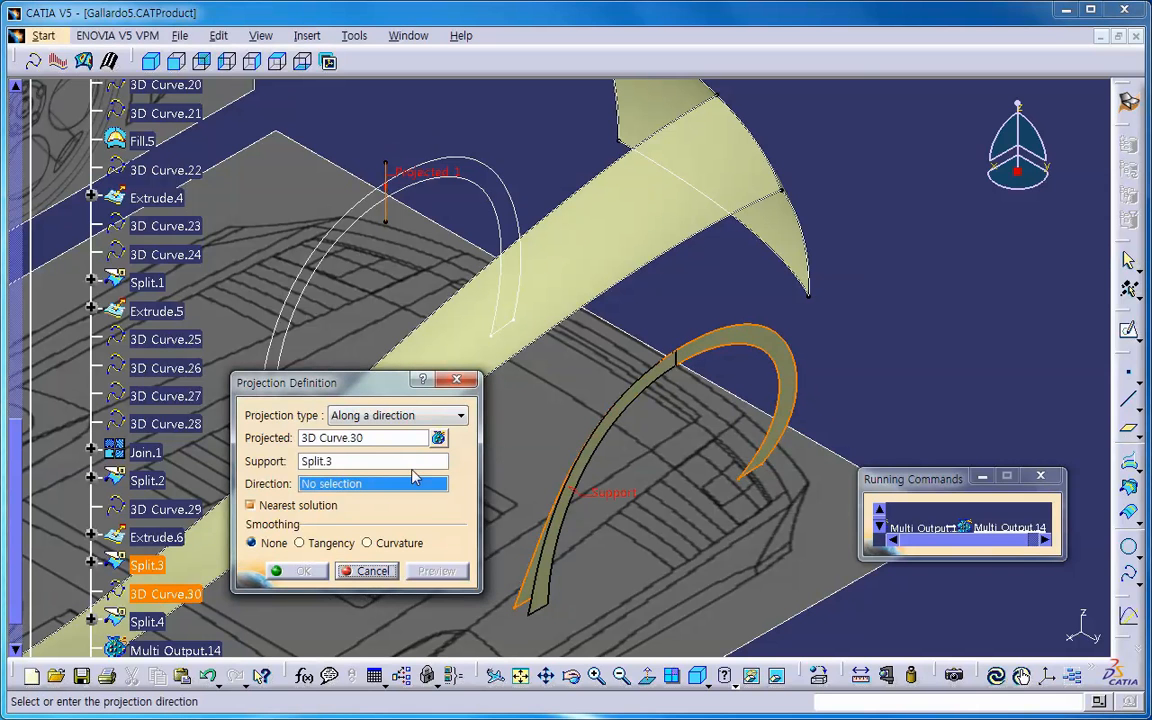
right_click(405, 487)
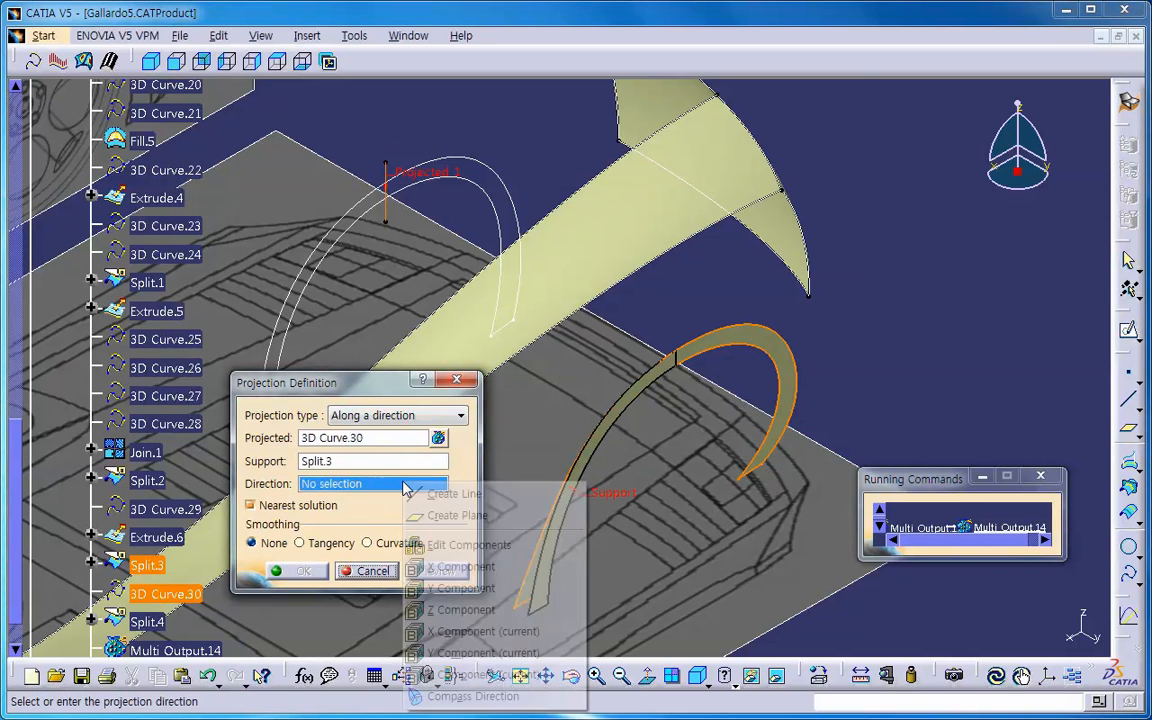
left_click(466, 588)
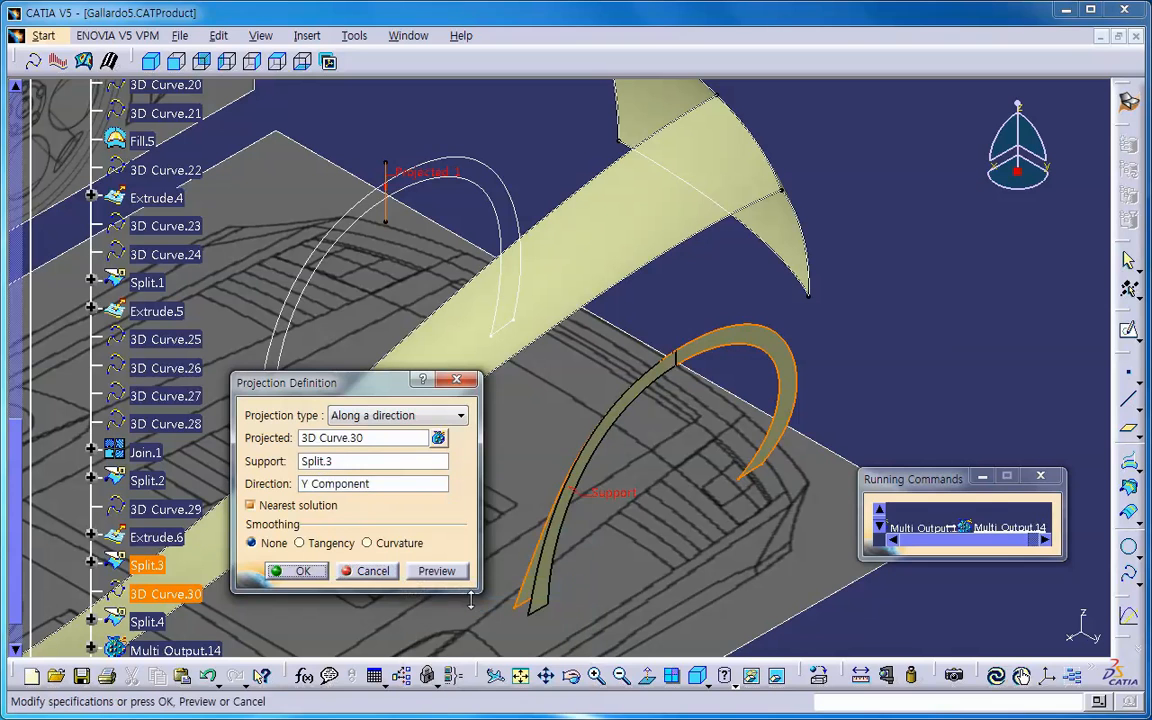
left_click(303, 571)
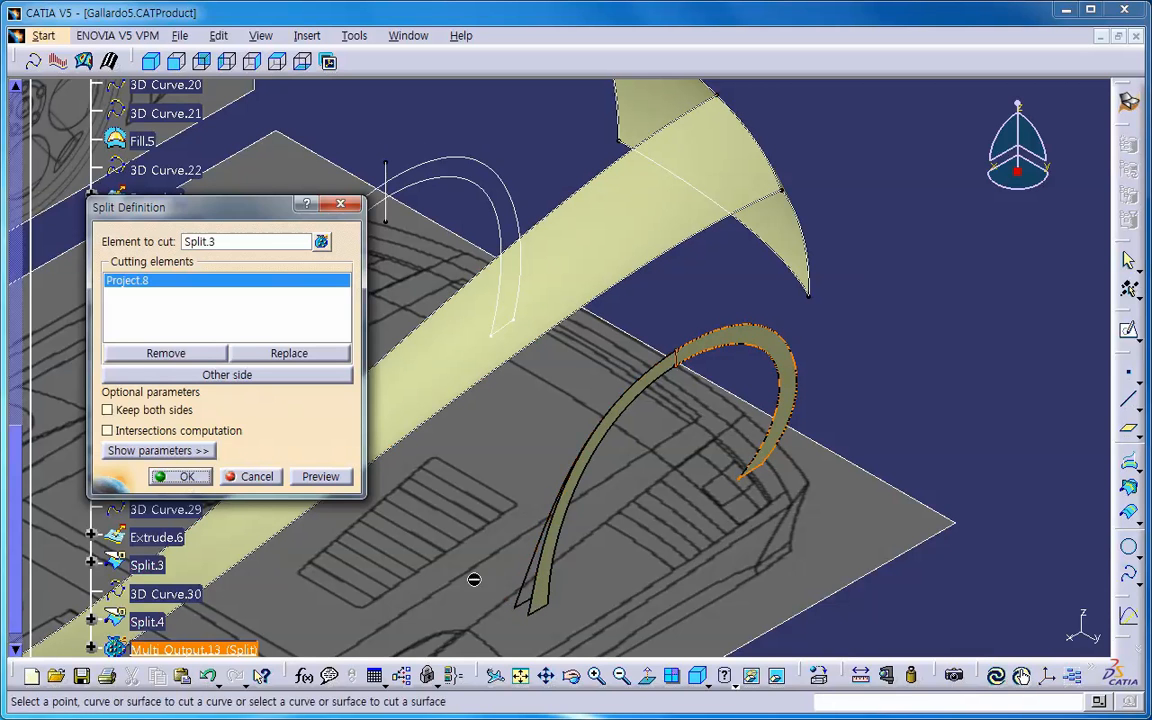
left_click(186, 478)
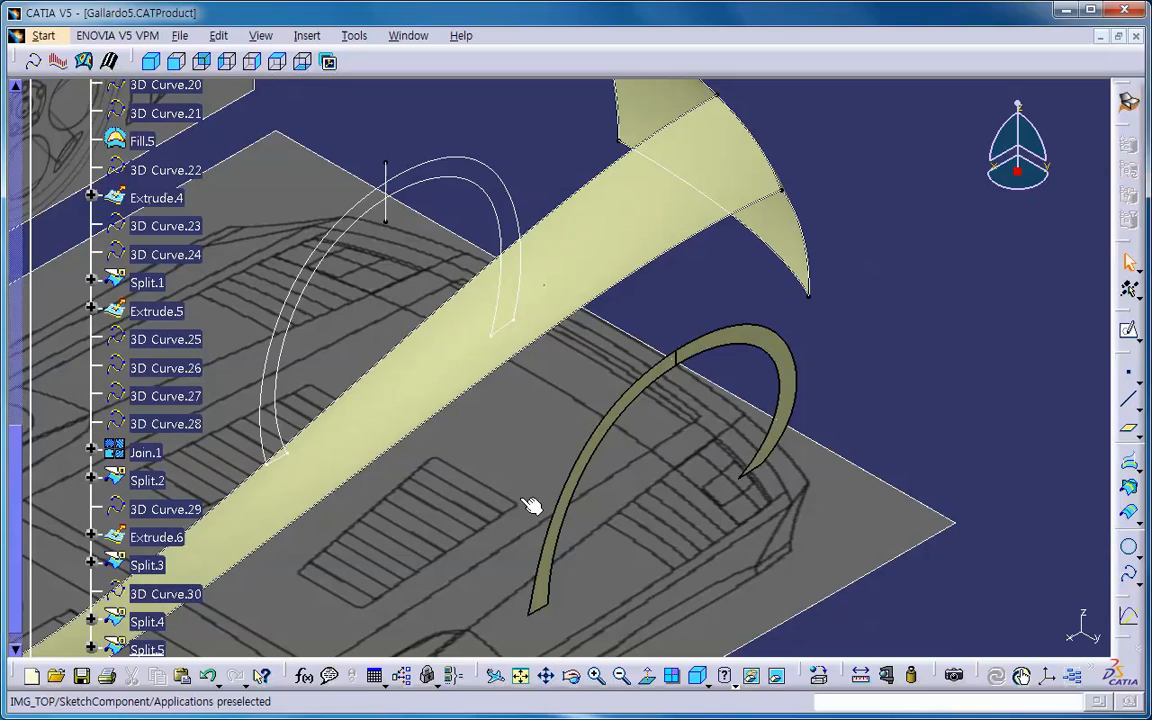
Step: Examine the split wheel arch strips against the blueprints from rotated, top, right and back views
middle_click_drag(597, 527, 770, 405)
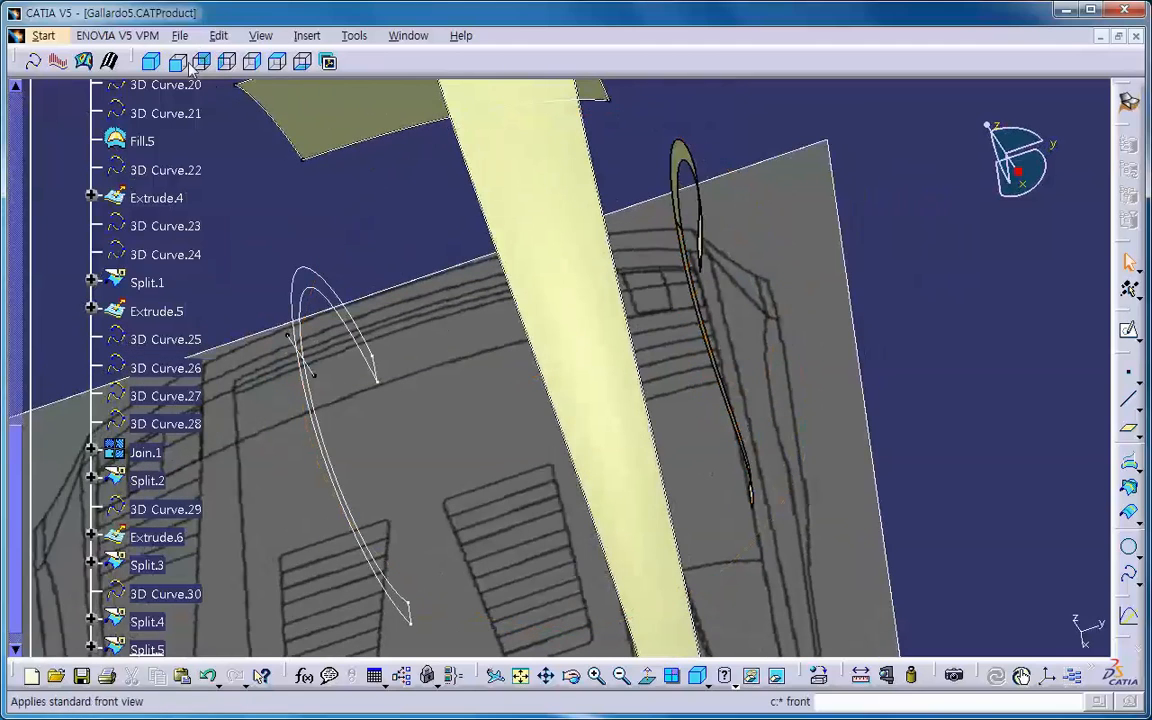
left_click(277, 63)
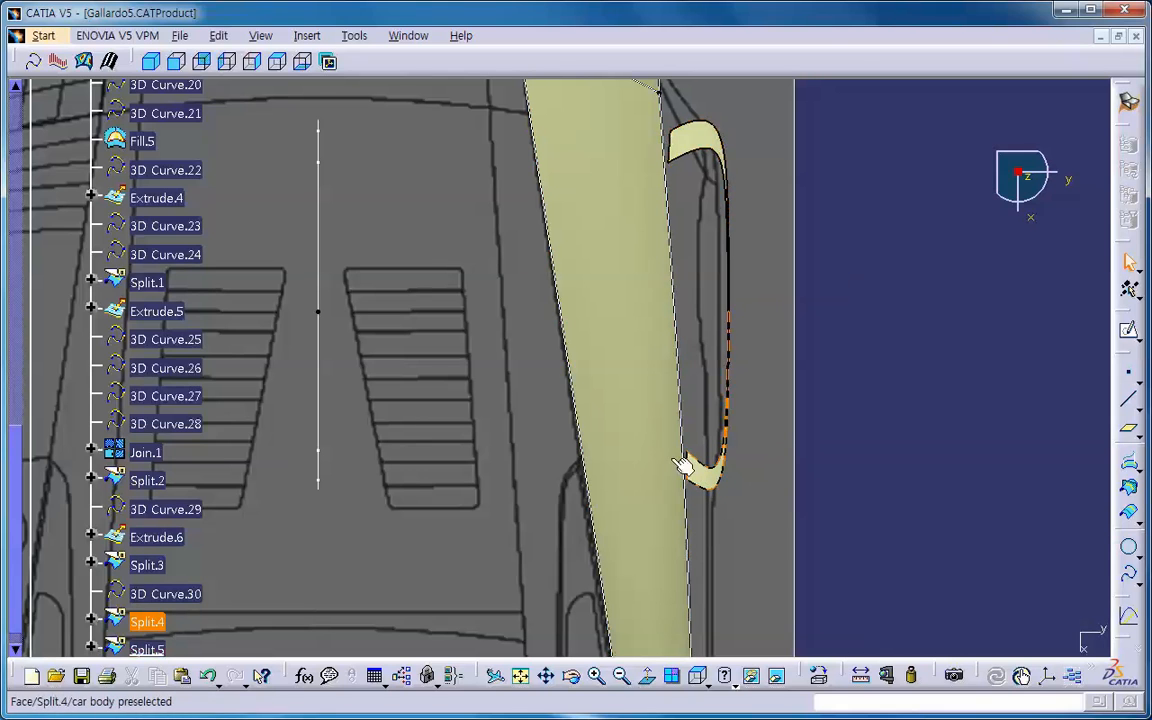
left_click(251, 62)
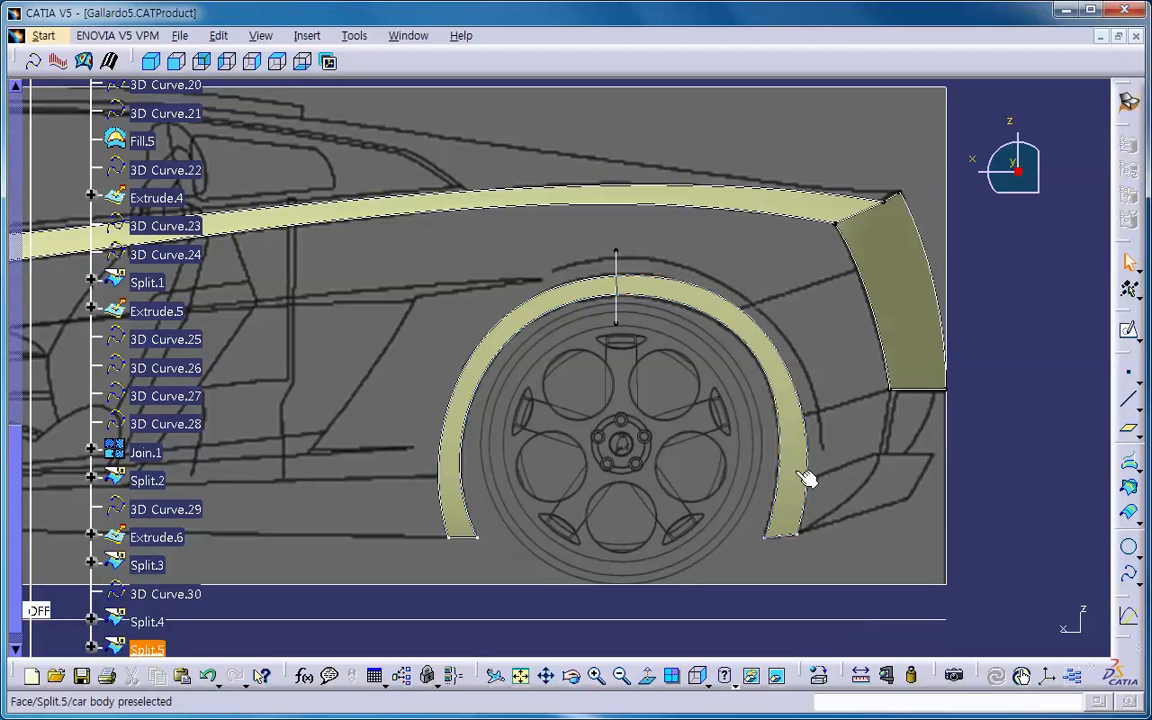
left_click(204, 63)
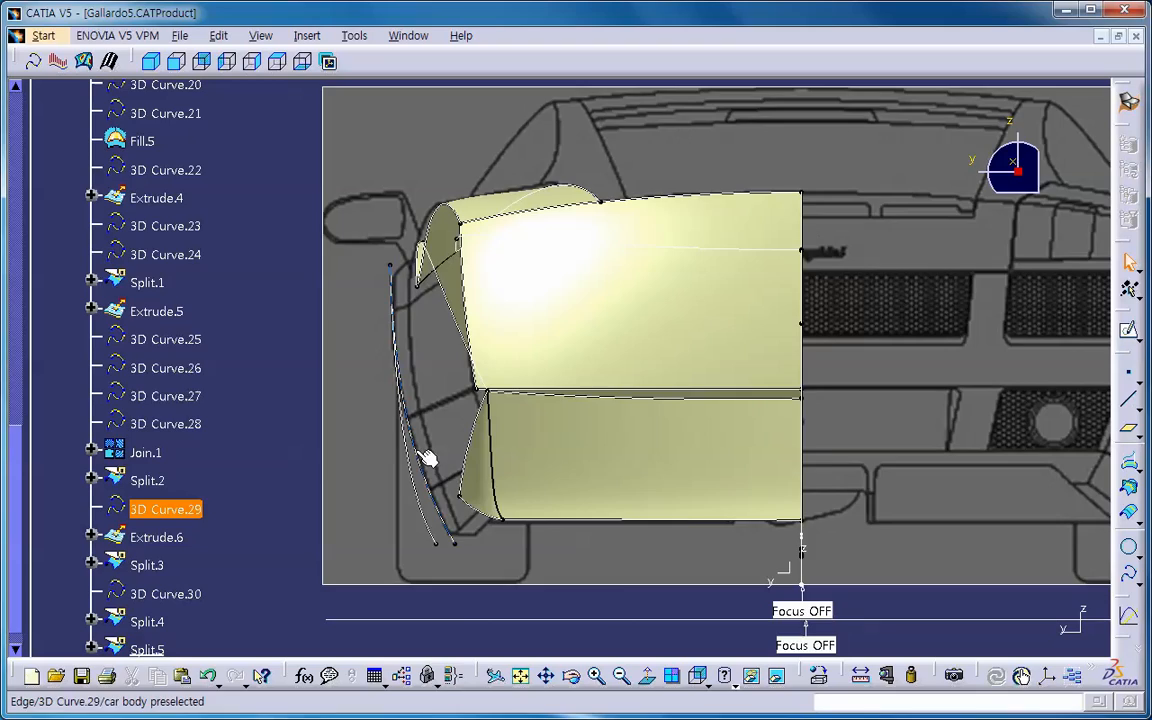
middle_click_drag(429, 458, 463, 473)
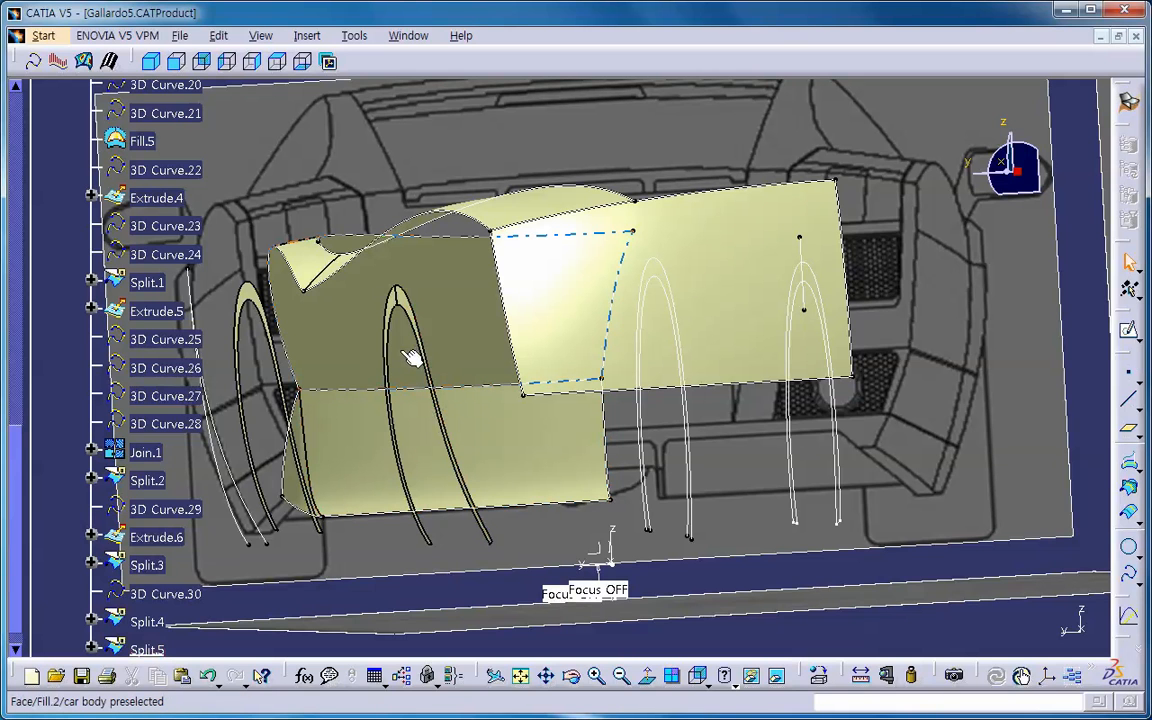
left_click(203, 62)
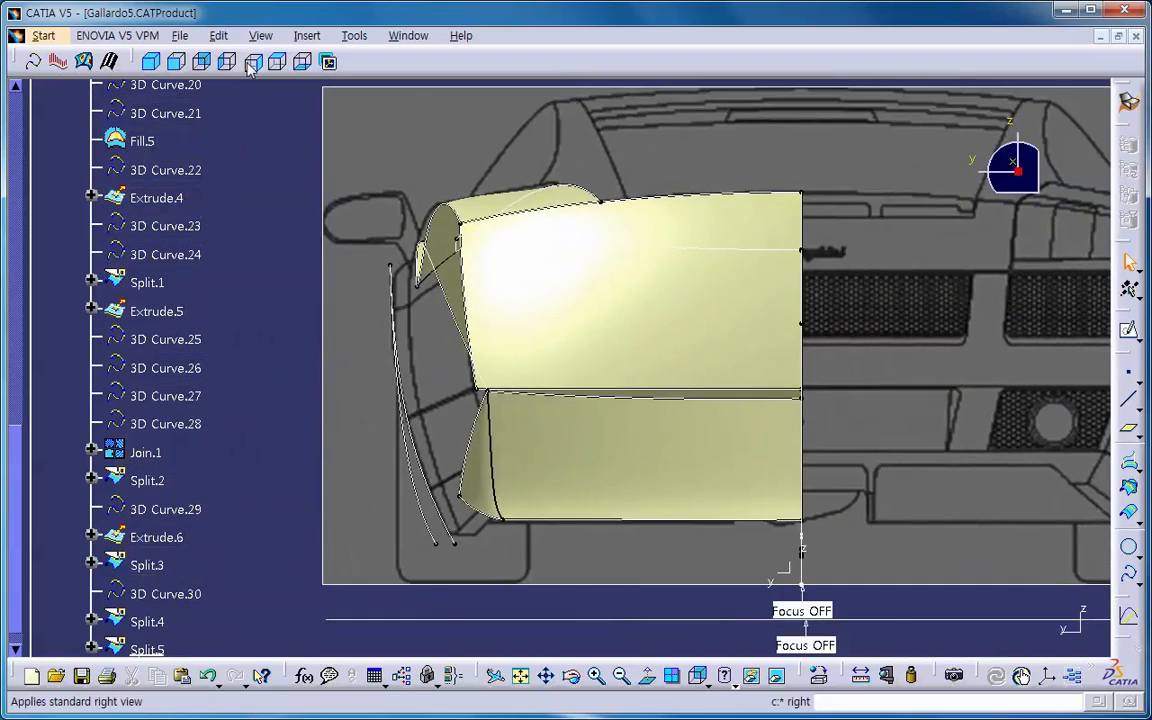
left_click(252, 62)
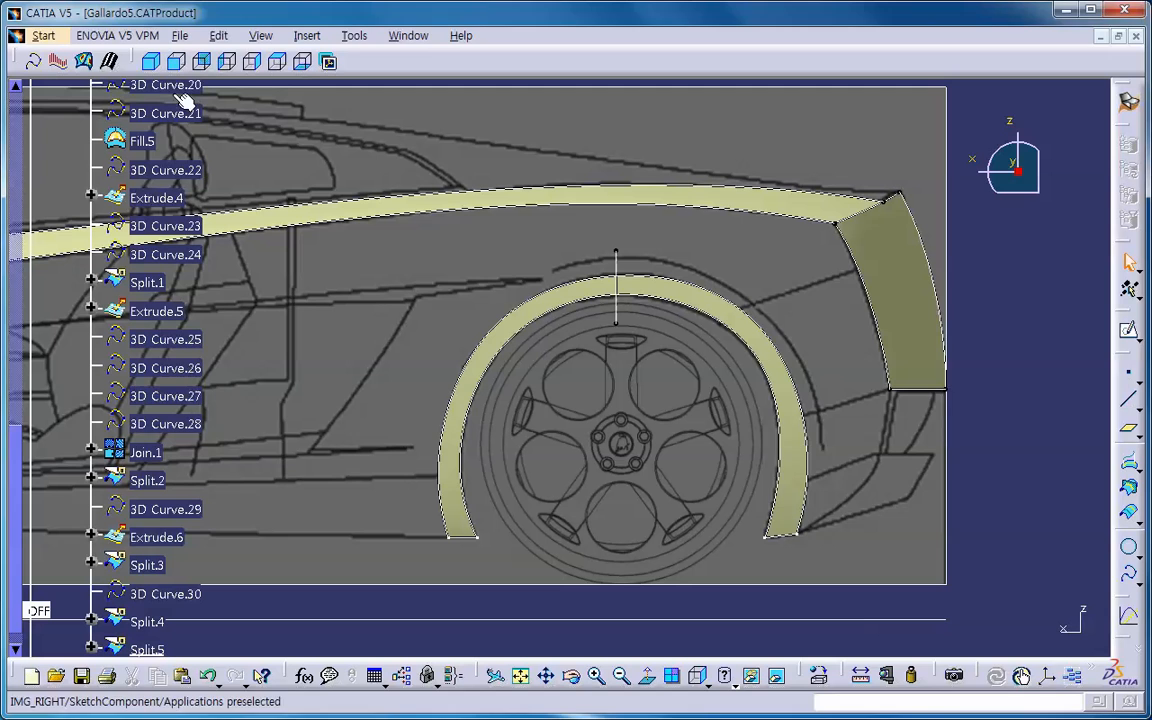
Step: Run a Highlight Analysis on Split.4 and Split.5 in the Z direction to check their continuity, and close it without keeping it
left_click(110, 62)
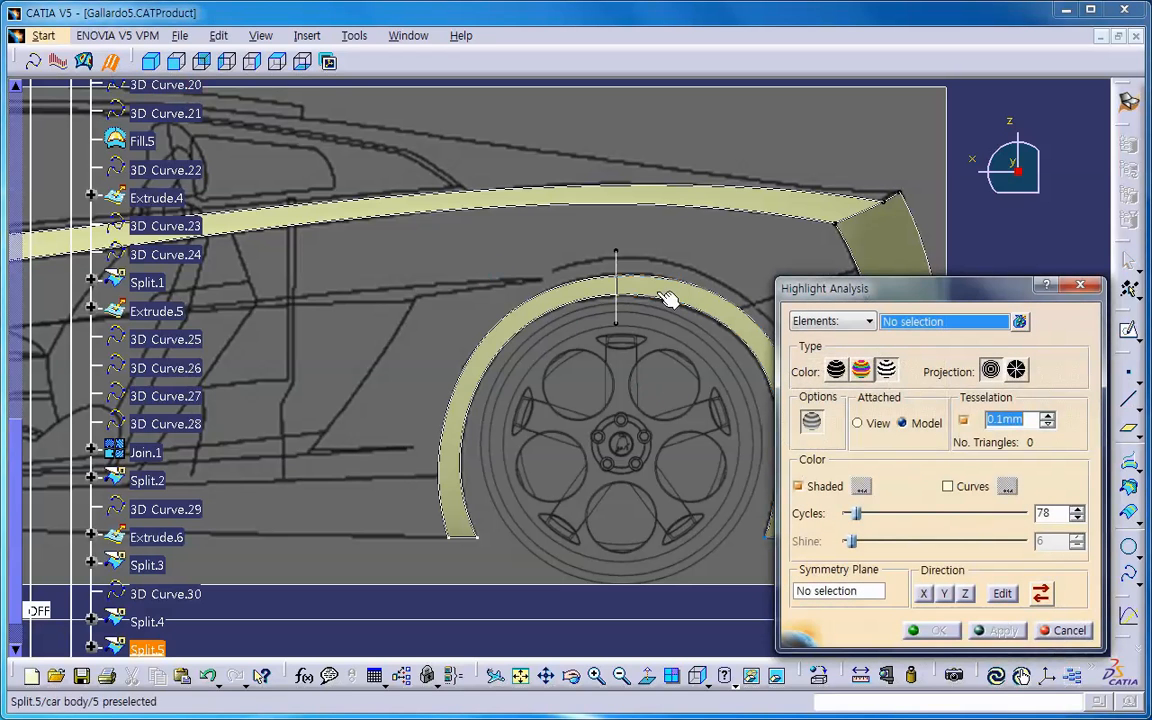
left_click(609, 298)
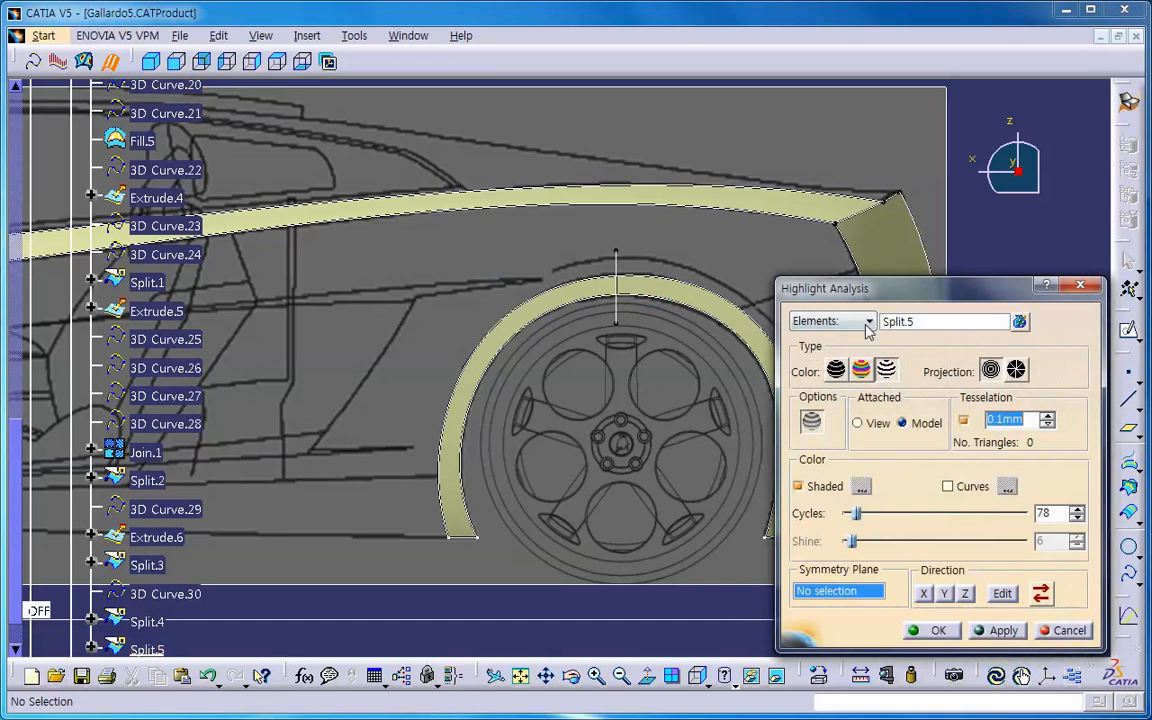
left_click(1019, 321)
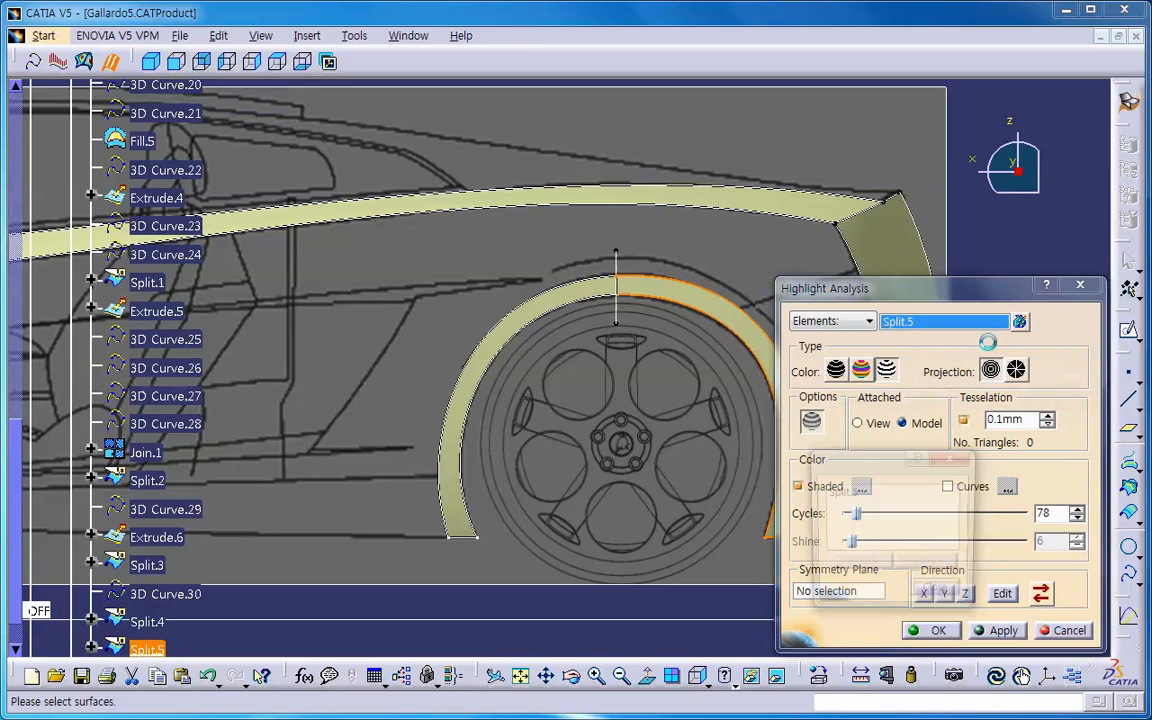
left_click(607, 301)
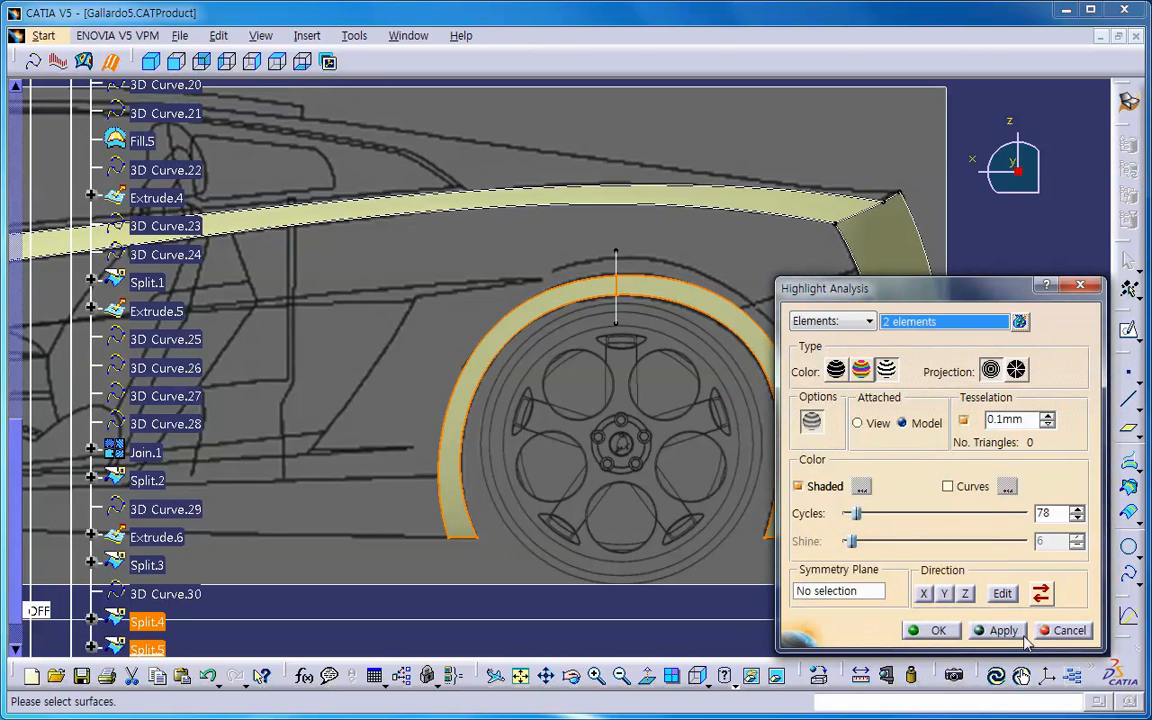
left_click(1020, 637)
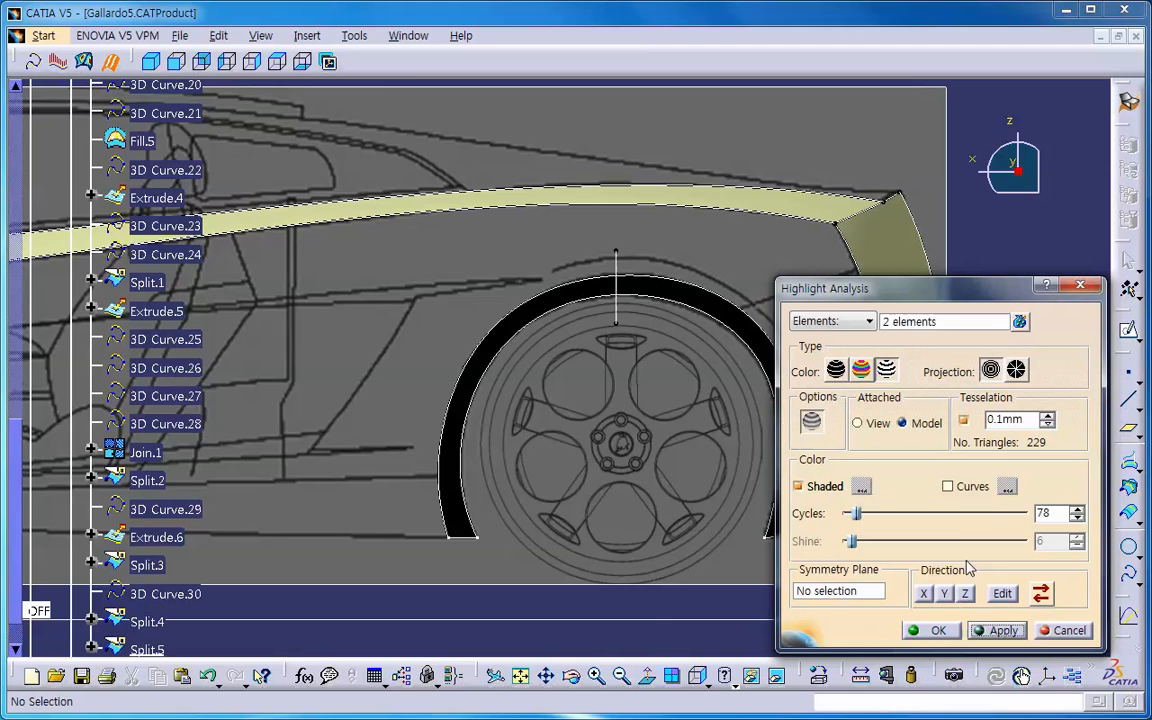
left_click(965, 594)
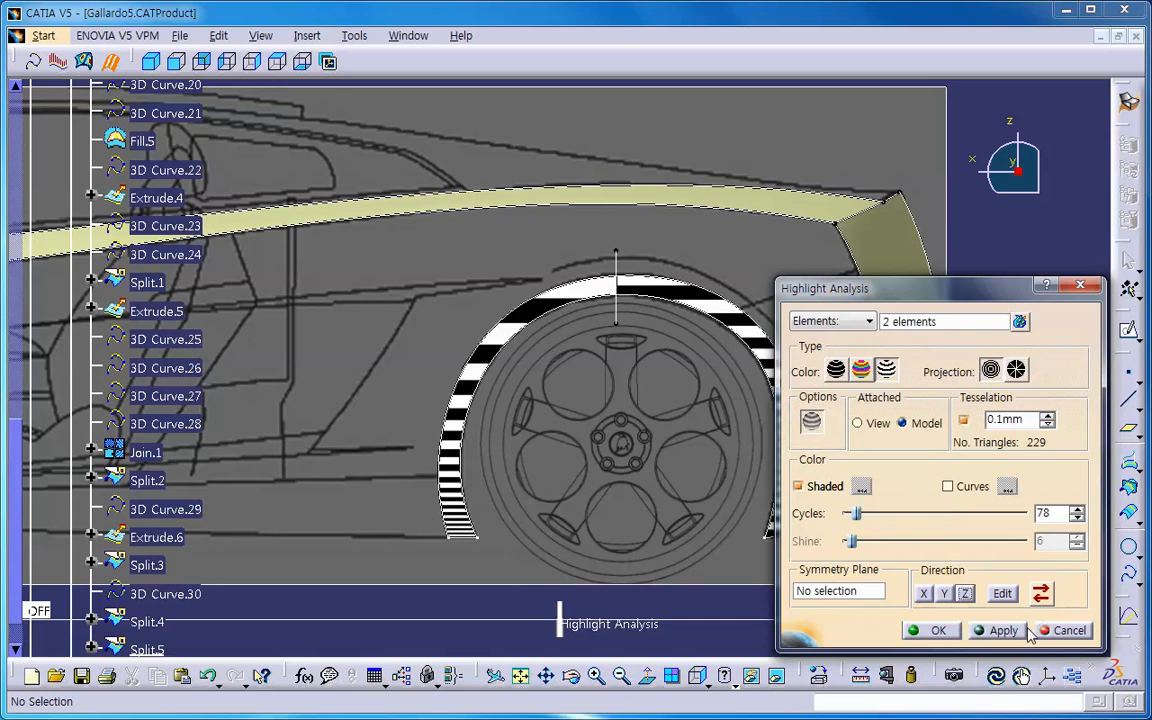
left_click(1072, 632)
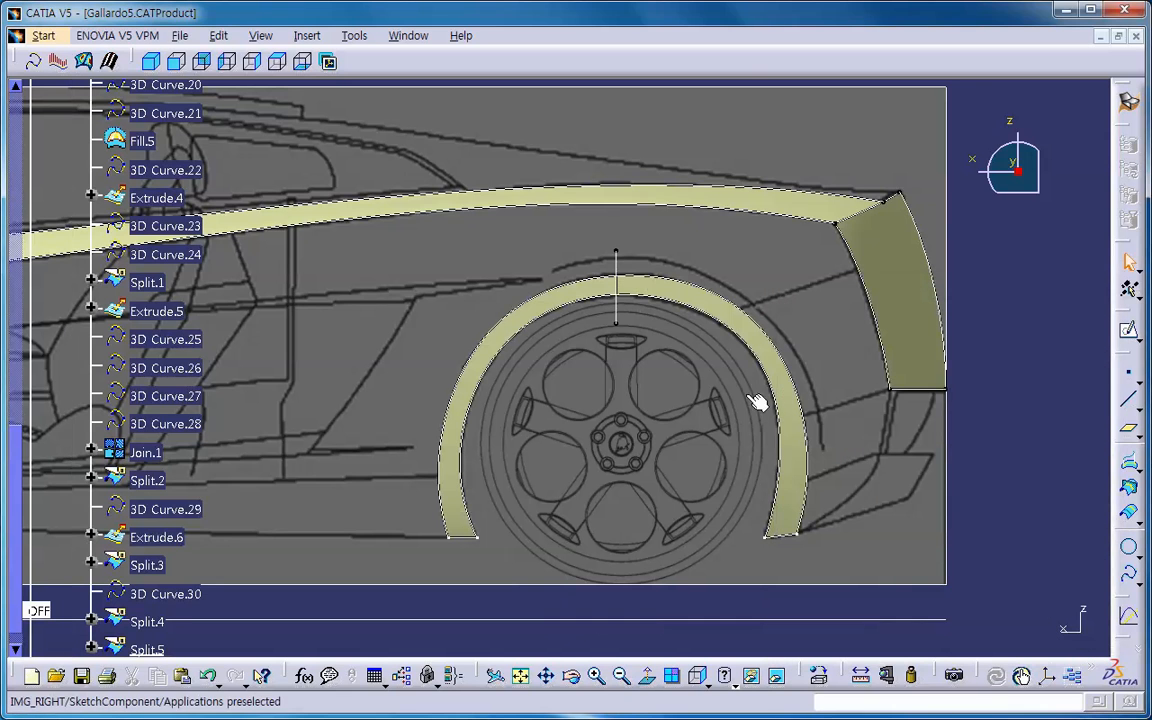